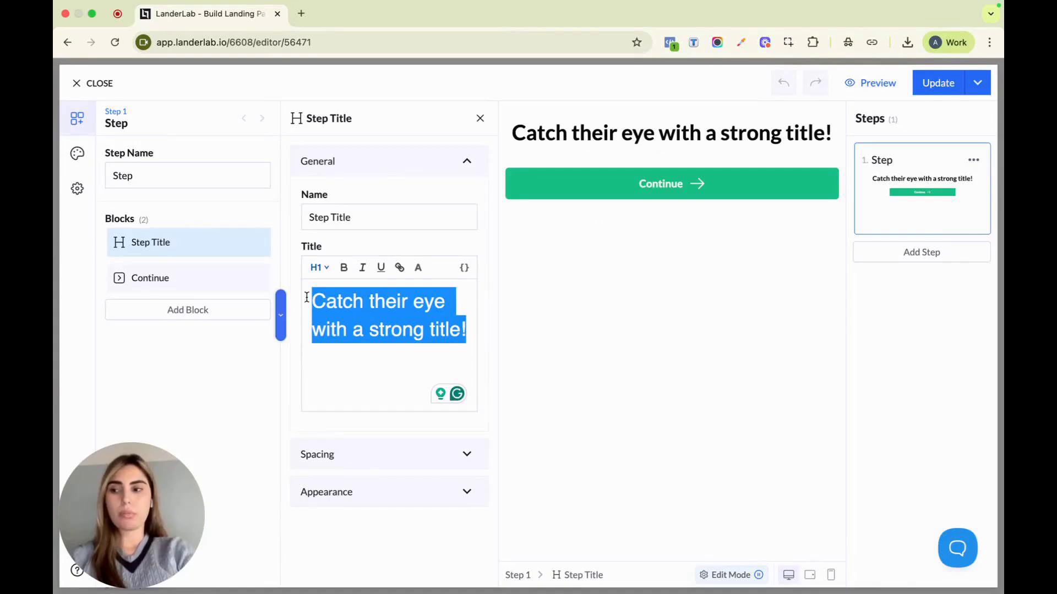
# Replace the first step's title text with "Were you injured during the accident?"
pyautogui.write('W')
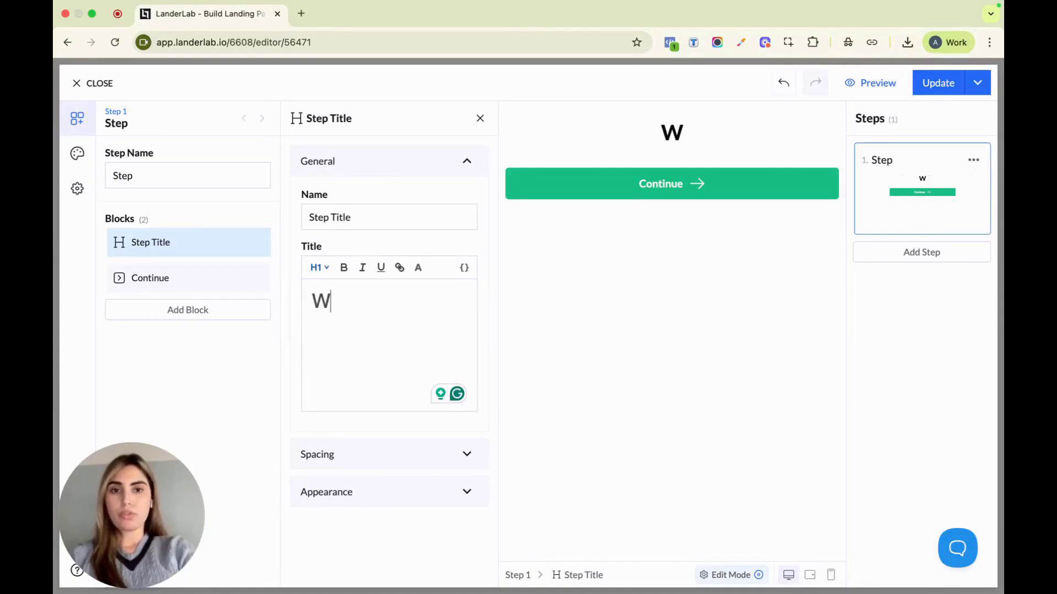
pyautogui.write('ere you')
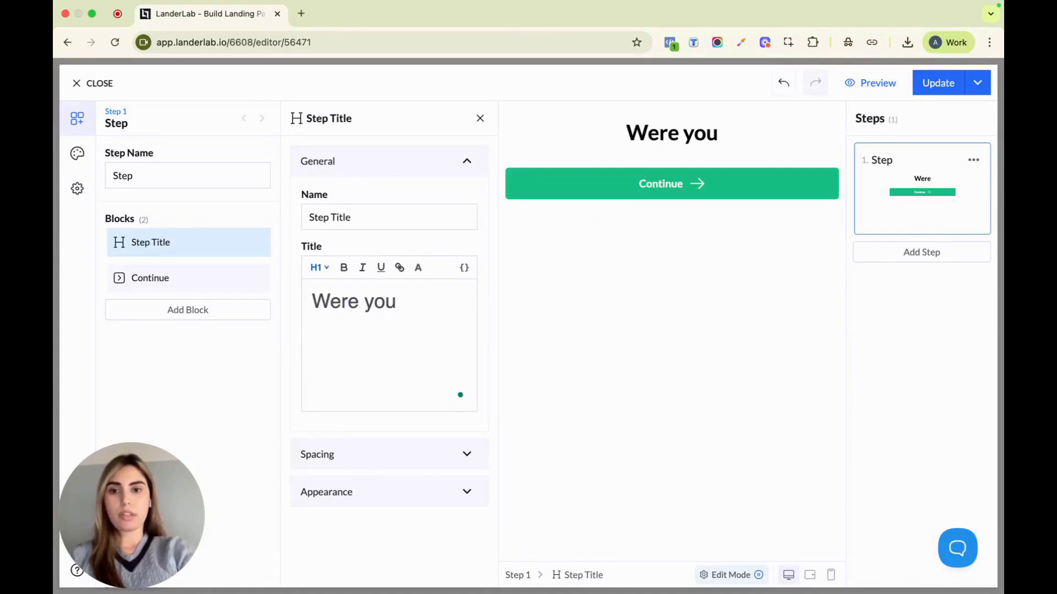
pyautogui.write(' inju')
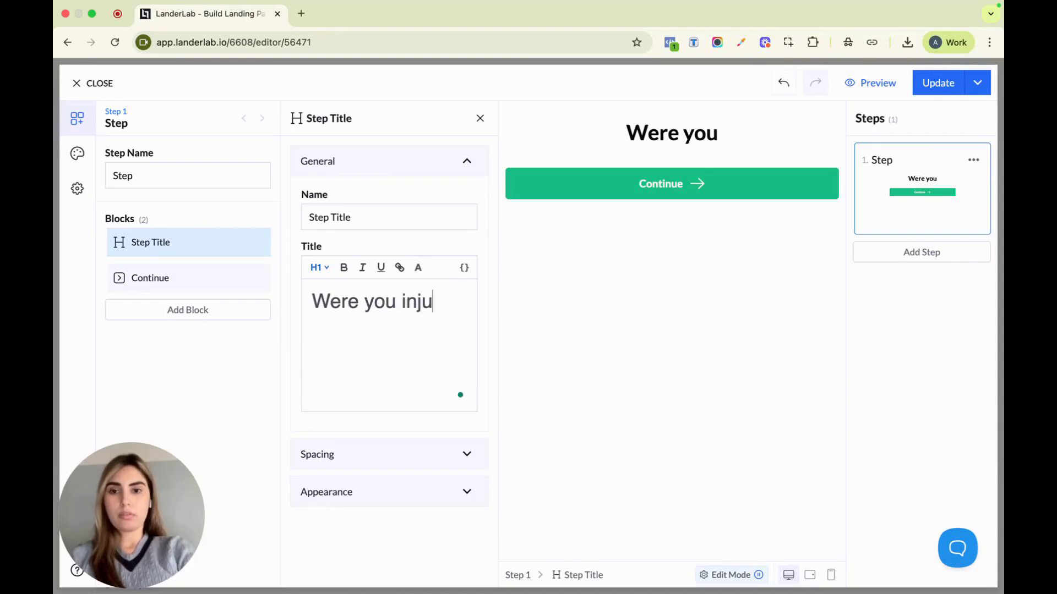
pyautogui.write('red during ')
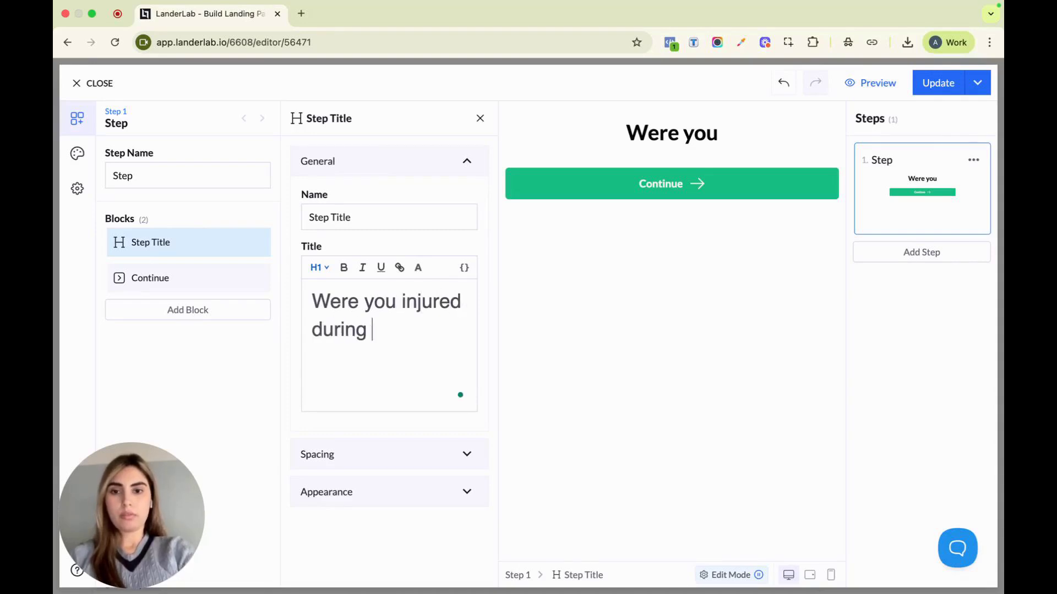
pyautogui.write('the accident?')
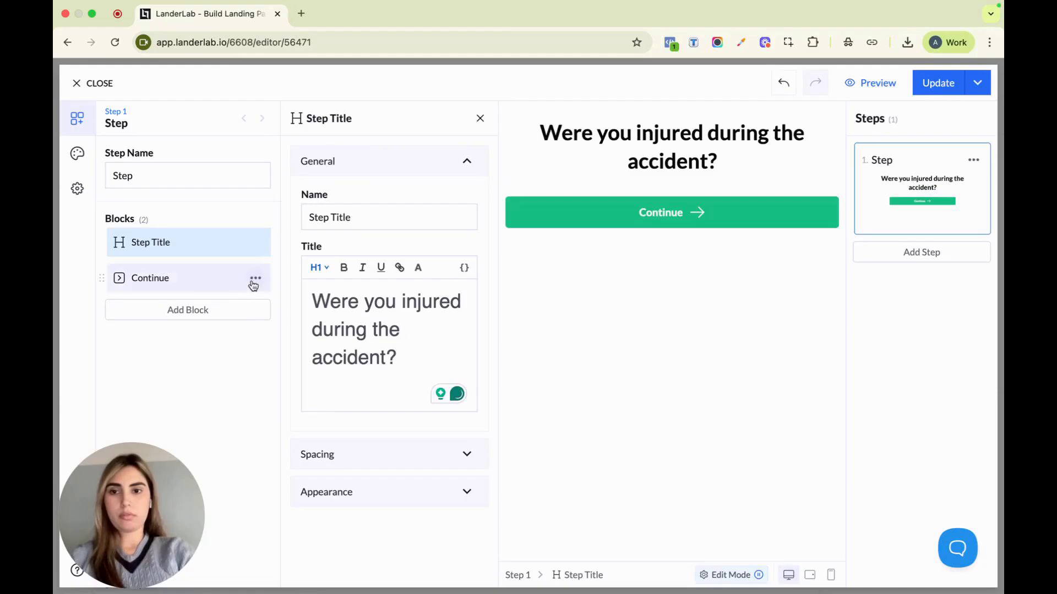
# Remove the Continue block from the first step and add a Container block below the title
pyautogui.click(254, 278)
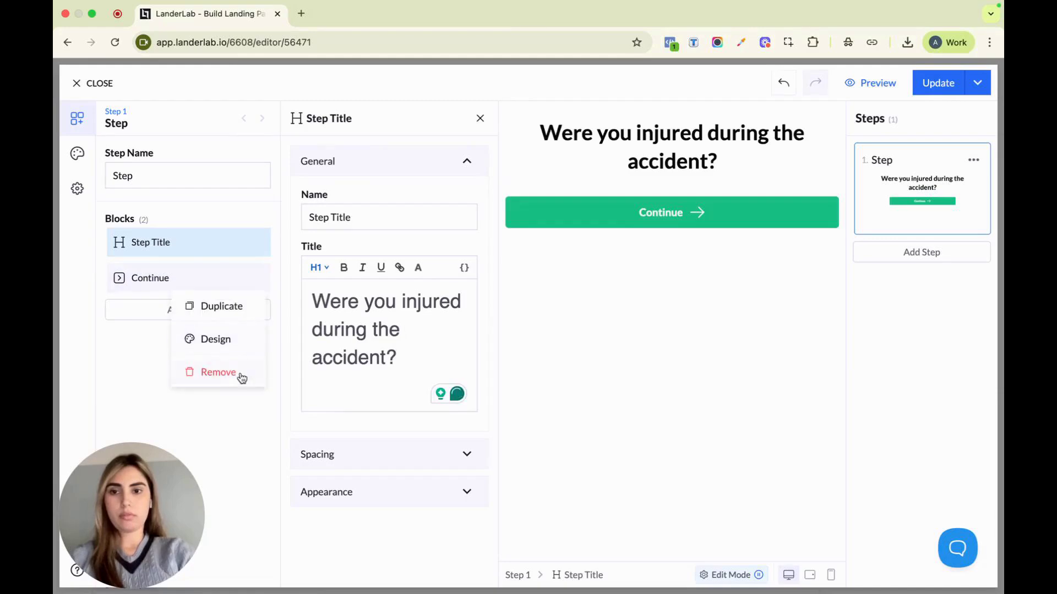
pyautogui.click(240, 374)
pyautogui.click(207, 273)
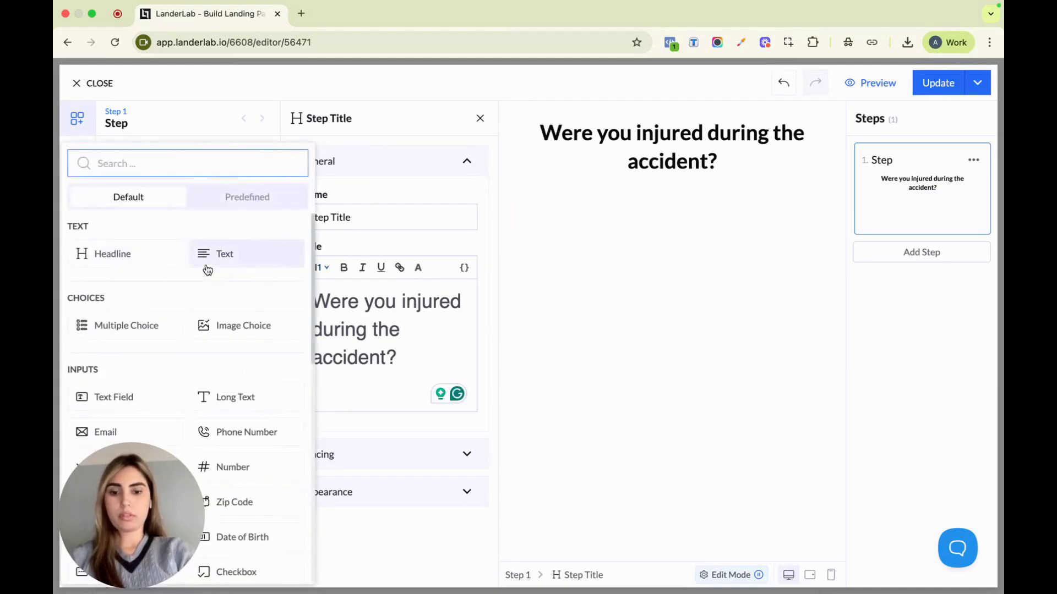
pyautogui.write('con')
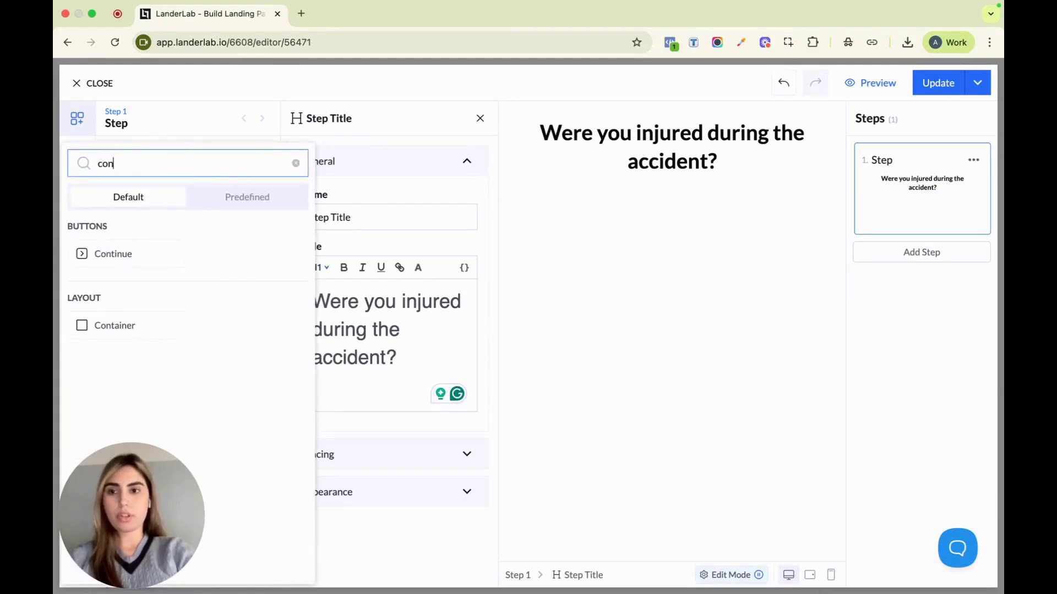
pyautogui.click(128, 325)
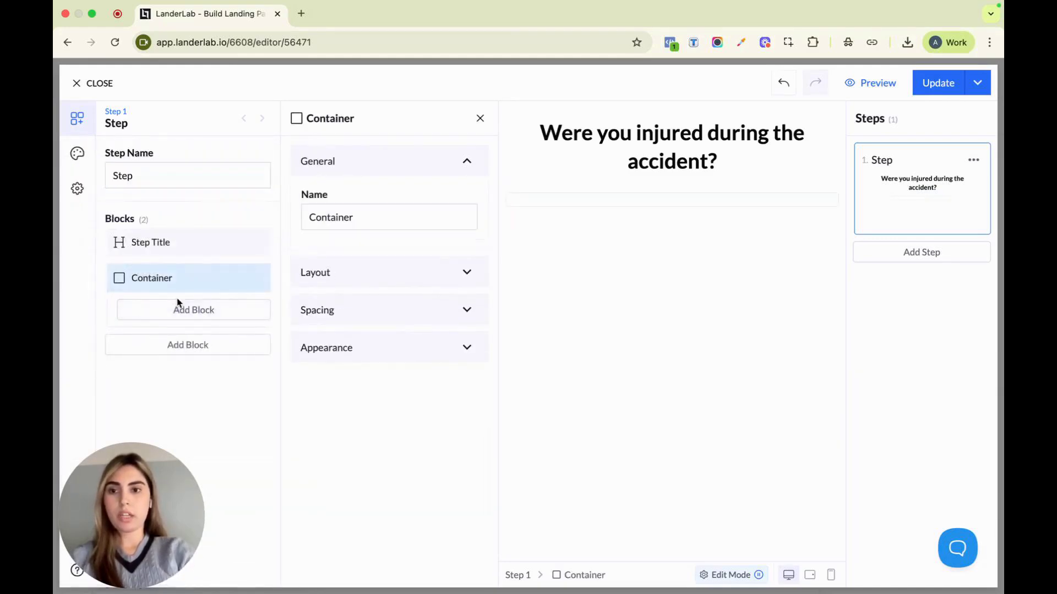
# Add two CTA button blocks inside the container
pyautogui.click(194, 309)
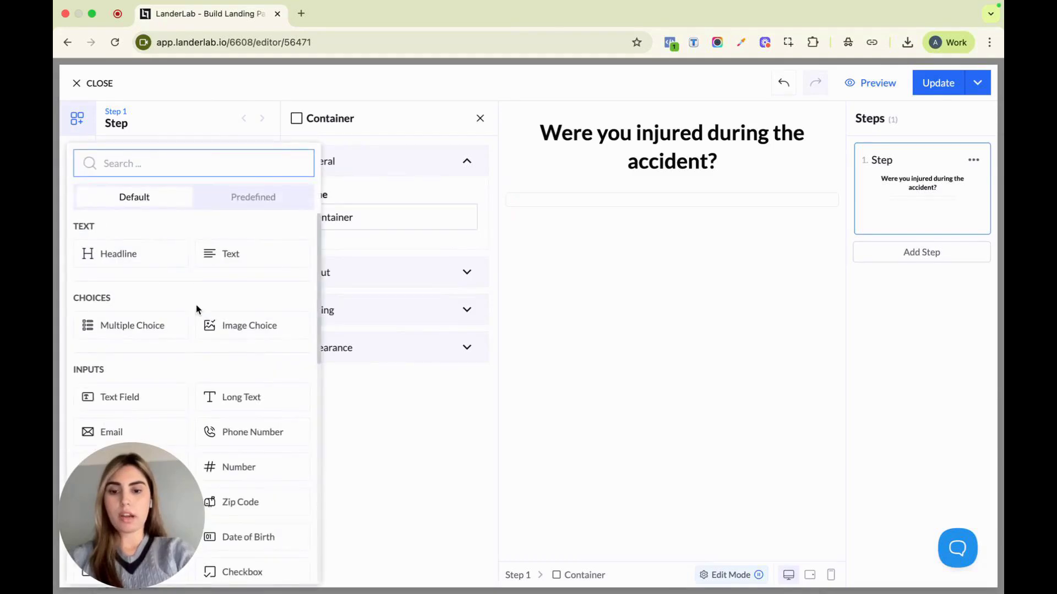
pyautogui.write('cta')
pyautogui.click(151, 250)
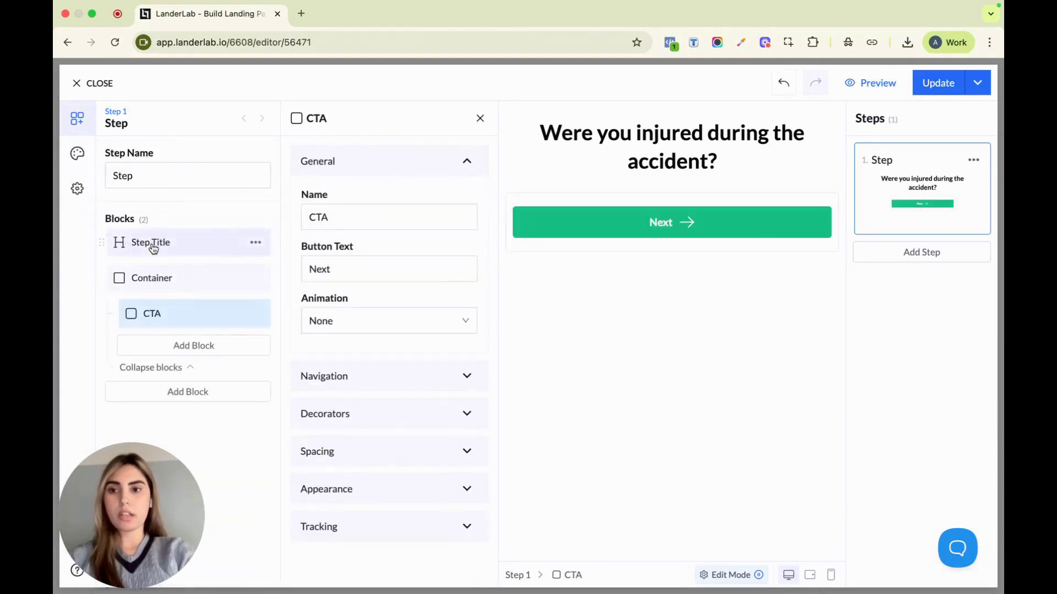
pyautogui.click(191, 344)
pyautogui.write('cta')
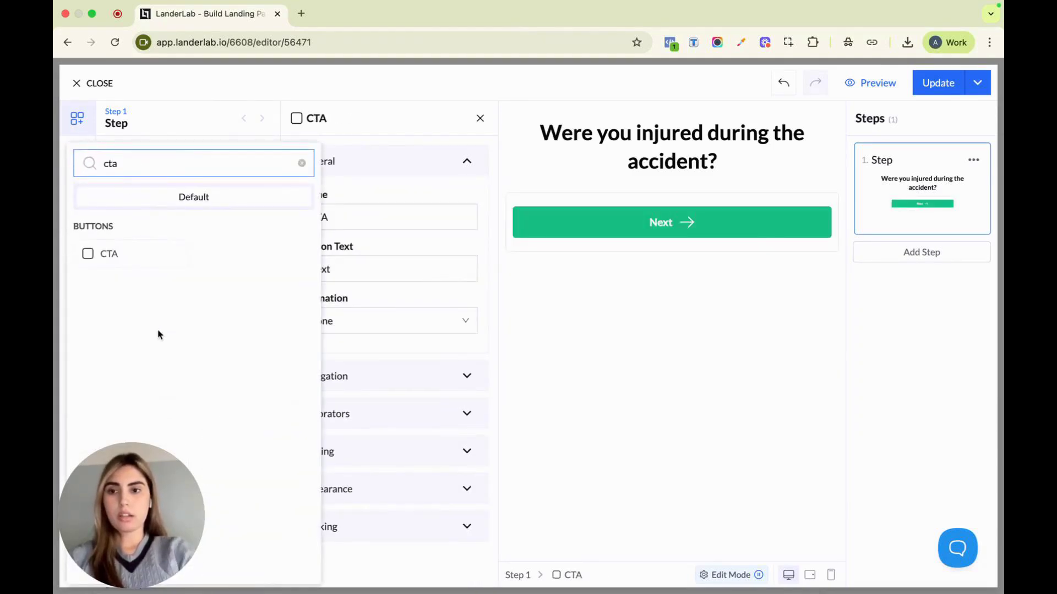
pyautogui.click(127, 255)
# Set the first CTA's button text to "Yes"
pyautogui.click(212, 322)
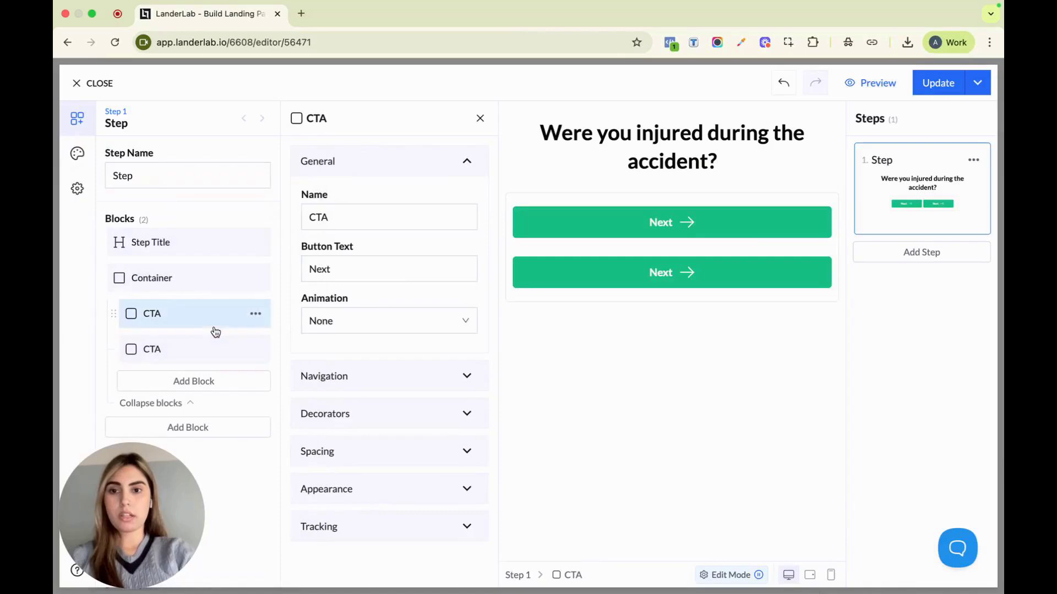
pyautogui.doubleClick(331, 271)
pyautogui.write('U')
pyautogui.press('BackSpace')
pyautogui.write('Ye')
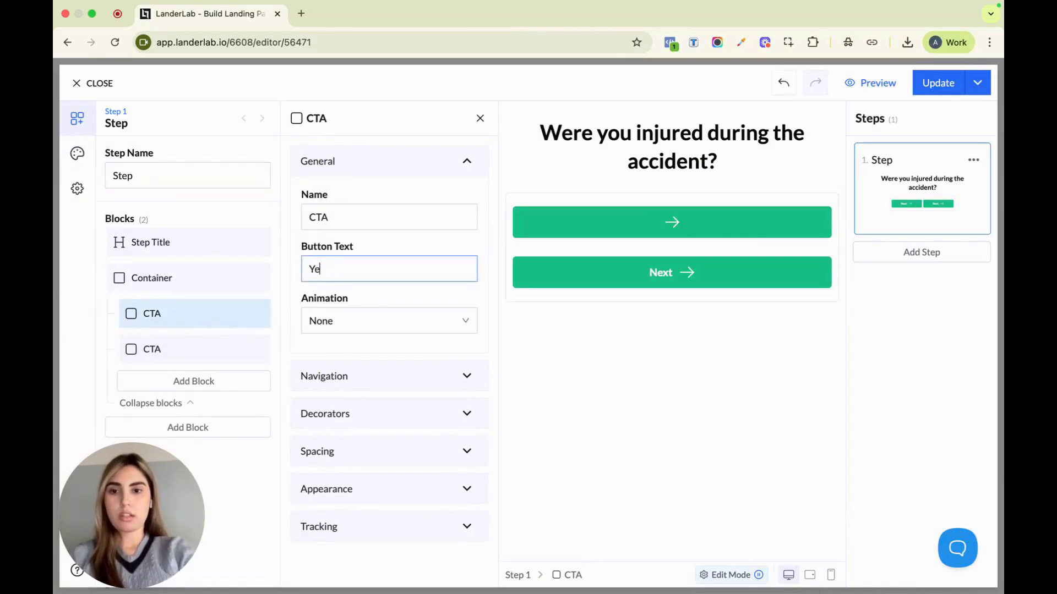
pyautogui.write('s')
# Set the second CTA's button text to "No"
pyautogui.click(212, 348)
pyautogui.click(366, 267)
pyautogui.doubleClick(365, 267)
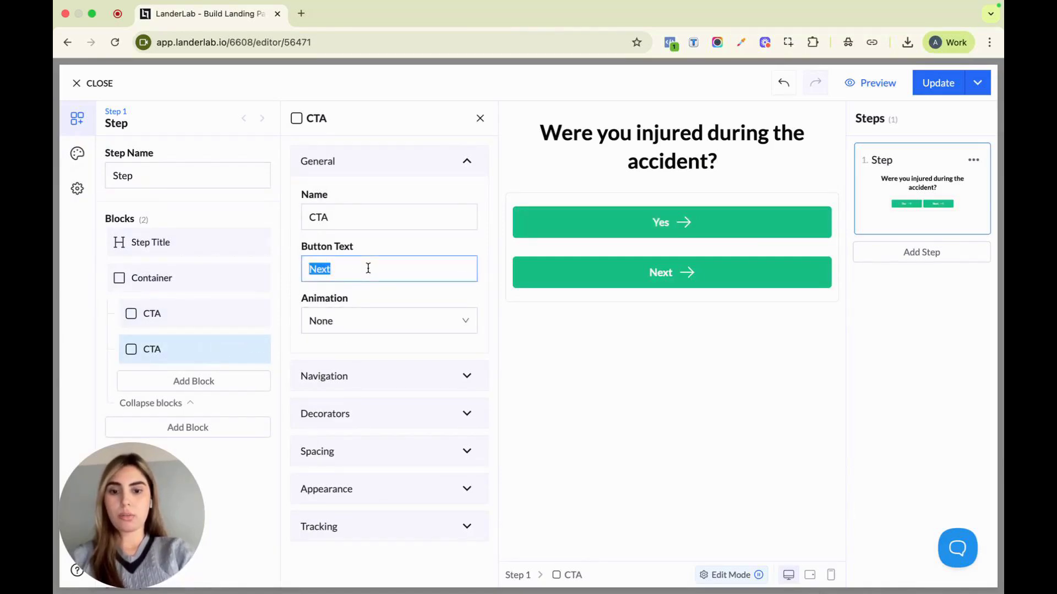
pyautogui.write('NO')
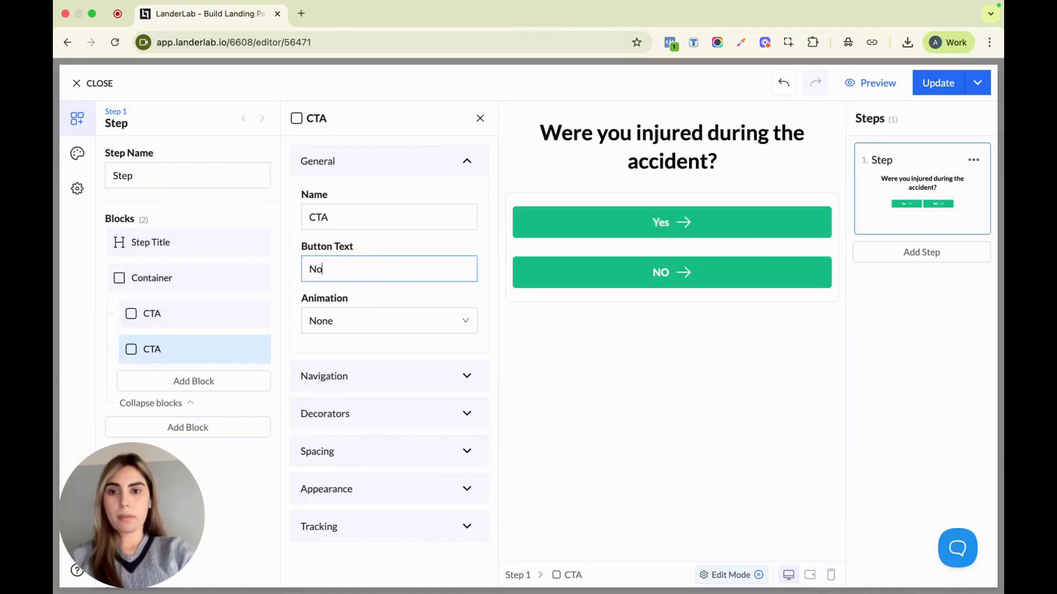
# Remove the arrow suffix icon from the No button
pyautogui.click(416, 414)
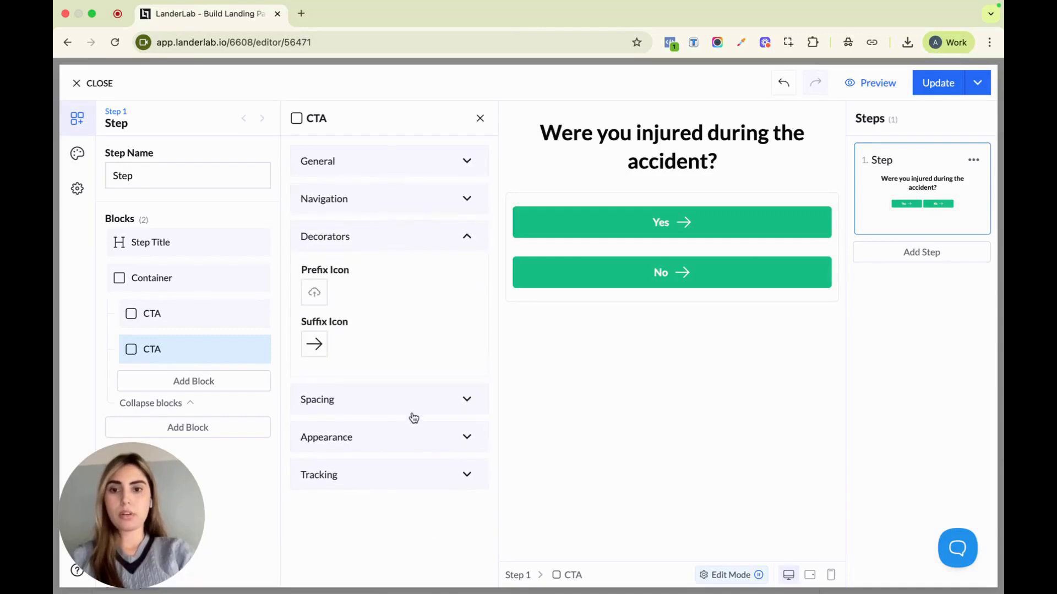
pyautogui.click(313, 344)
pyautogui.click(349, 408)
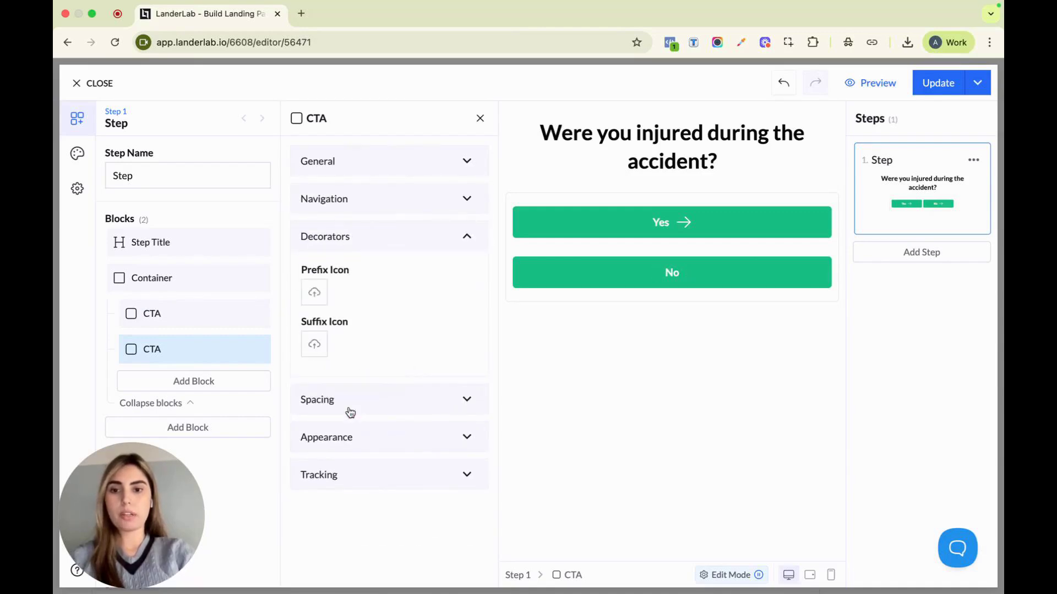
# Remove the arrow suffix icon from the Yes button and set its button size to L
pyautogui.click(203, 323)
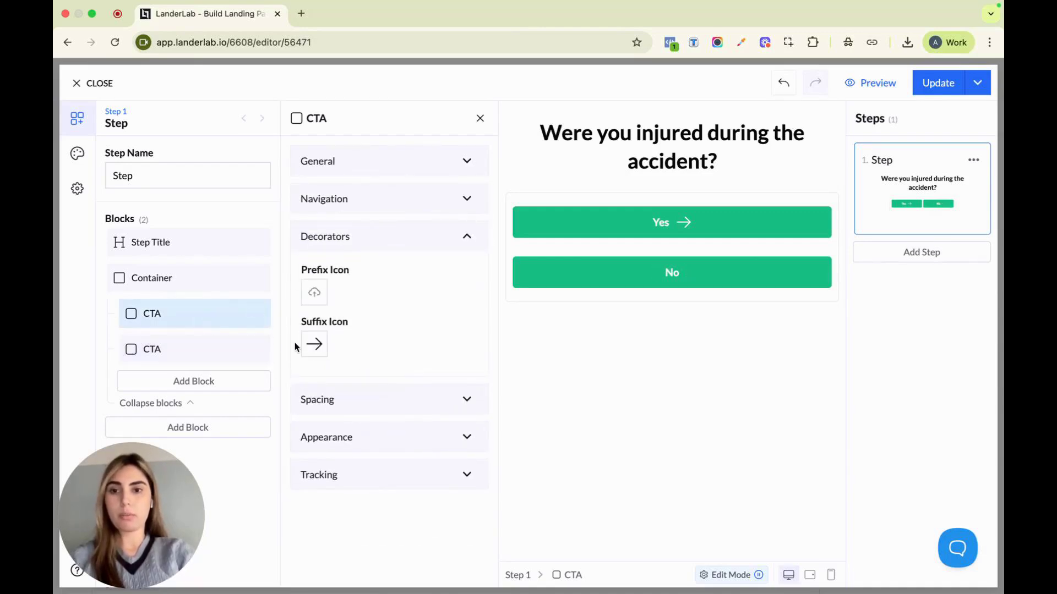
pyautogui.click(317, 345)
pyautogui.click(352, 407)
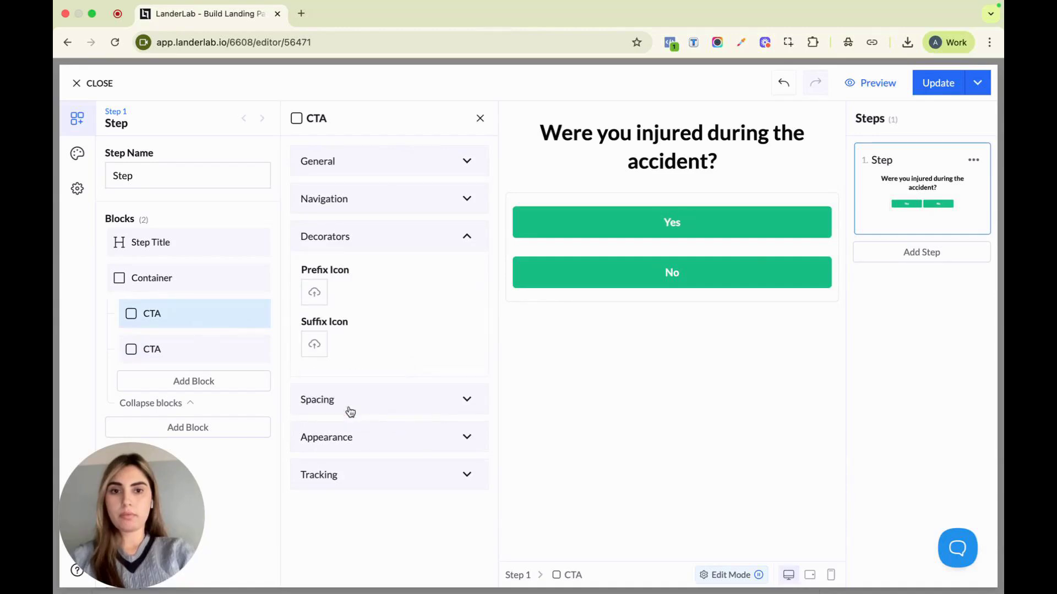
pyautogui.click(366, 439)
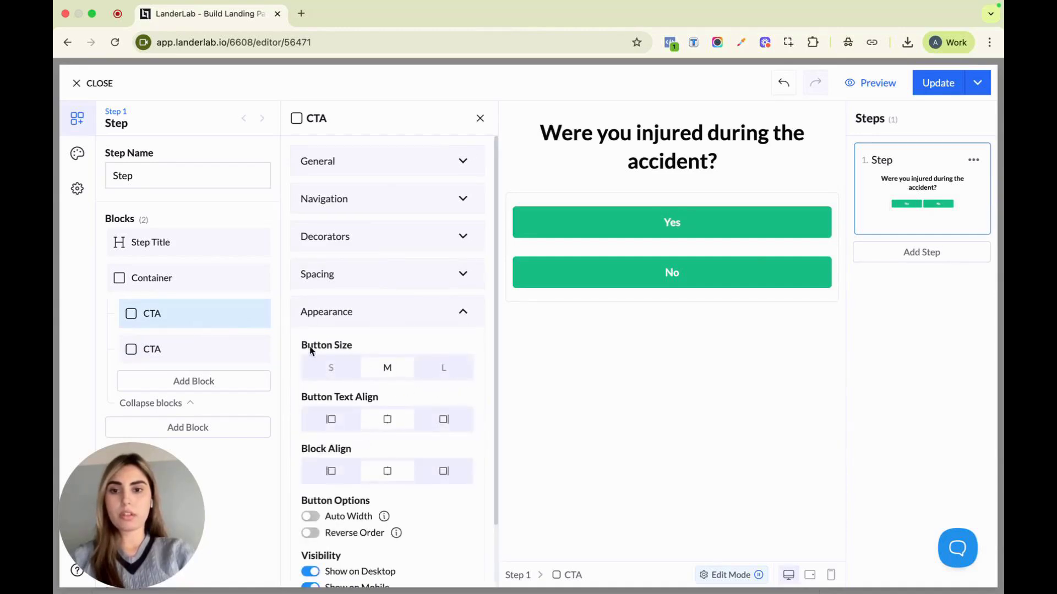
pyautogui.click(450, 374)
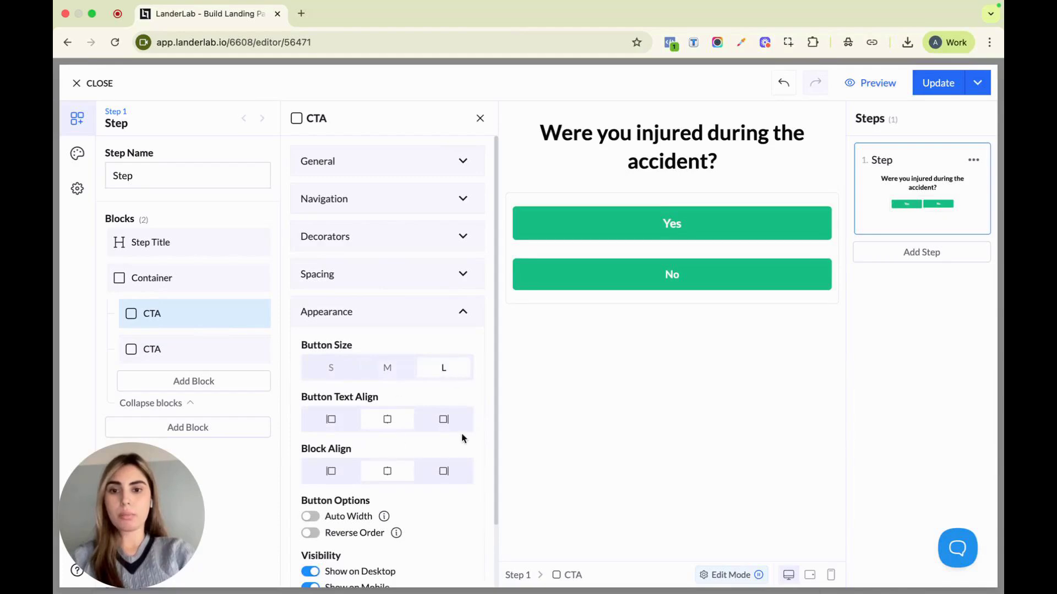
# Add a second step and change its title text to "Was it your fault?"
pyautogui.click(960, 258)
pyautogui.click(631, 142)
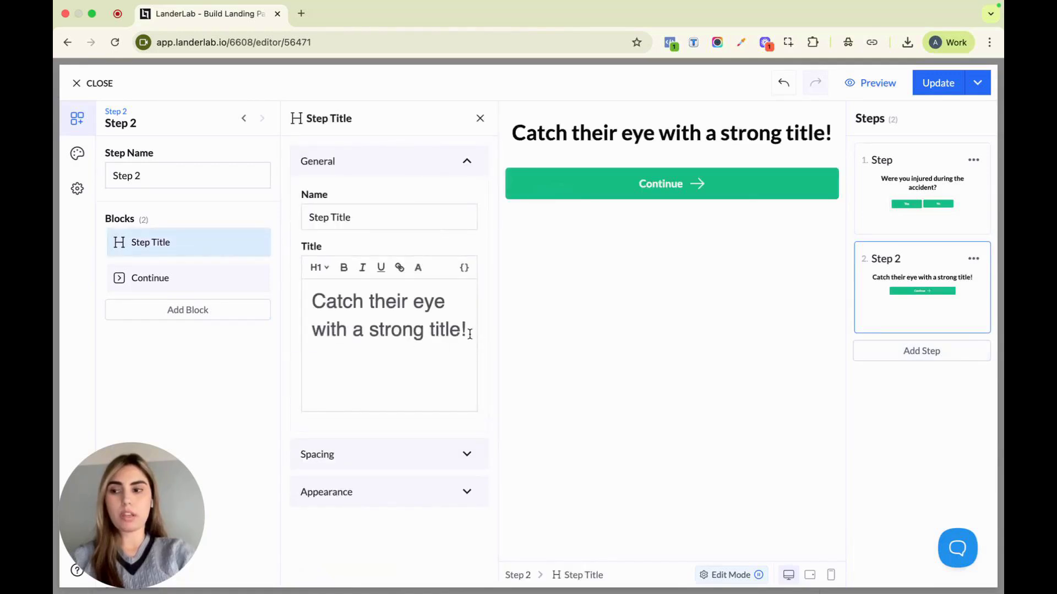
pyautogui.moveTo(469, 334); pyautogui.dragTo(295, 290)
pyautogui.write('Was')
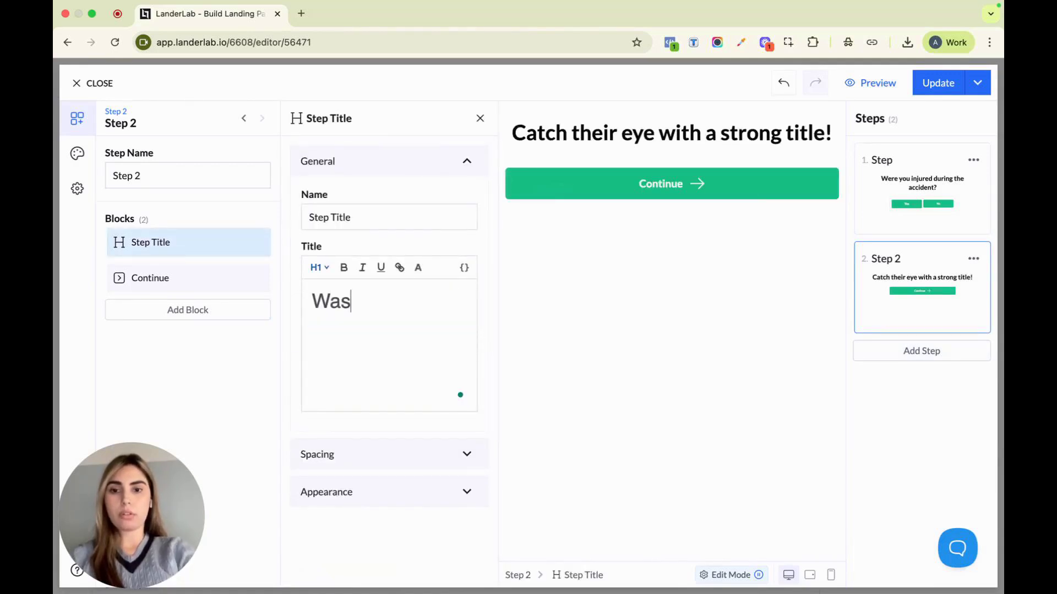
pyautogui.write(' it your ')
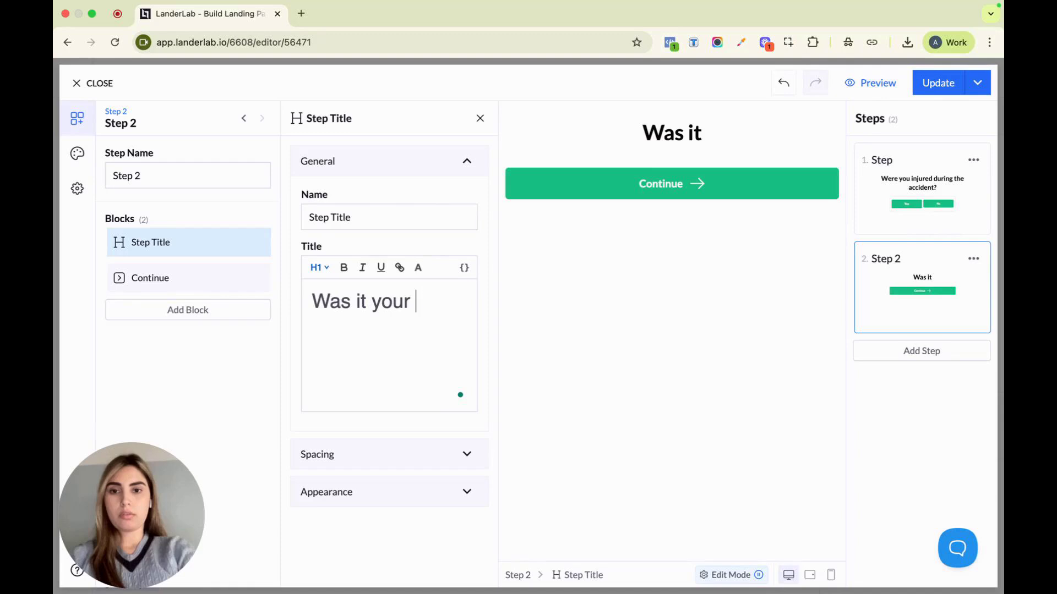
pyautogui.write('fauk')
pyautogui.press('BackSpace')
pyautogui.write('l')
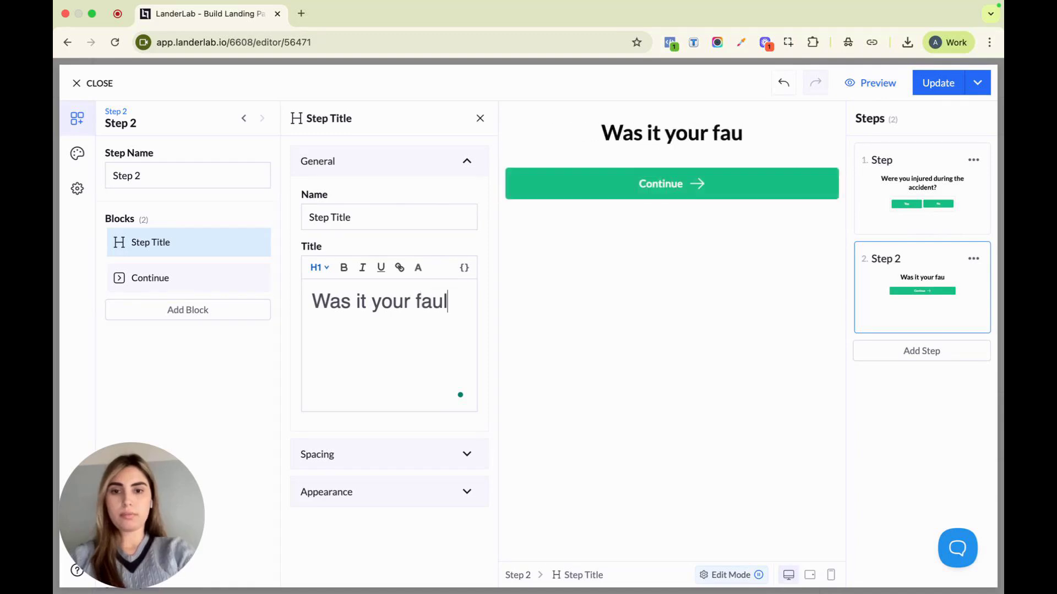
pyautogui.write('t?')
# Replace the Continue block in Step 2 with a Multiple Choice block
pyautogui.click(255, 278)
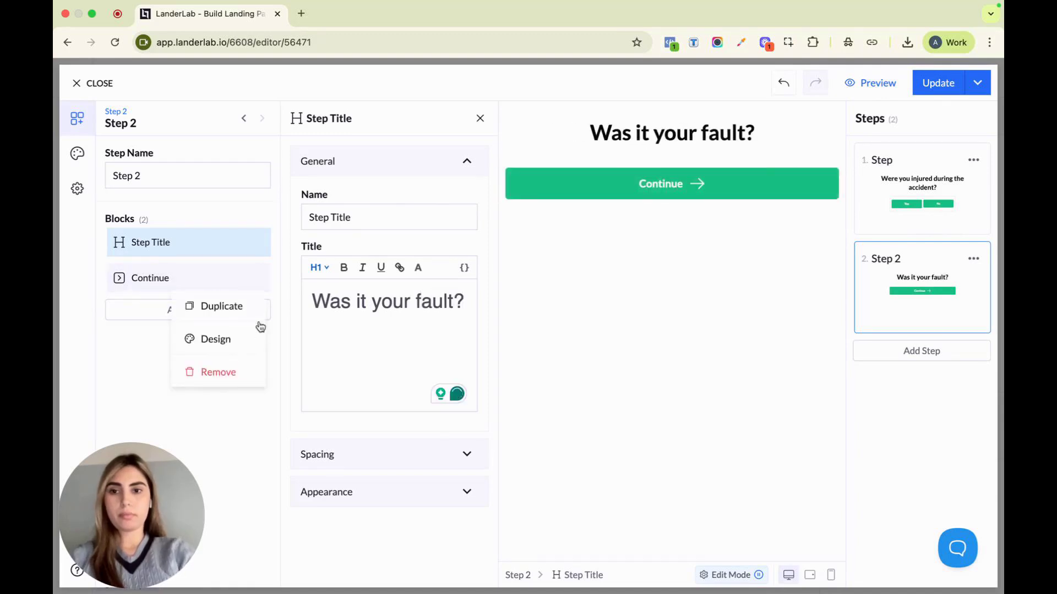
pyautogui.click(241, 370)
pyautogui.click(230, 280)
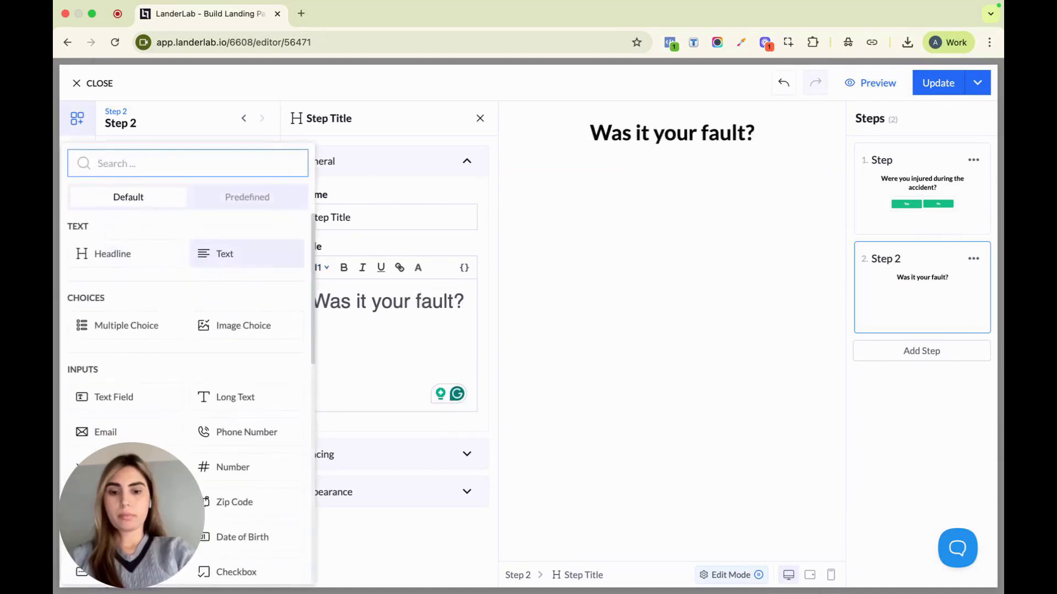
pyautogui.write('mu')
pyautogui.click(132, 252)
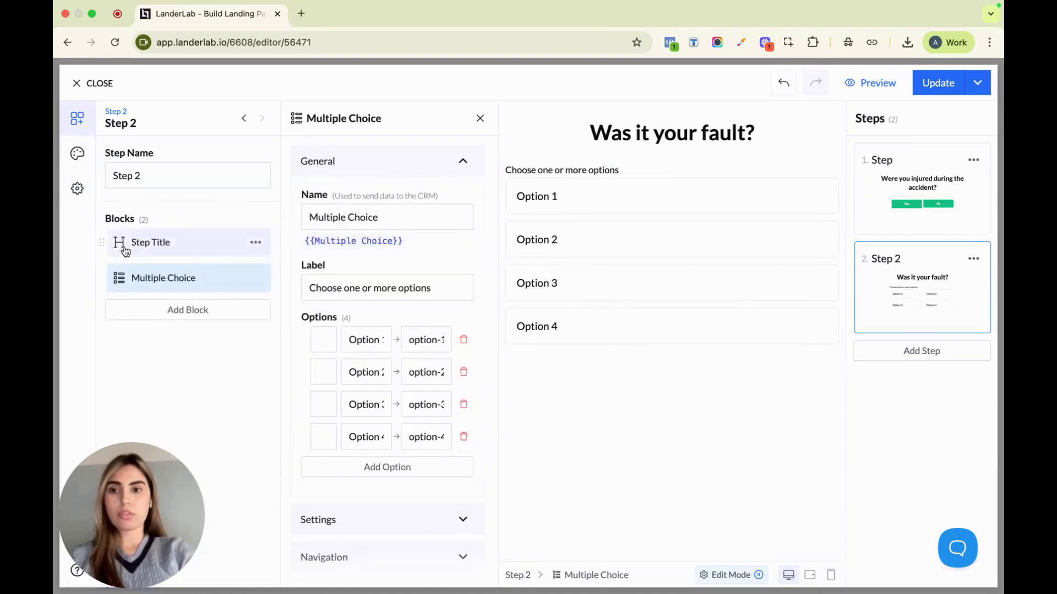
# Relabel the first two multiple-choice options "Yes" and "No", and delete Option 3 and Option 4
pyautogui.tripleClick(373, 341)
pyautogui.write('Y')
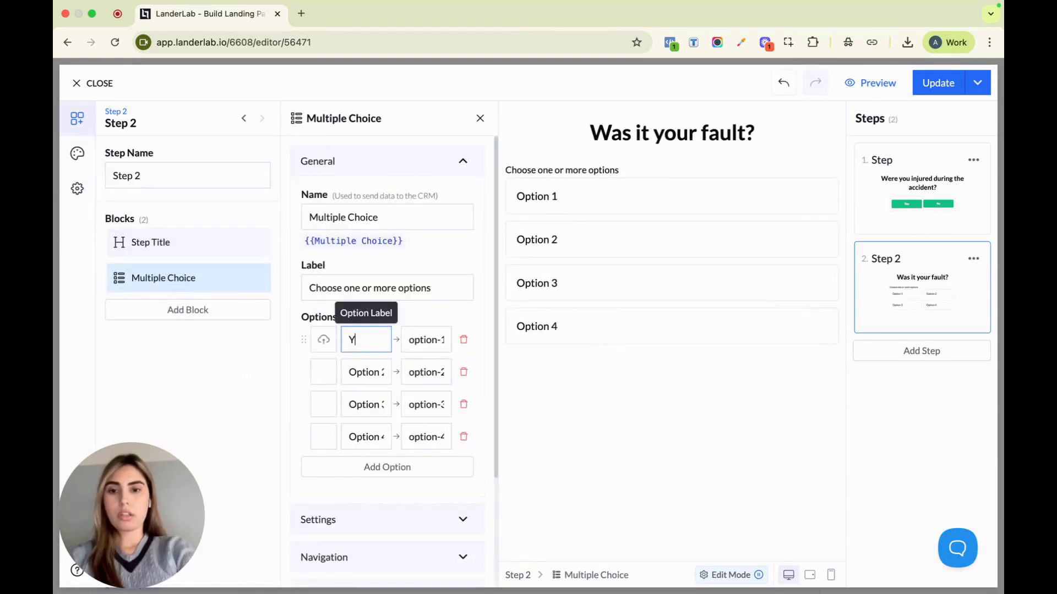
pyautogui.write('es')
pyautogui.tripleClick(368, 372)
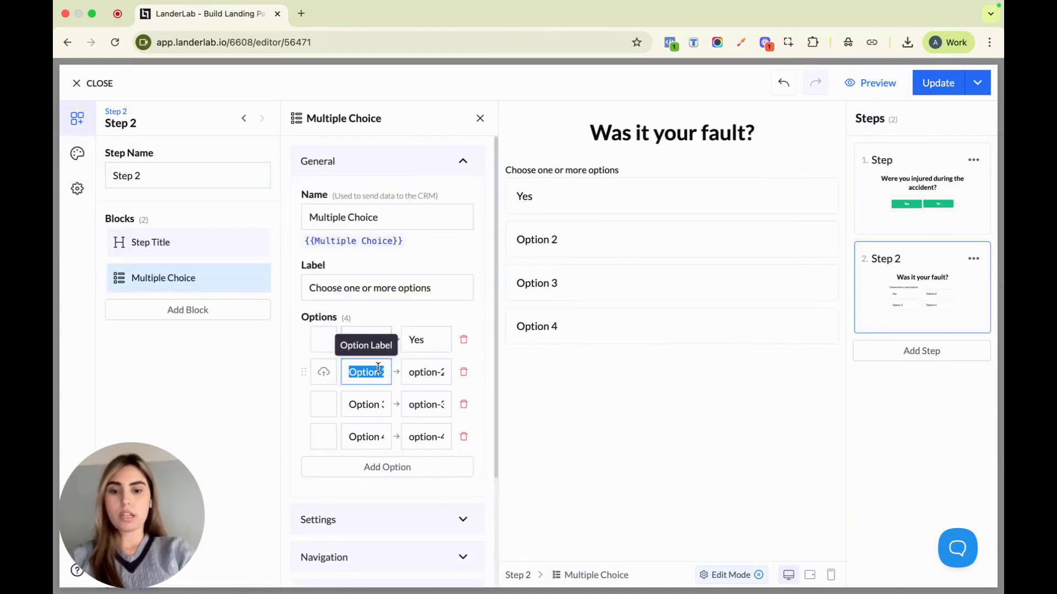
pyautogui.write('No')
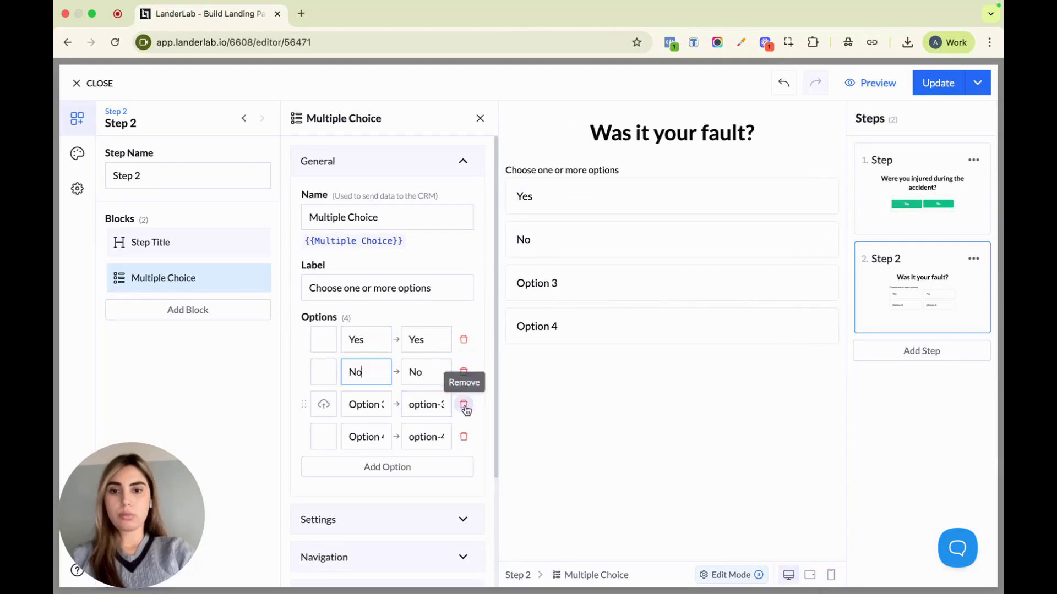
pyautogui.click(463, 404)
pyautogui.click(464, 405)
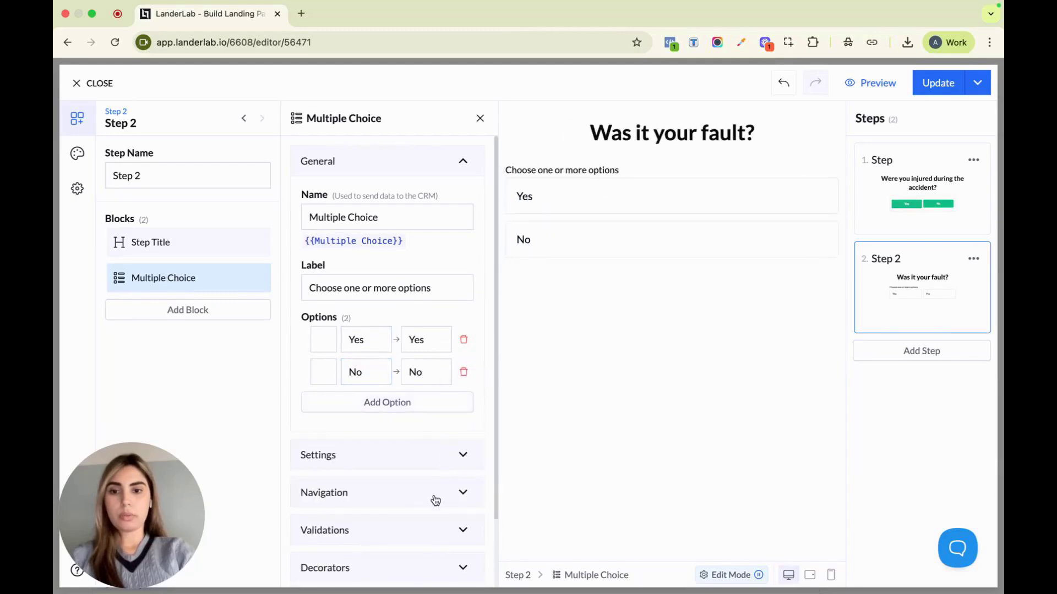
# Set the Step 2 Multiple Choice block's navigation to Next Step and enable Navigate on Option Click
pyautogui.scroll(-3, 435, 500)
pyautogui.click(410, 412)
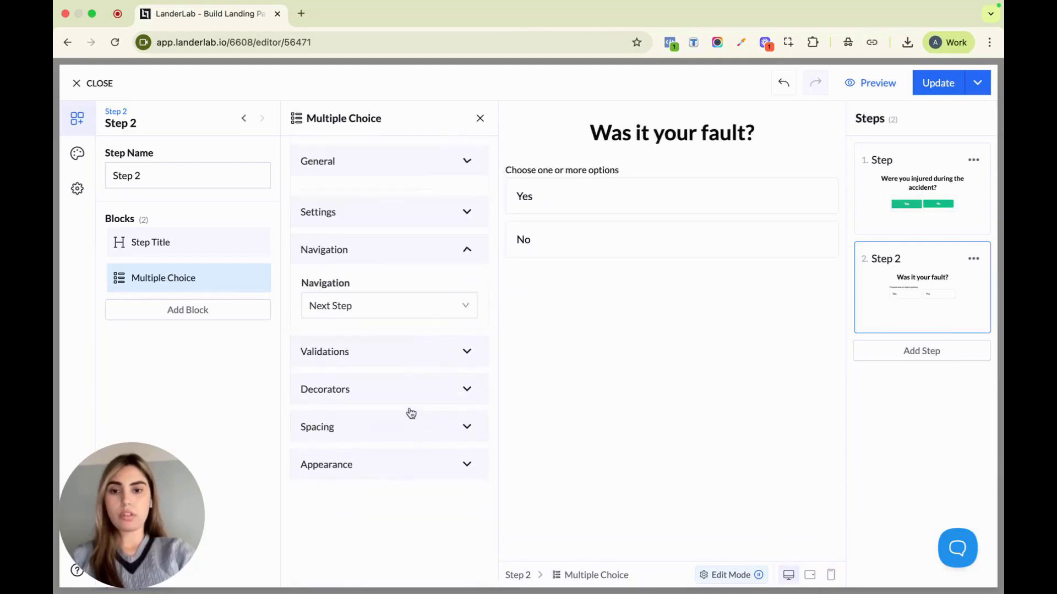
pyautogui.click(337, 293)
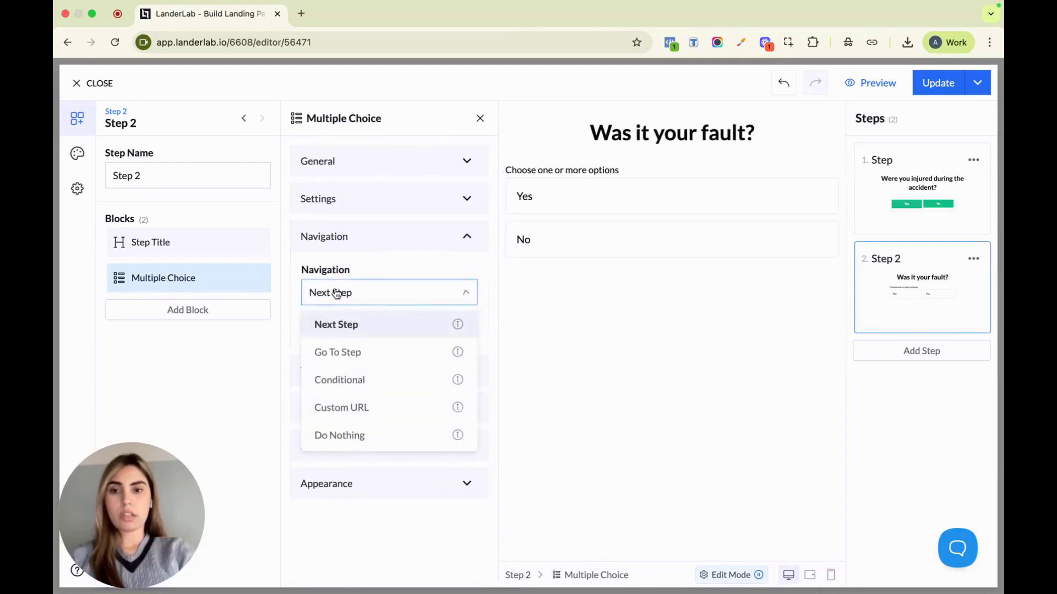
pyautogui.click(341, 324)
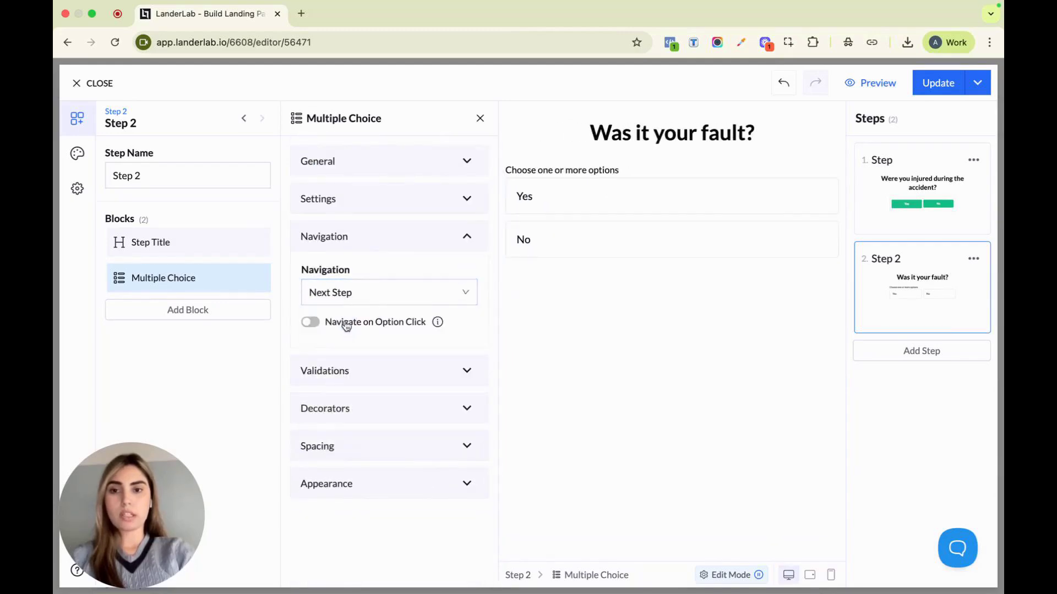
pyautogui.click(310, 325)
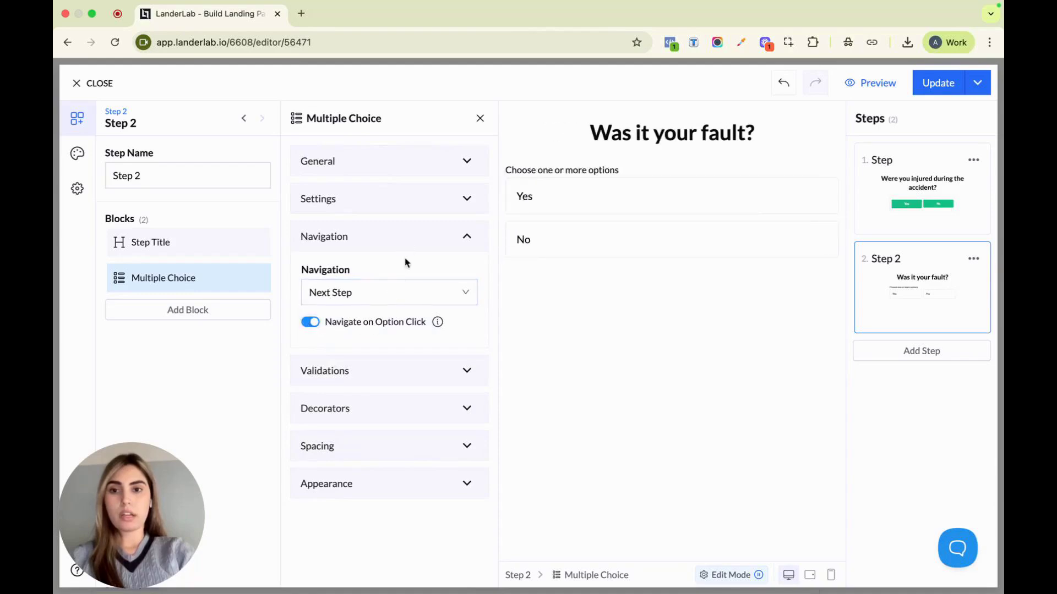
# Clear the "Choose one or more options" label from the Multiple Choice block in Step 2
pyautogui.click(394, 165)
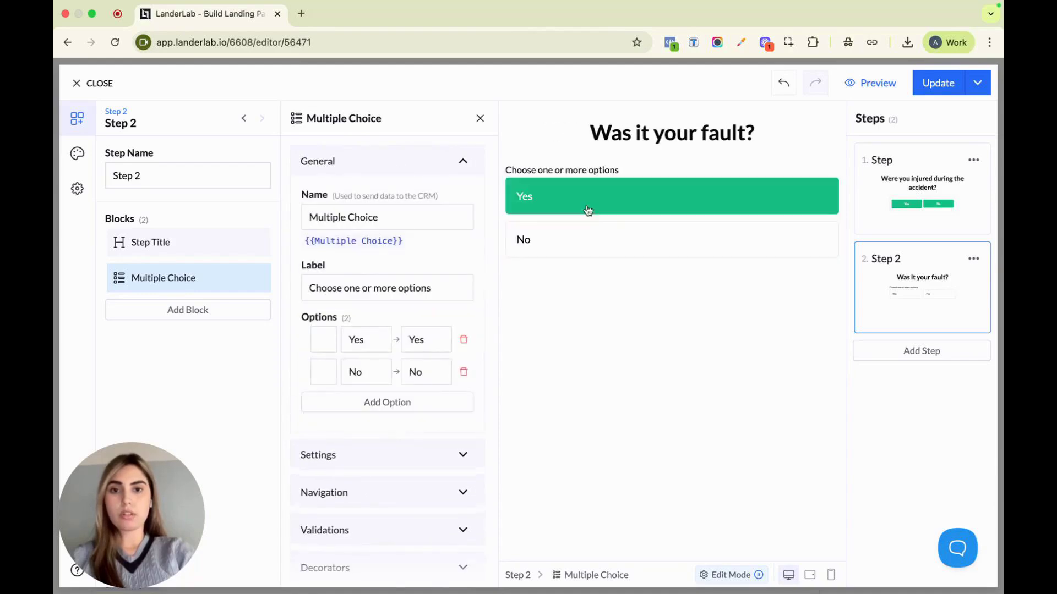
pyautogui.click(408, 287)
pyautogui.moveTo(431, 287); pyautogui.dragTo(309, 287)
pyautogui.press('BackSpace')
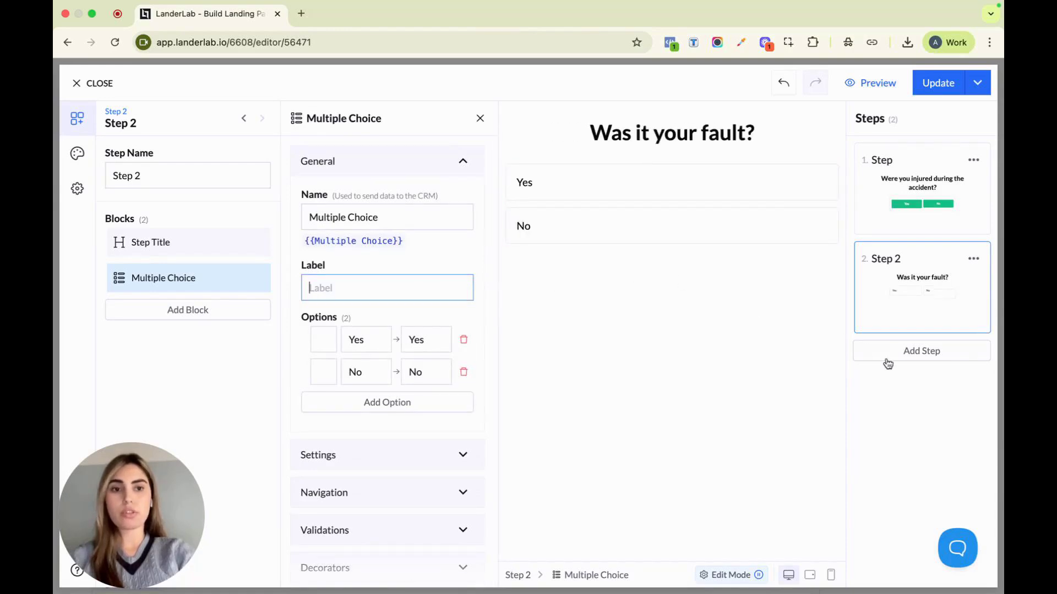
# Add a third step and change its title text to "When did the accident happen?"
pyautogui.click(913, 358)
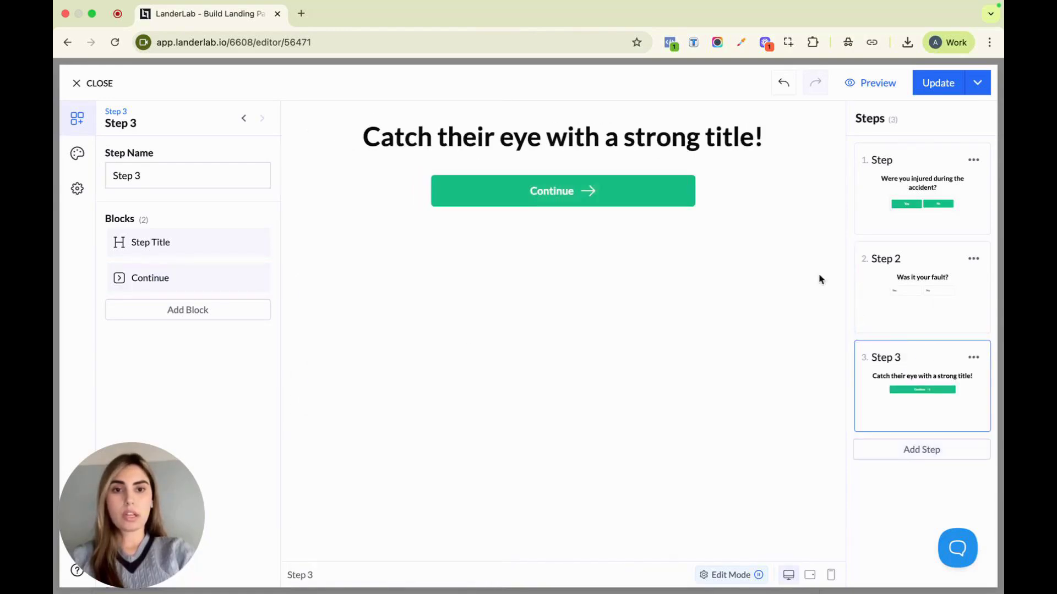
pyautogui.click(685, 135)
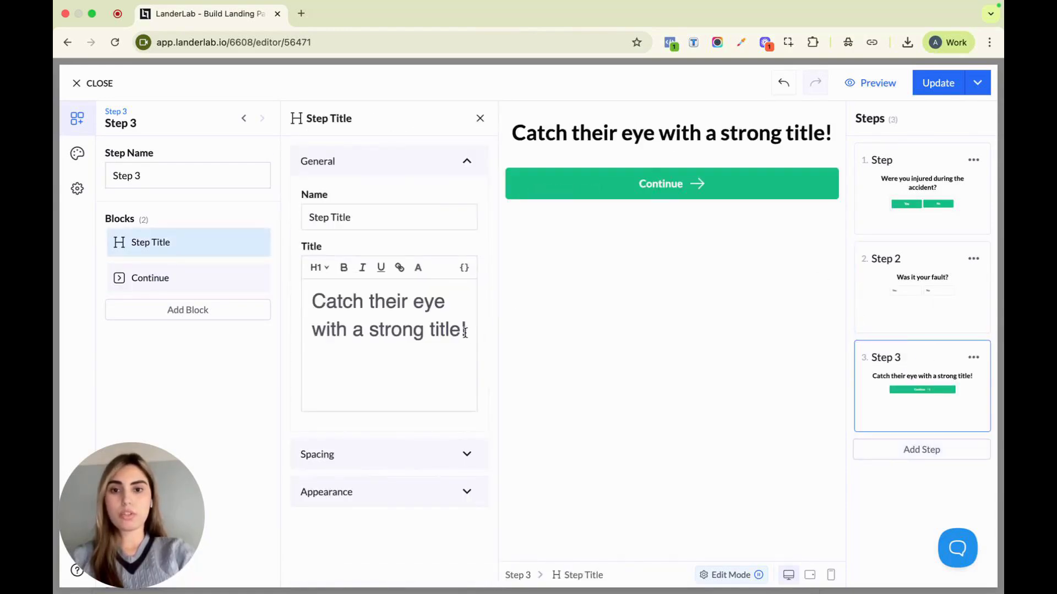
pyautogui.moveTo(470, 332); pyautogui.dragTo(313, 302)
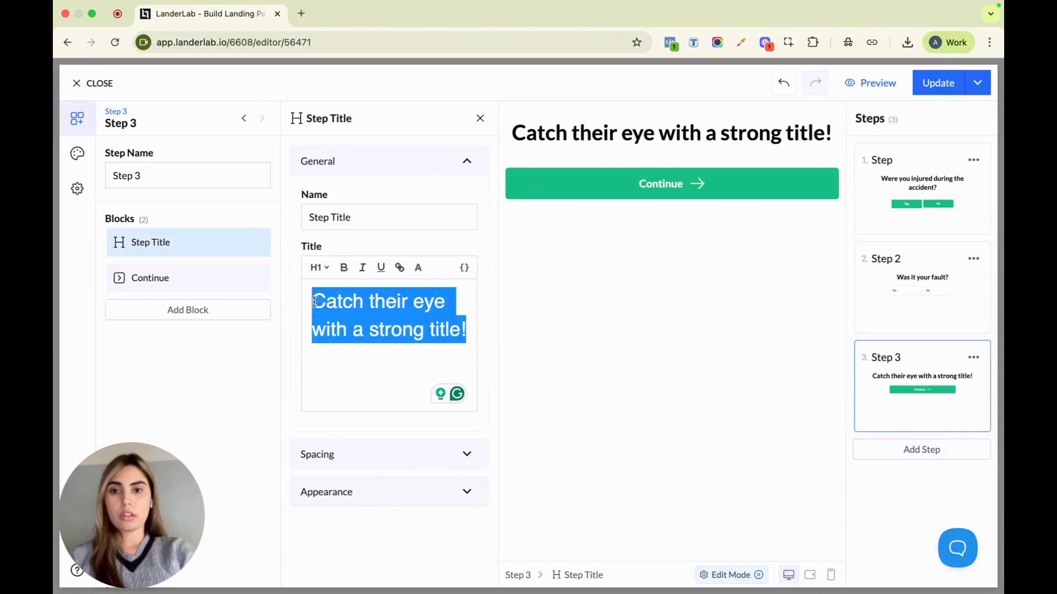
pyautogui.write('When did ')
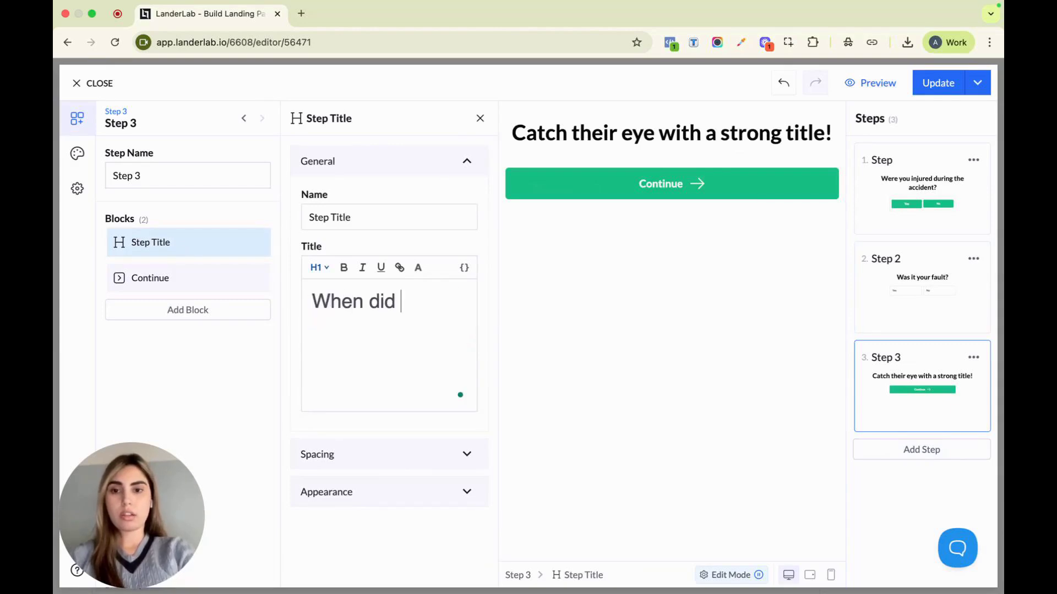
pyautogui.write('the accident hh')
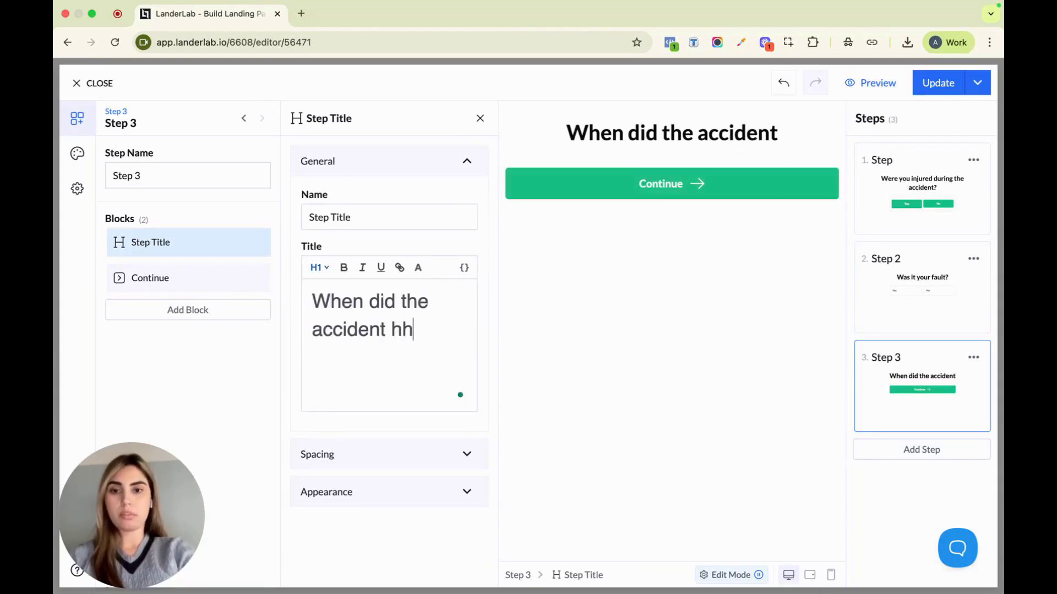
pyautogui.press('BackSpace')
pyautogui.write('appe')
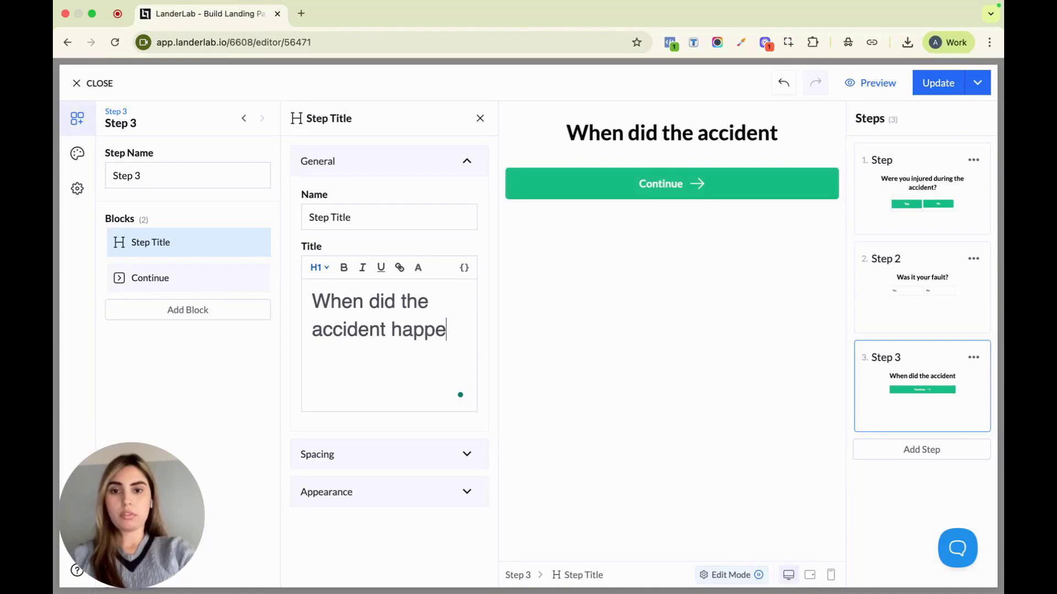
pyautogui.write('n?')
# Replace the Continue block in Step 3 with a Multiple Choice block named "accident date"
pyautogui.click(256, 277)
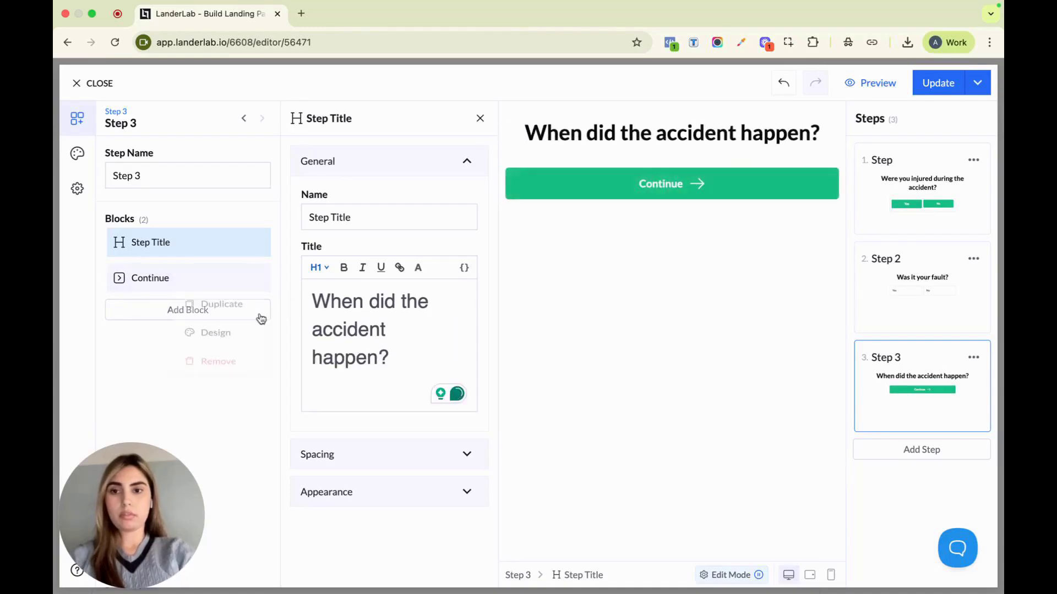
pyautogui.click(244, 385)
pyautogui.click(218, 281)
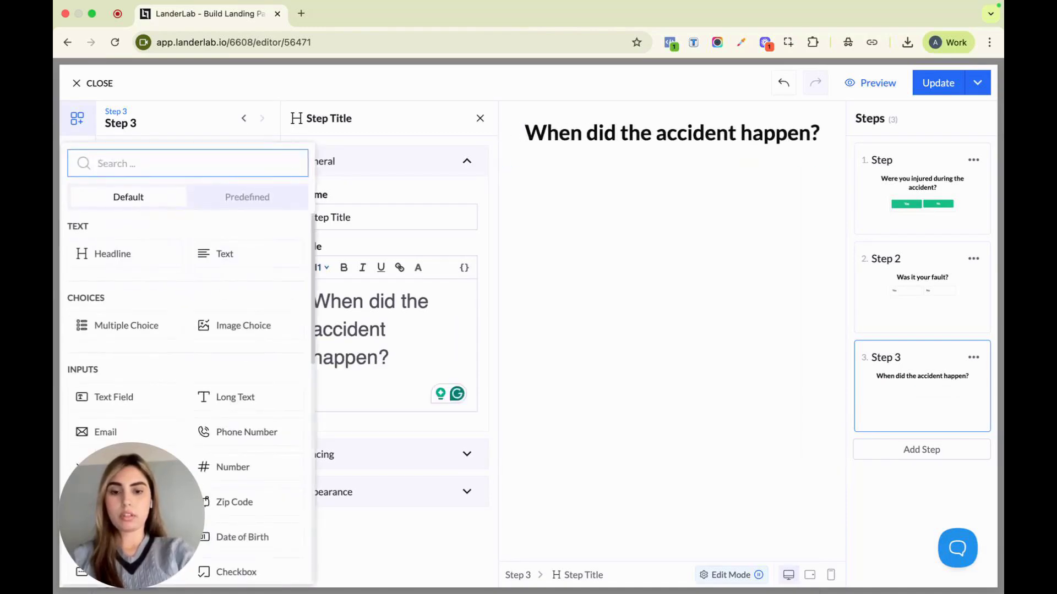
pyautogui.write('mu')
pyautogui.click(142, 253)
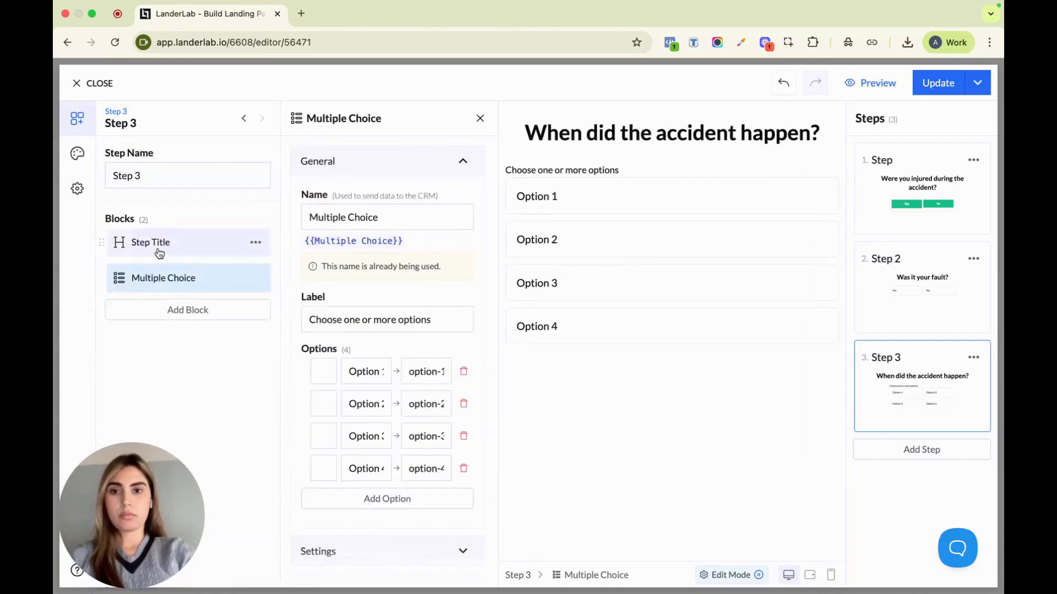
pyautogui.tripleClick(396, 222)
pyautogui.write('accident date')
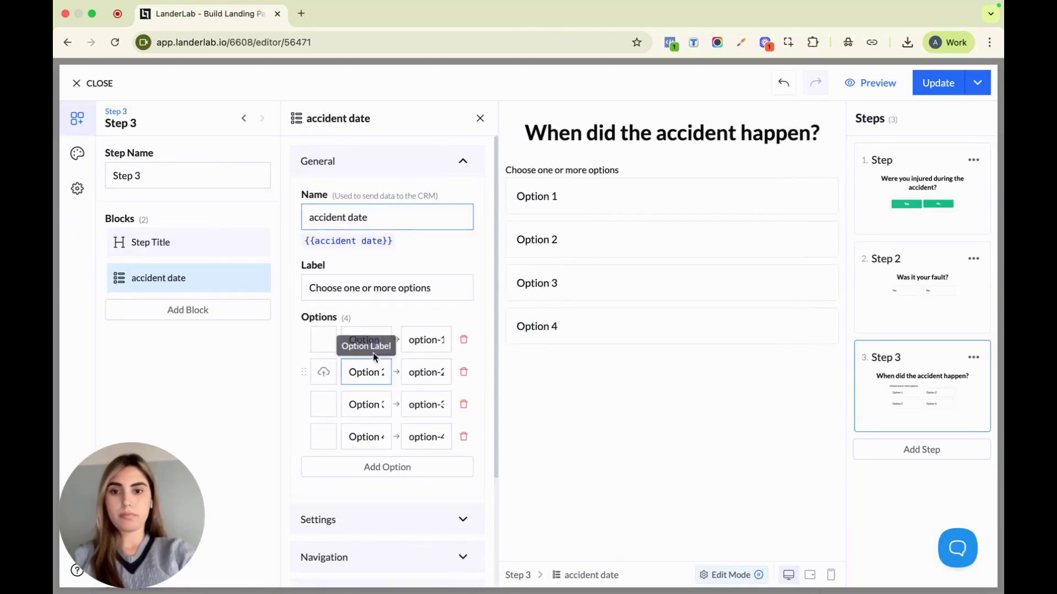
# Relabel the first two options of the accident date block "3 months ago" and "6 months ago"
pyautogui.click(369, 338)
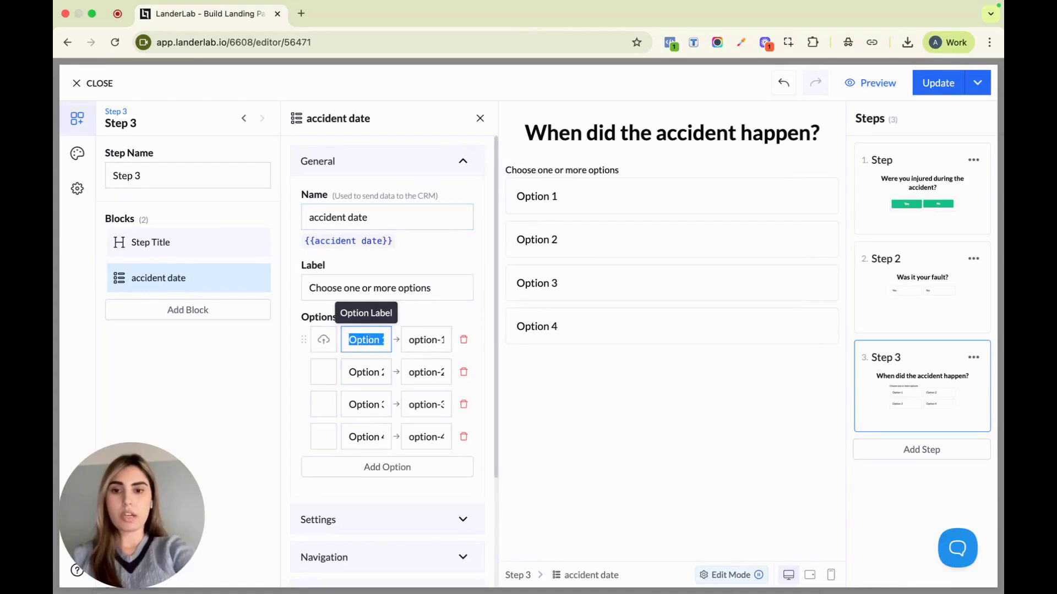
pyautogui.write('3 motn')
pyautogui.press('BackSpace')
pyautogui.press('BackSpace')
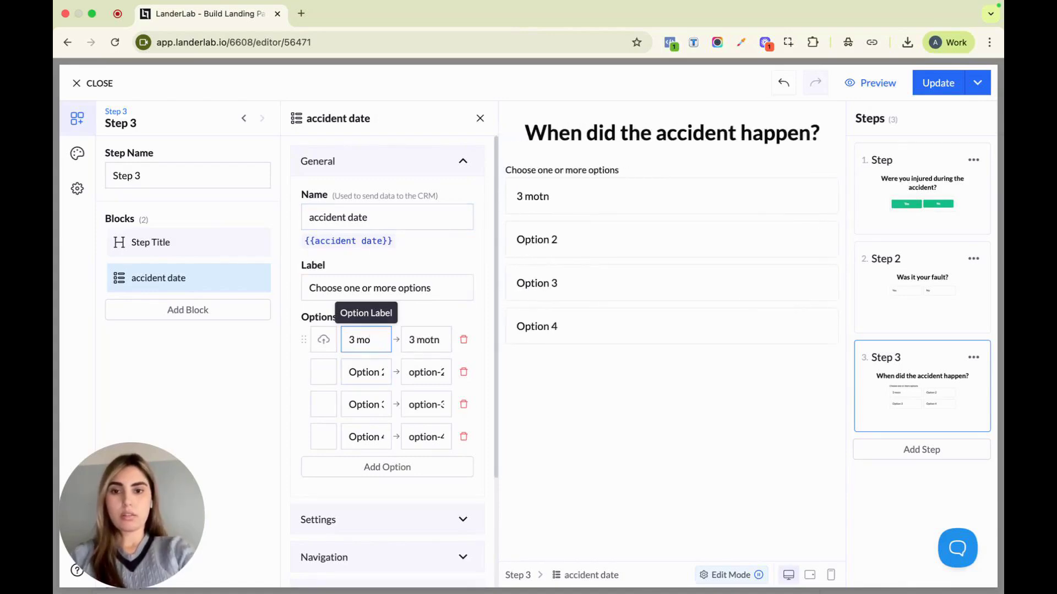
pyautogui.write('nths ago')
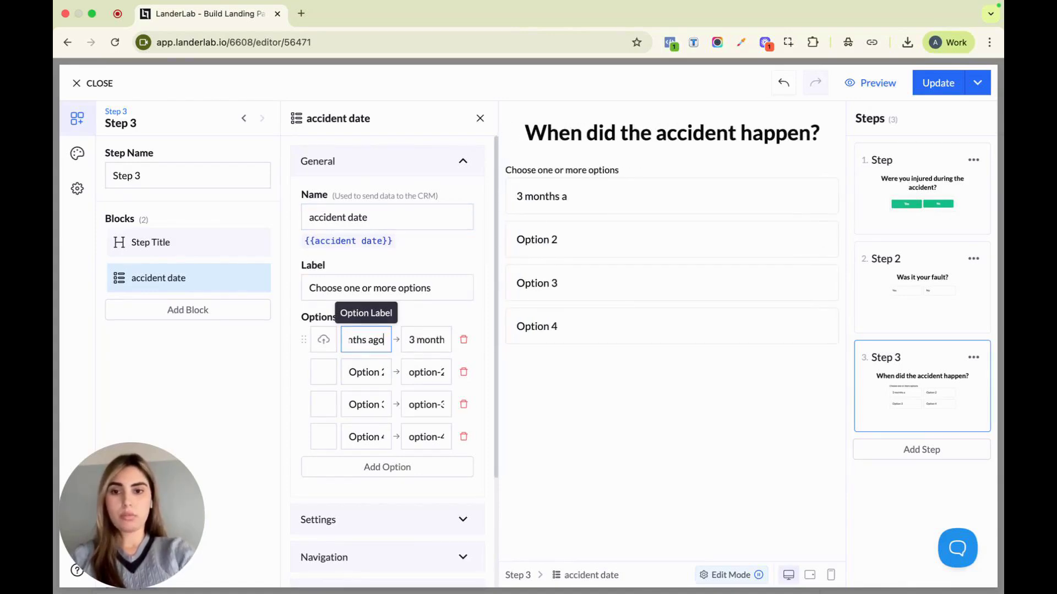
pyautogui.click(365, 370)
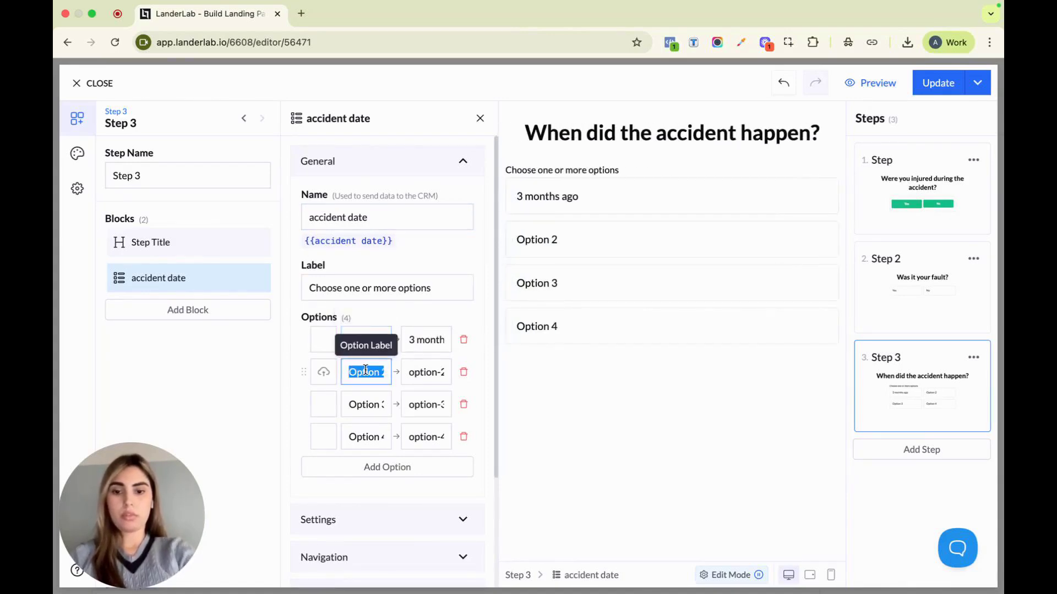
pyautogui.write('6 months ago')
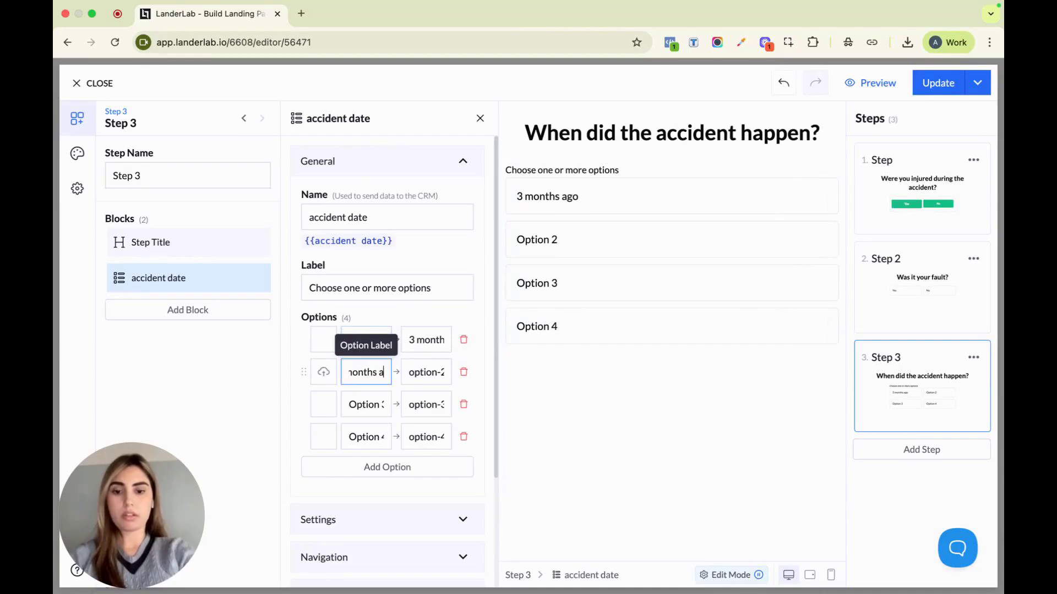
# Relabel Option 3 and Option 4 of the accident date block "1 year ago" and "2 years ago"
pyautogui.click(351, 407)
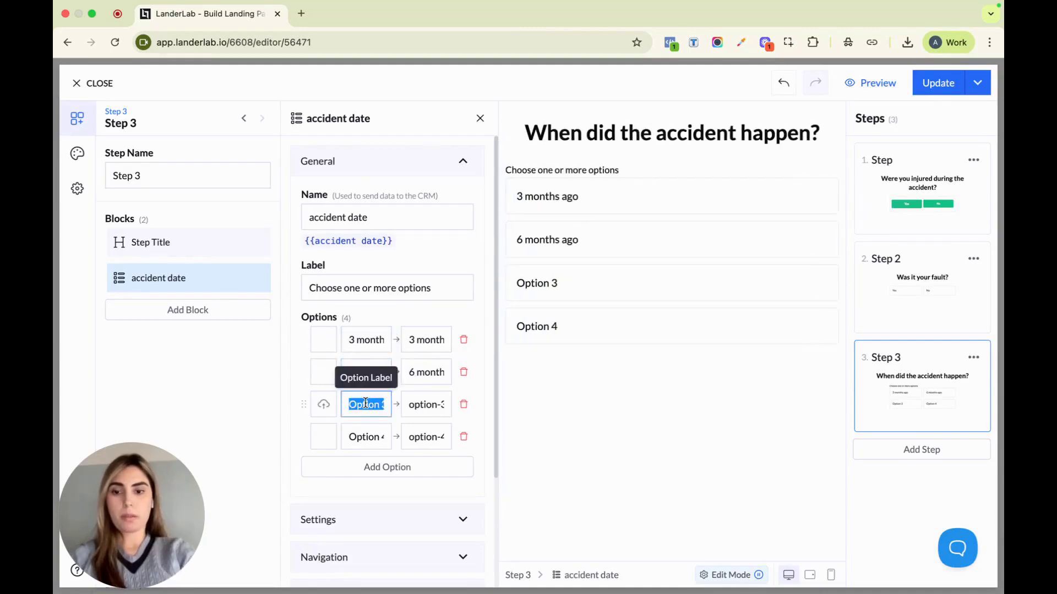
pyautogui.write('1 year ago')
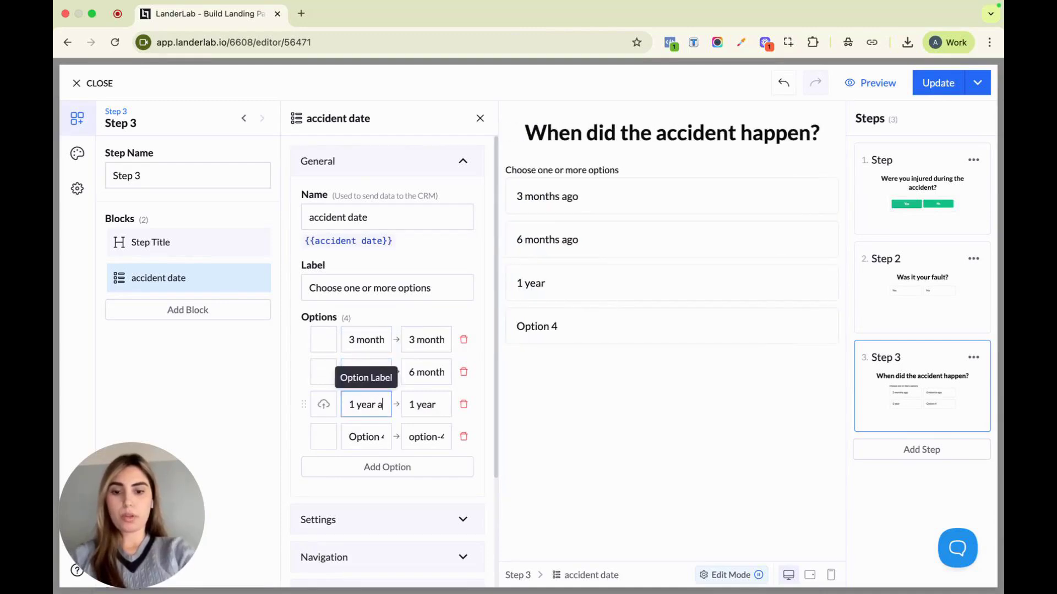
pyautogui.click(360, 436)
pyautogui.tripleClick(361, 436)
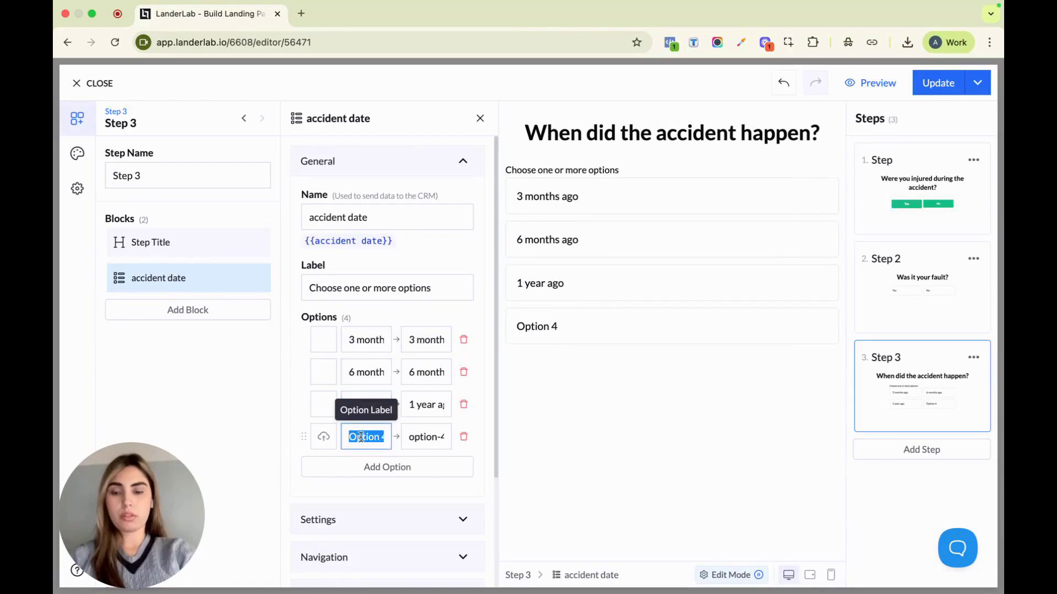
pyautogui.write('2 years')
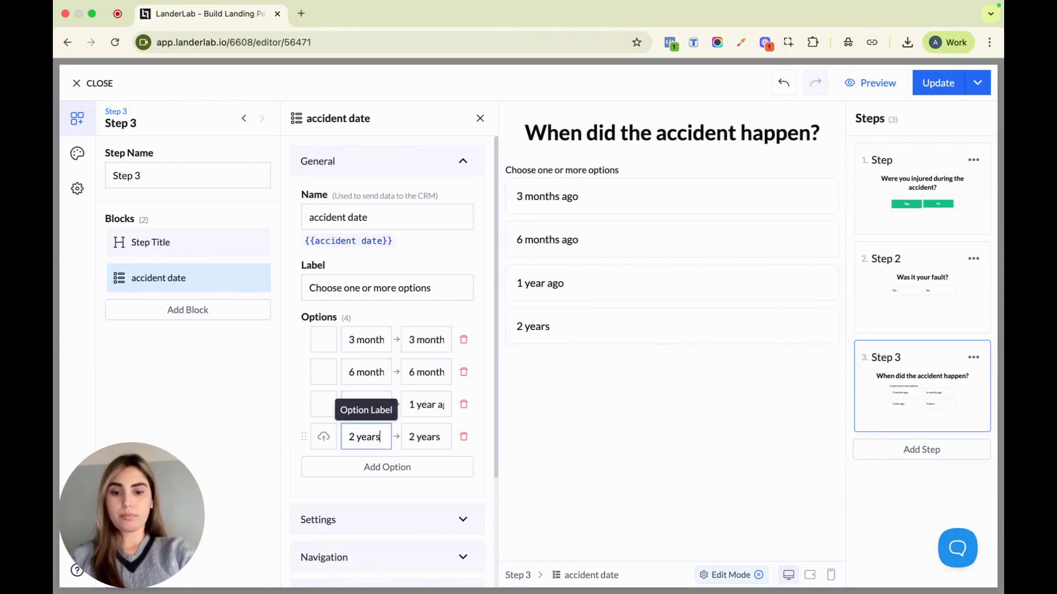
pyautogui.write(' ago')
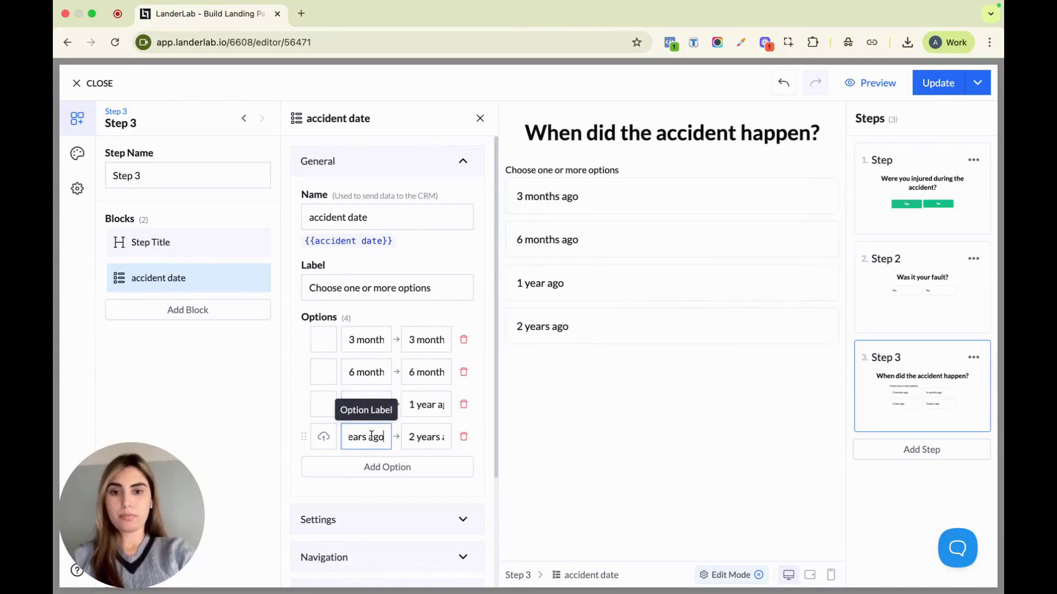
# Clear the "Choose one or more options" label from the accident date block in Step 3
pyautogui.click(420, 287)
pyautogui.press('super+a')
pyautogui.press('BackSpace')
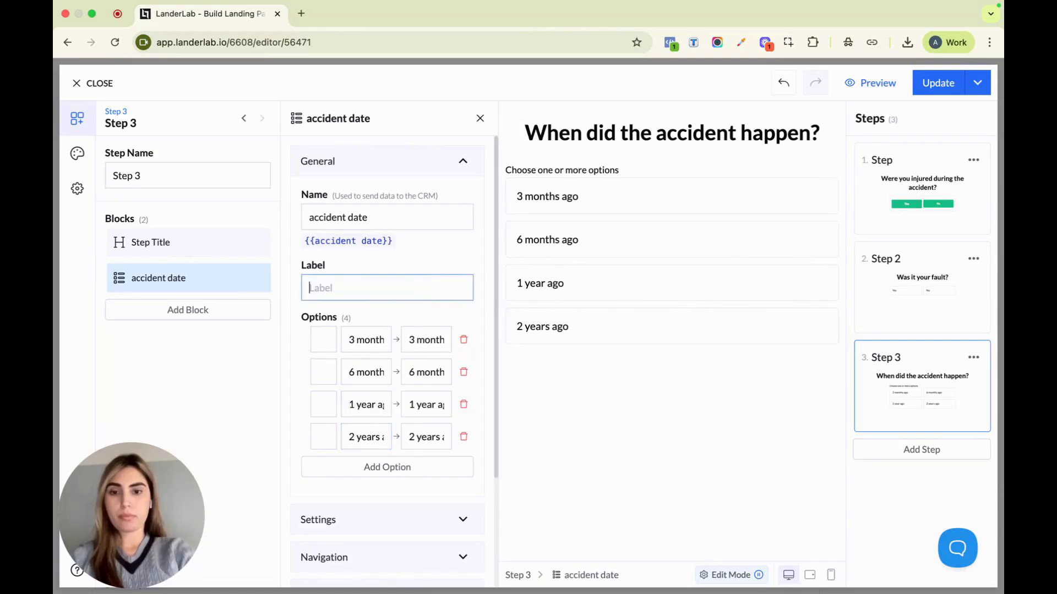
# Enable Navigate on Option Click for the accident date block in Step 3
pyautogui.scroll(-5, 432, 370)
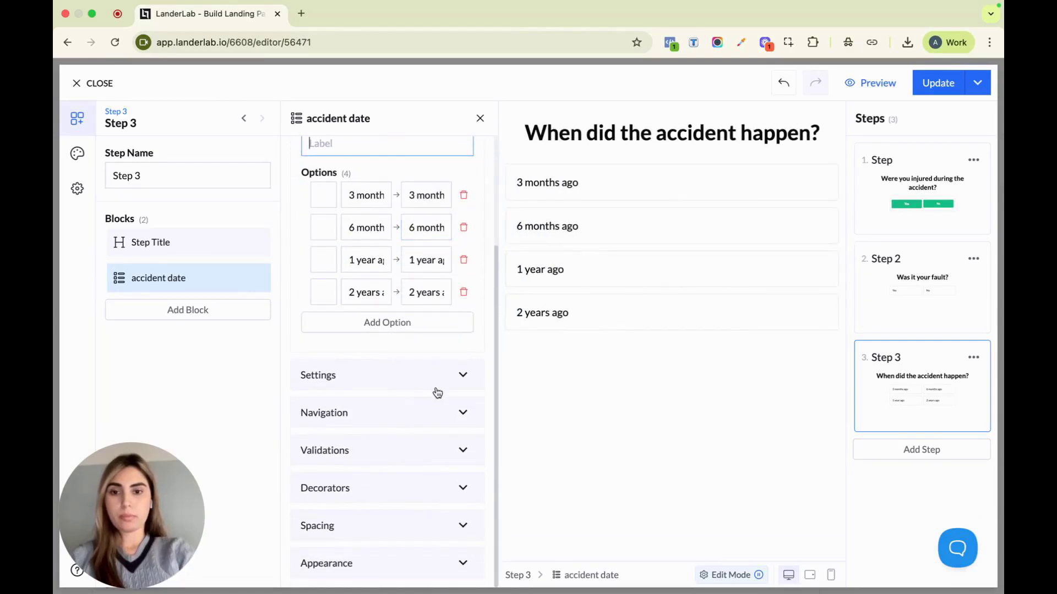
pyautogui.click(432, 425)
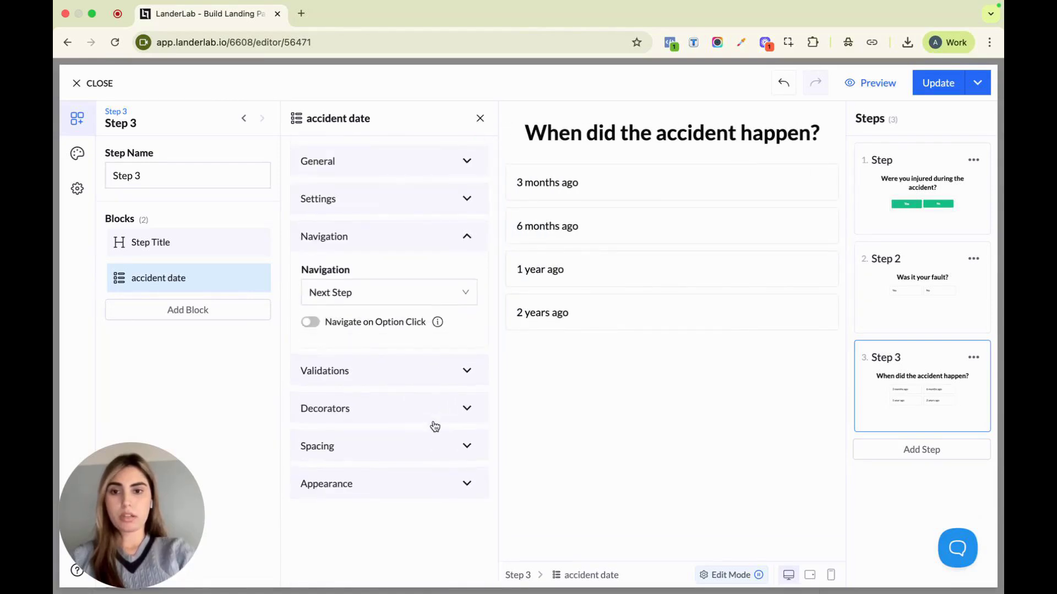
pyautogui.click(311, 322)
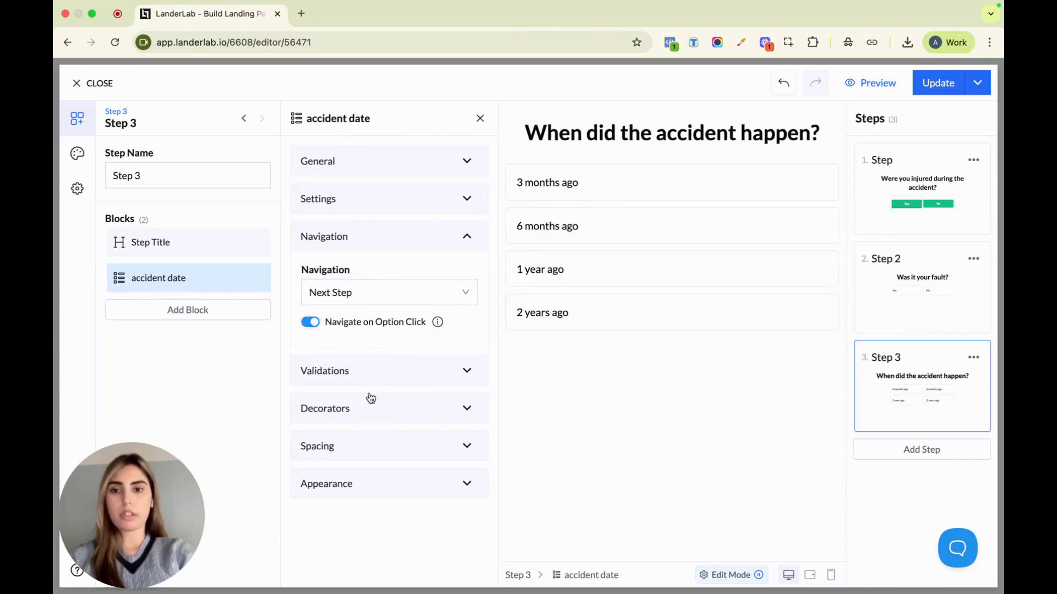
# Change the accident date block's layout type from grid to stacked rows
pyautogui.click(369, 372)
pyautogui.click(373, 489)
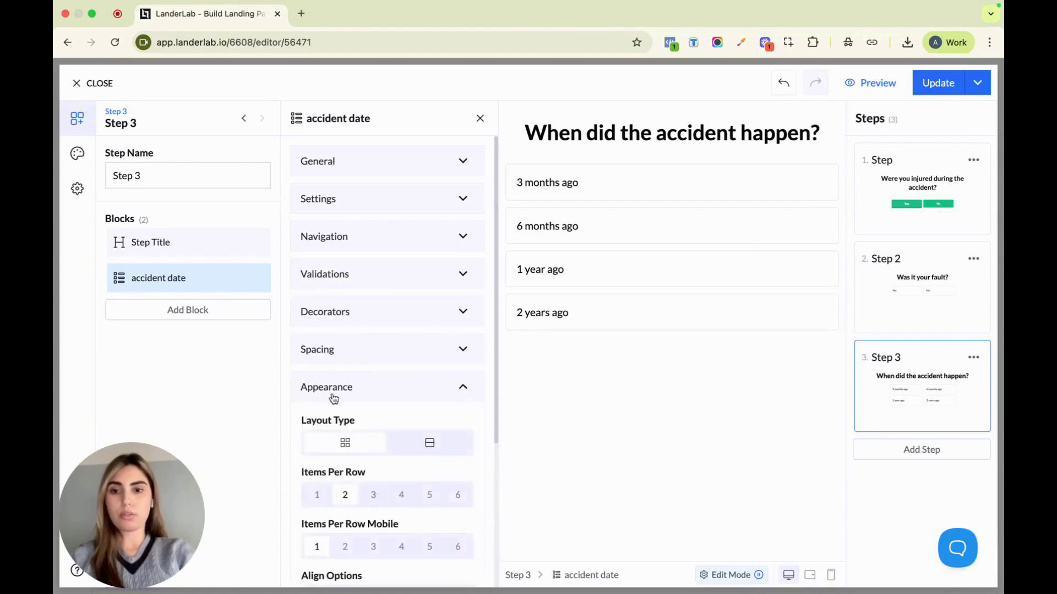
pyautogui.click(443, 445)
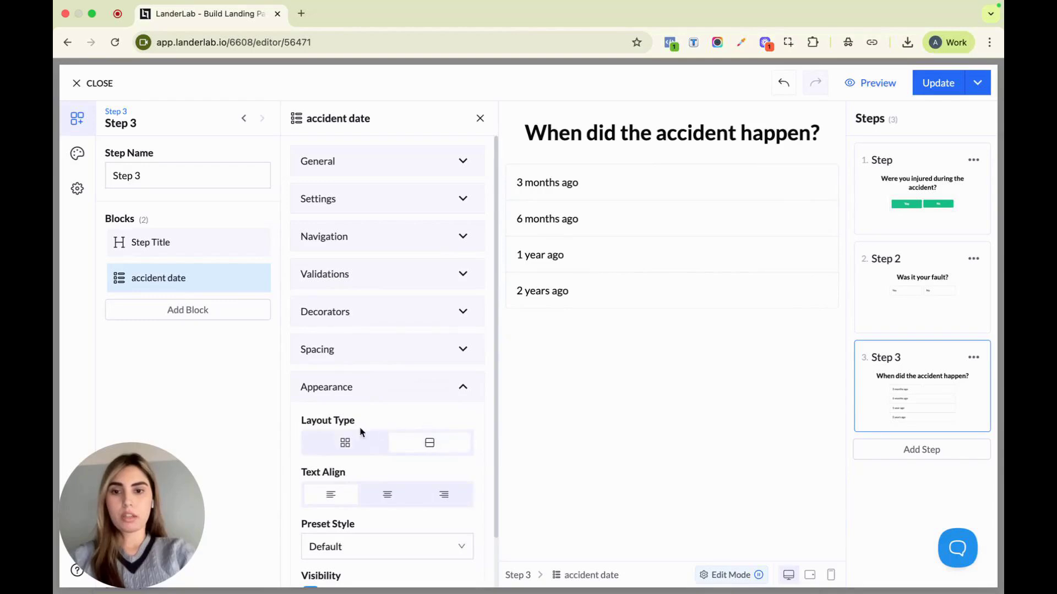
pyautogui.scroll(-2, 439, 462)
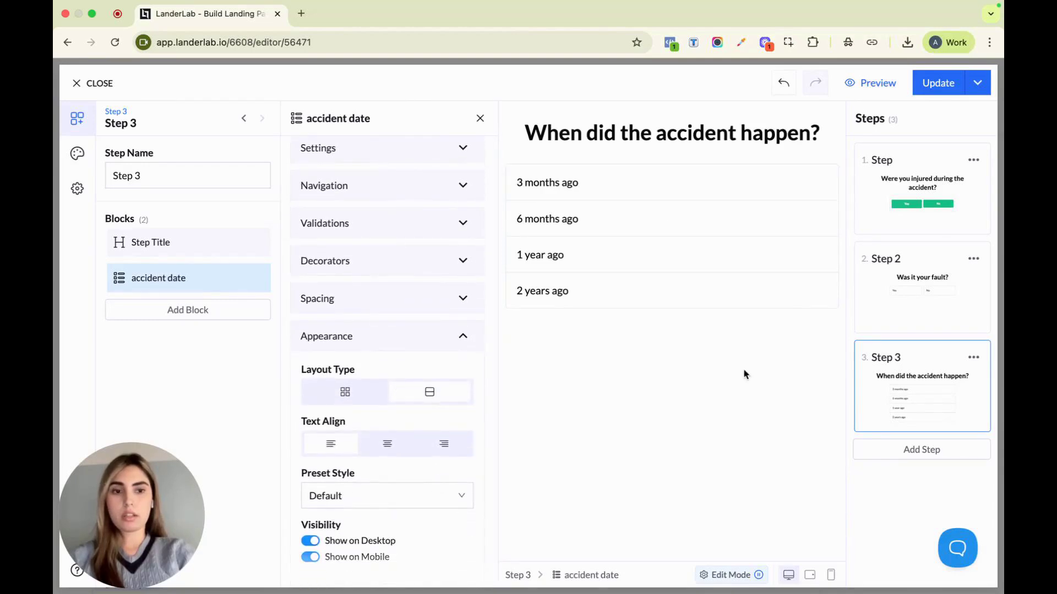
# Add a fourth step to the funnel and set its title to "Have you hired an attorney?"
pyautogui.click(924, 456)
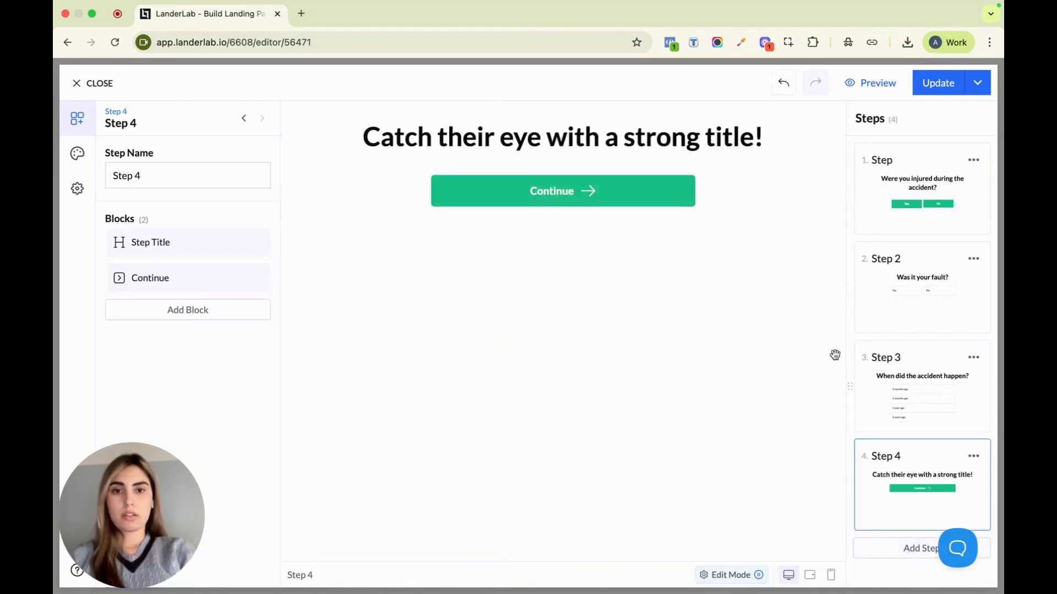
pyautogui.click(685, 142)
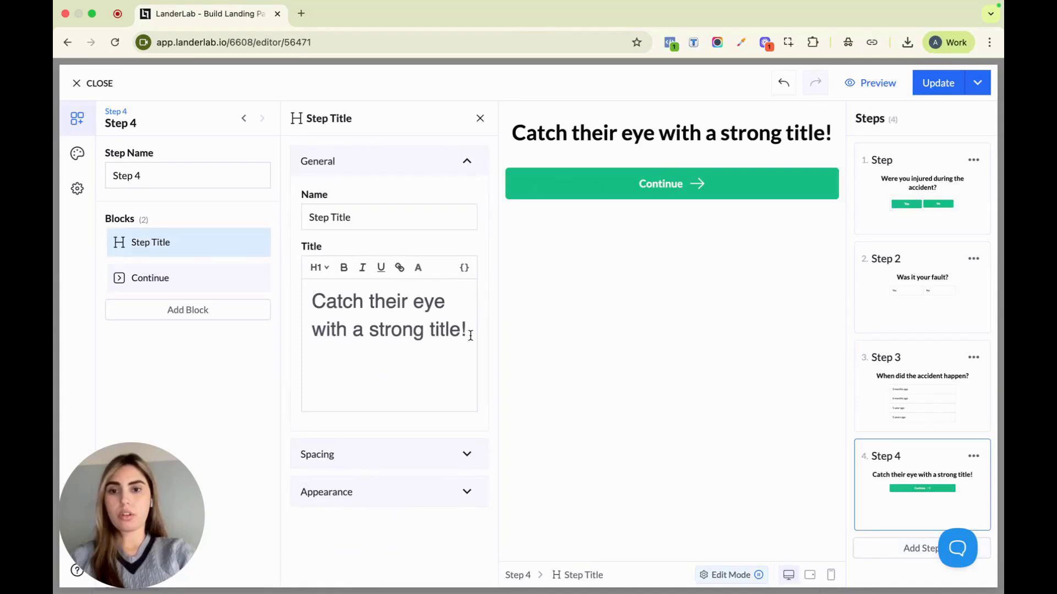
pyautogui.moveTo(470, 335); pyautogui.dragTo(305, 309)
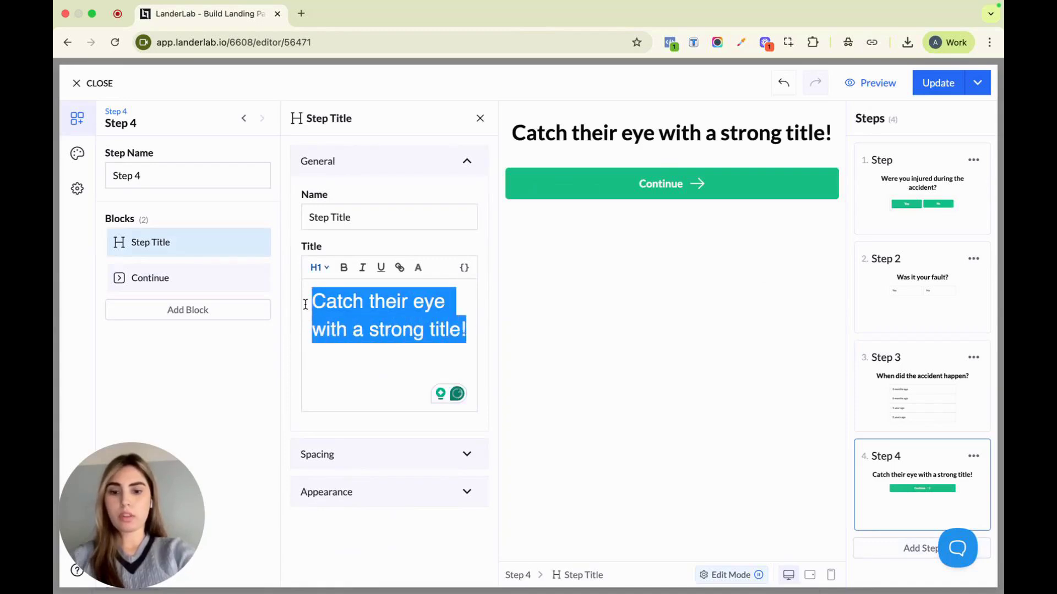
pyautogui.write('Have ')
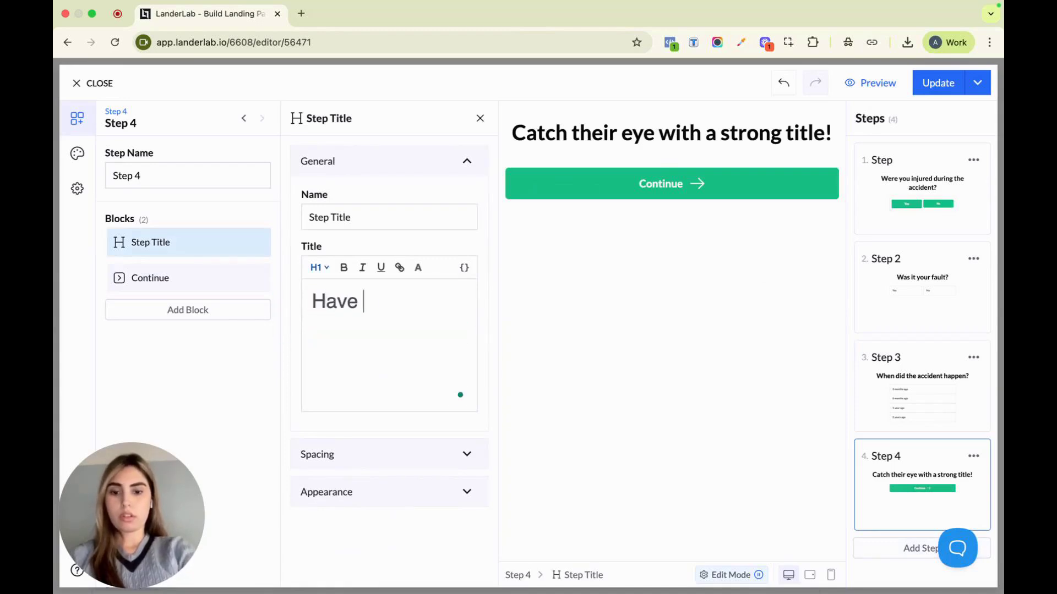
pyautogui.write('you hired an')
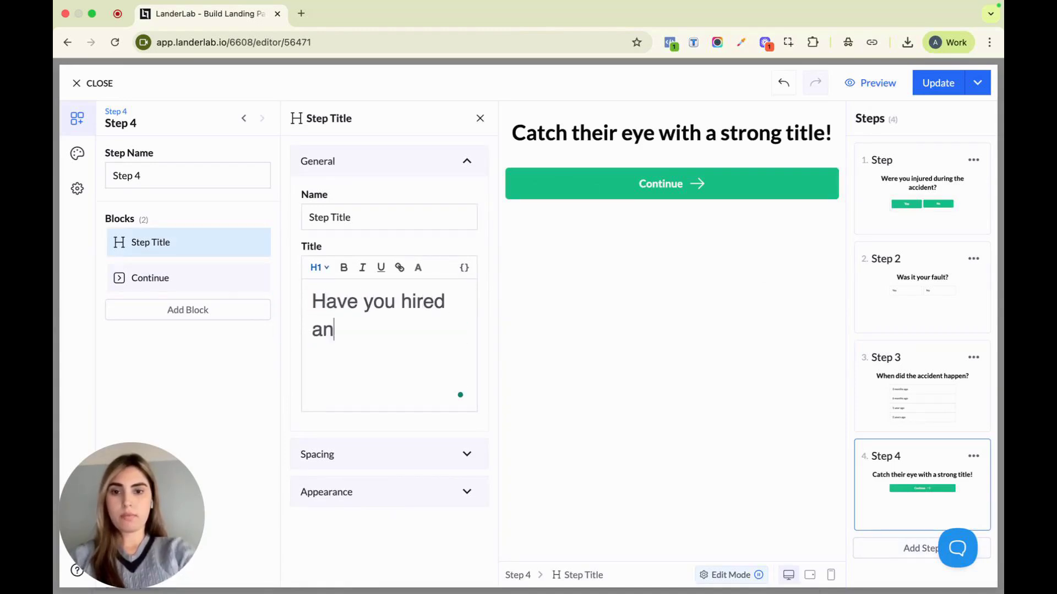
pyautogui.write(' atto')
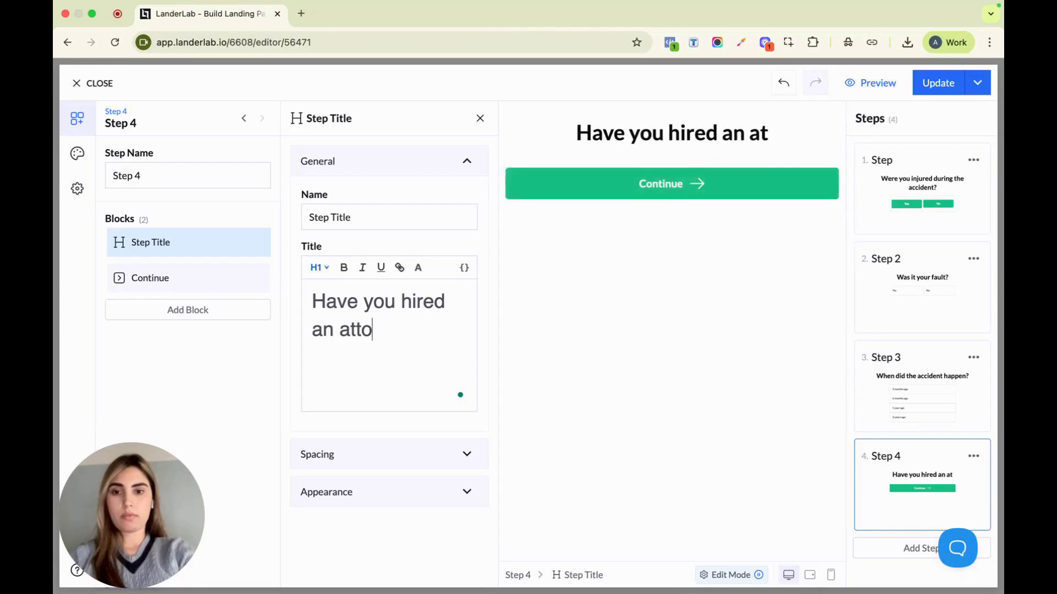
pyautogui.write('rney?')
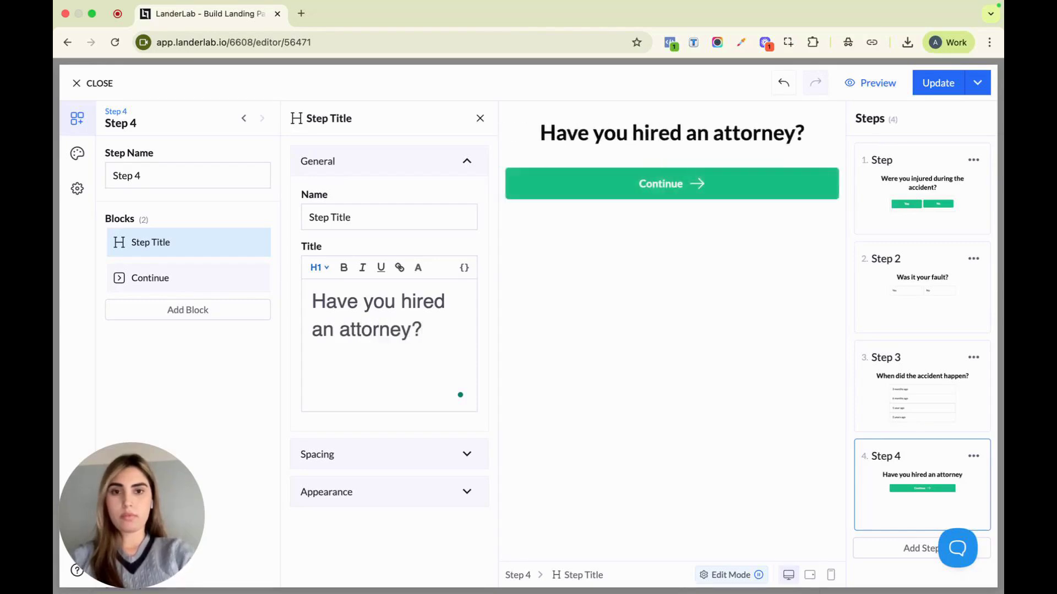
# Replace the Continue block in Step 4 with a Multiple Choice block
pyautogui.click(254, 278)
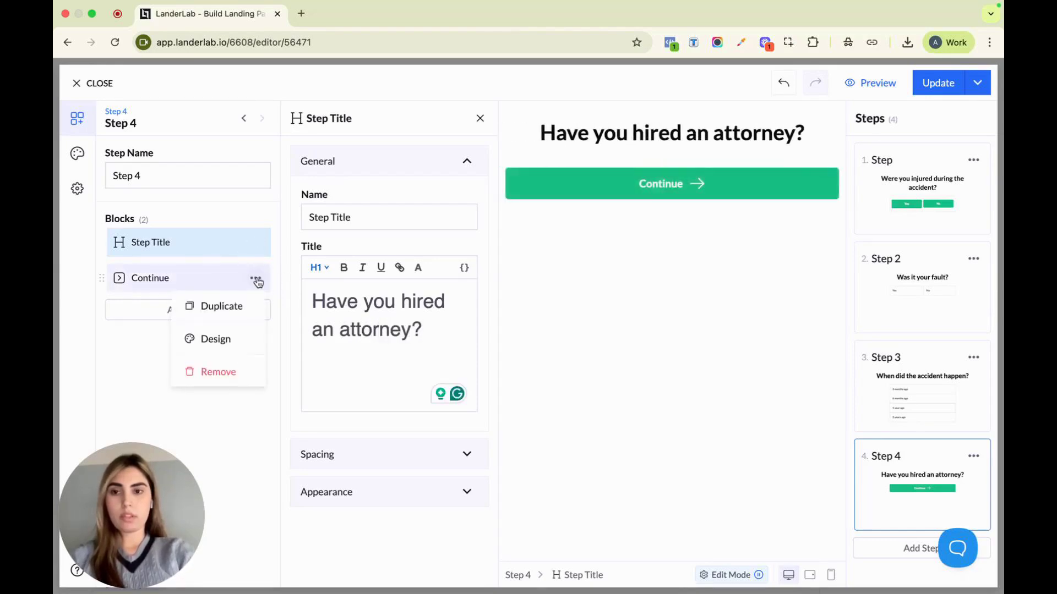
pyautogui.click(242, 372)
pyautogui.click(229, 273)
pyautogui.write('mu')
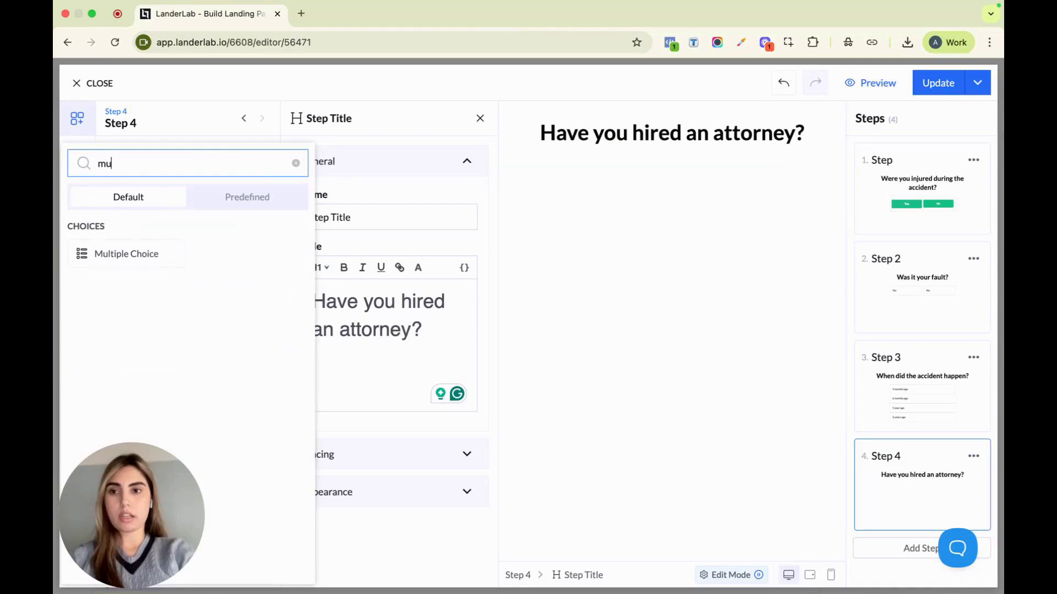
pyautogui.click(126, 254)
# Name the Multiple Choice block in Step 4 "attorney"
pyautogui.tripleClick(389, 214)
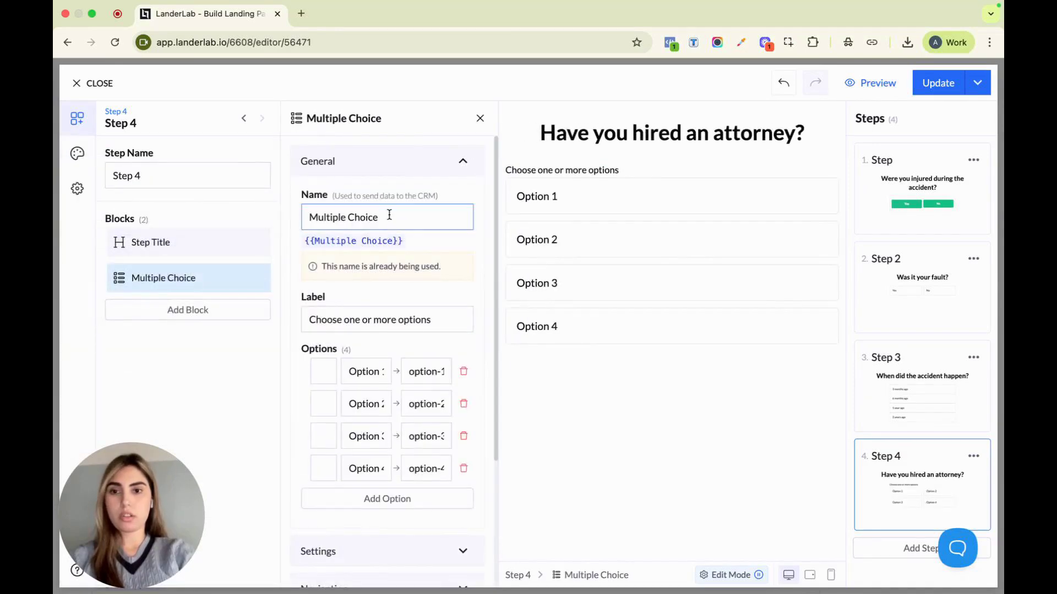
pyautogui.write('atton')
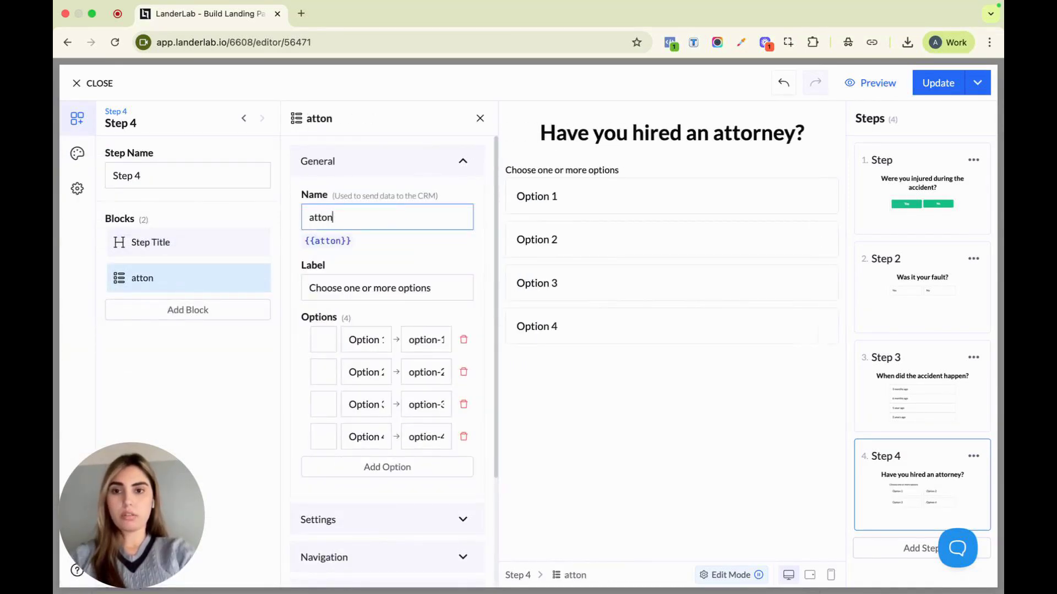
pyautogui.write('re')
pyautogui.press('BackSpace')
pyautogui.write('rent')
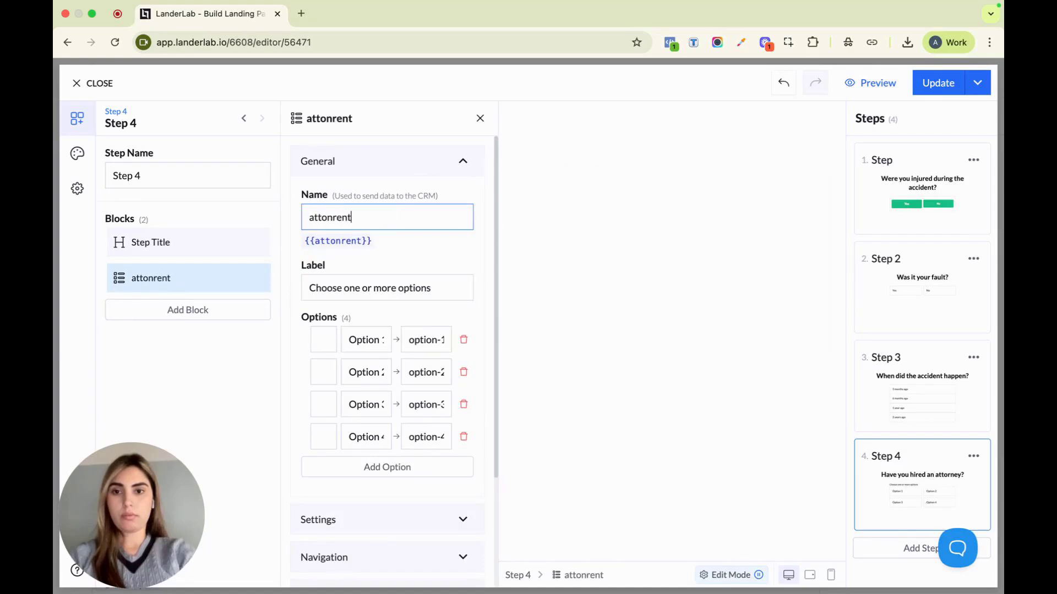
pyautogui.press('BackSpace')
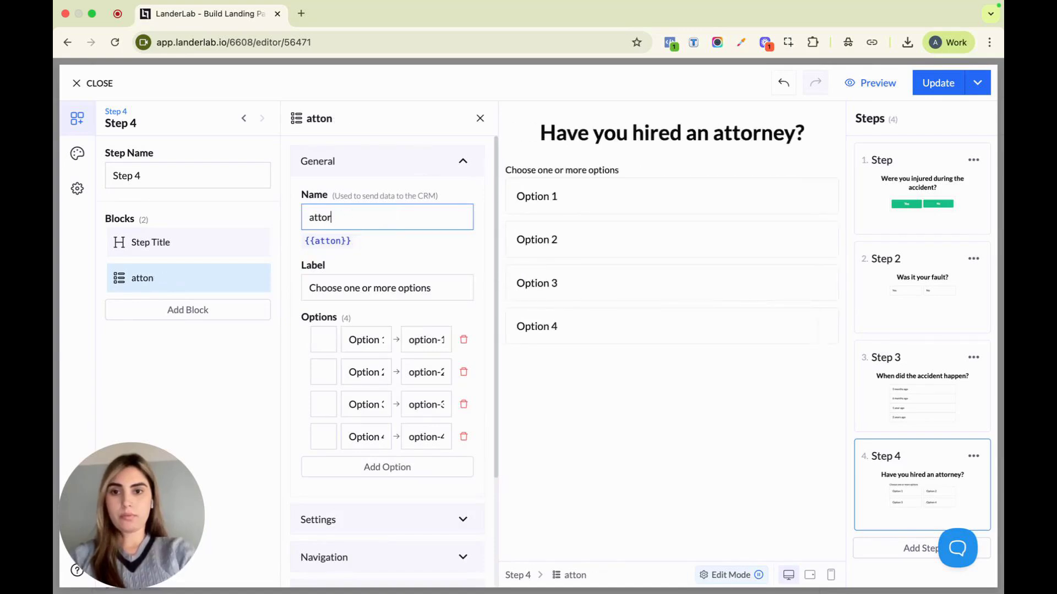
# Relabel Option 1 and Option 2 of the attorney block "Yes" and "No"
pyautogui.click(355, 340)
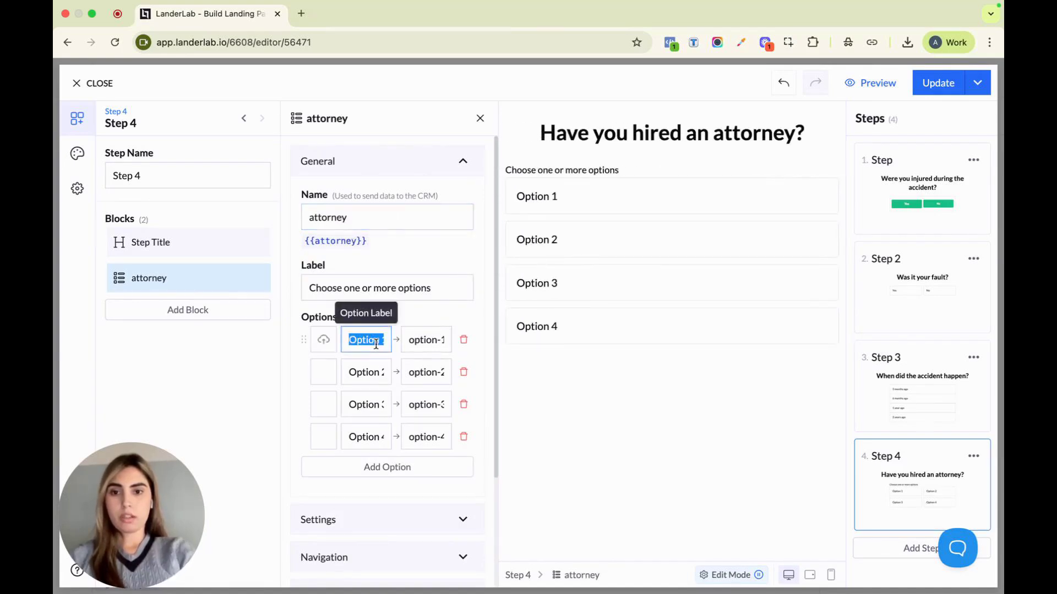
pyautogui.write('Y')
pyautogui.tripleClick(380, 372)
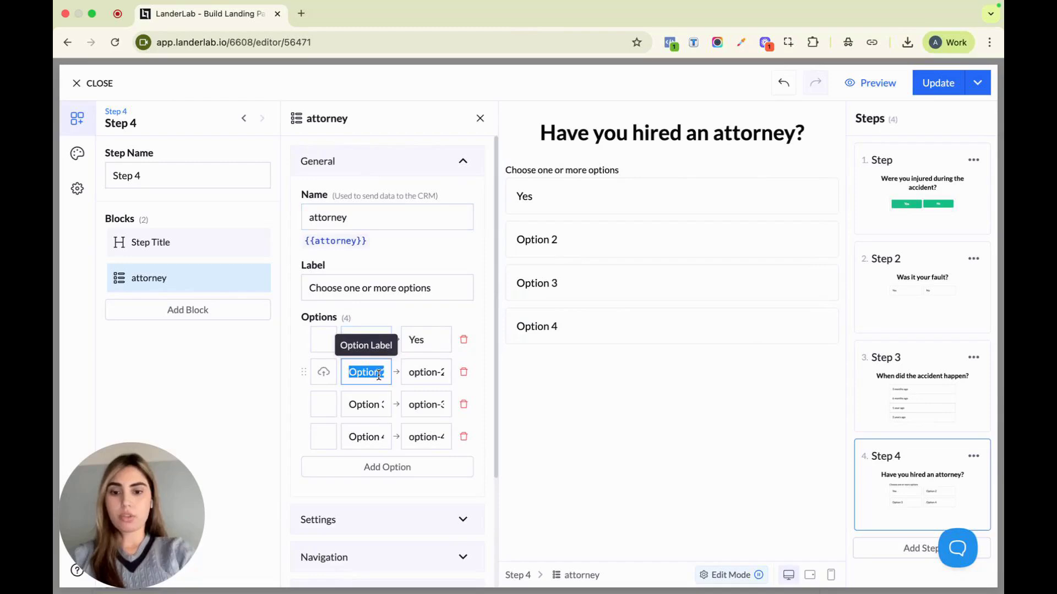
pyautogui.write('No')
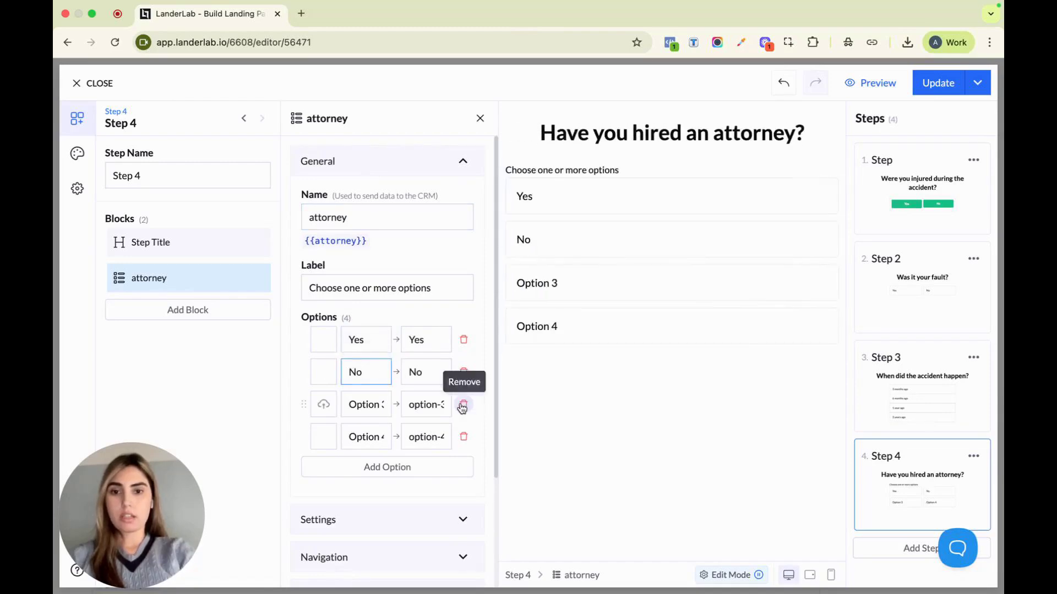
# Remove Option 3 and Option 4 from the attorney block and clear its "Choose one or more options" label
pyautogui.click(463, 405)
pyautogui.click(463, 405)
pyautogui.tripleClick(418, 288)
pyautogui.press('BackSpace')
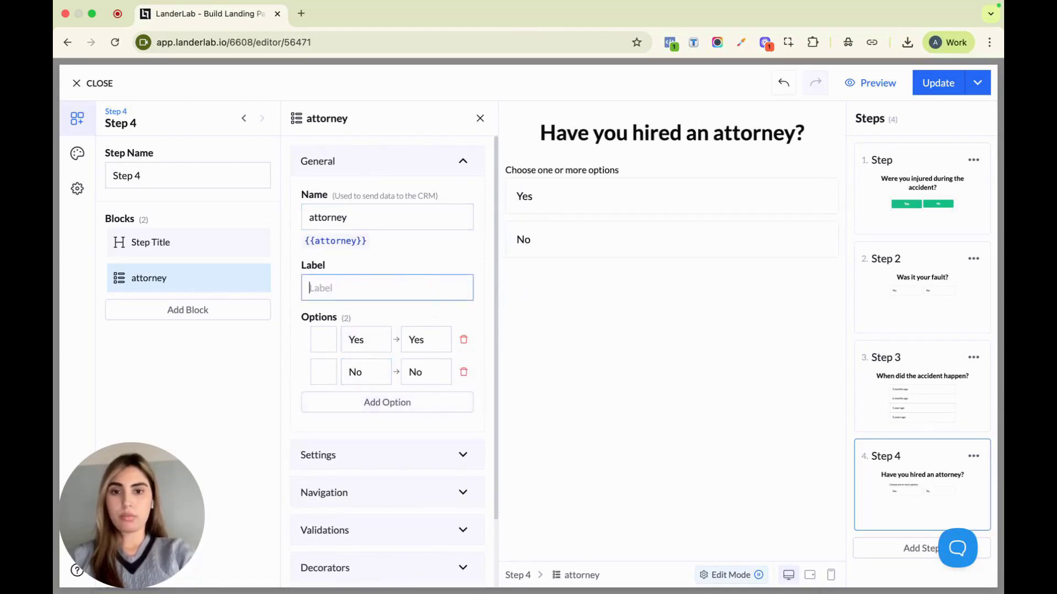
# Set the attorney block's navigation to Conditional
pyautogui.scroll(-2, 457, 468)
pyautogui.click(407, 408)
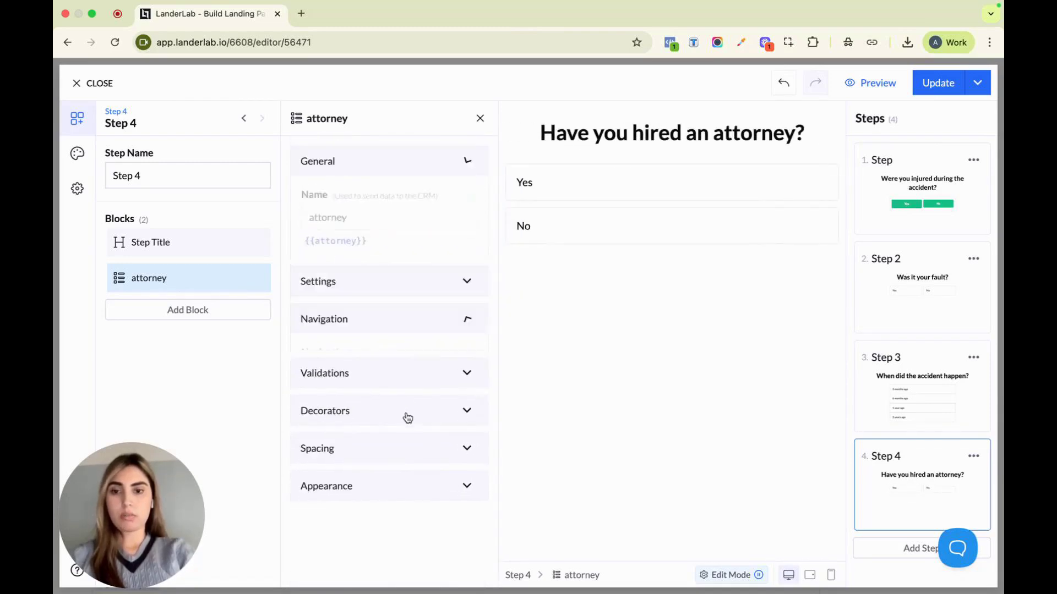
pyautogui.click(354, 298)
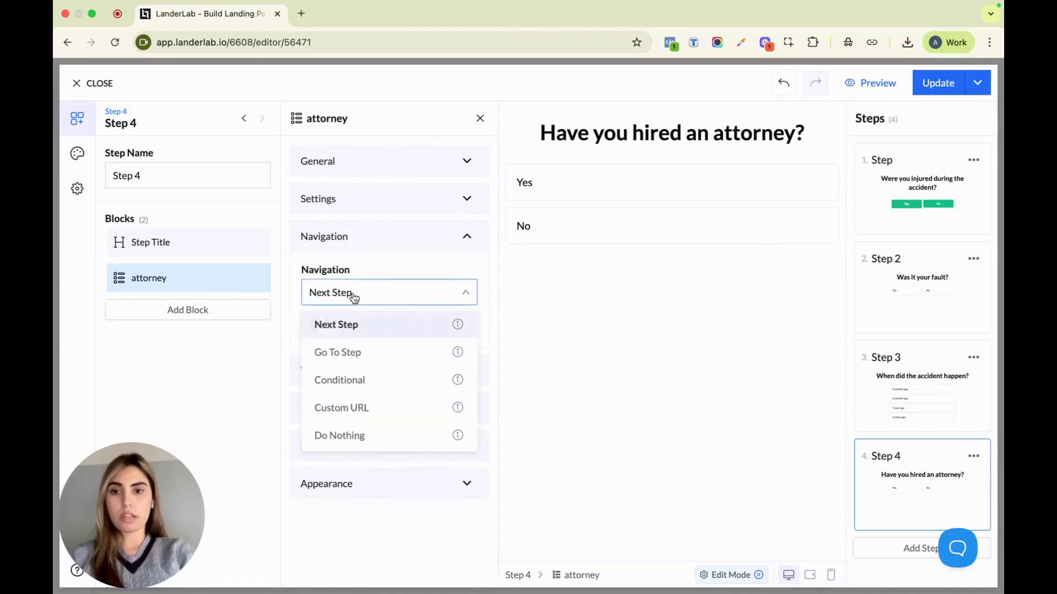
pyautogui.click(366, 380)
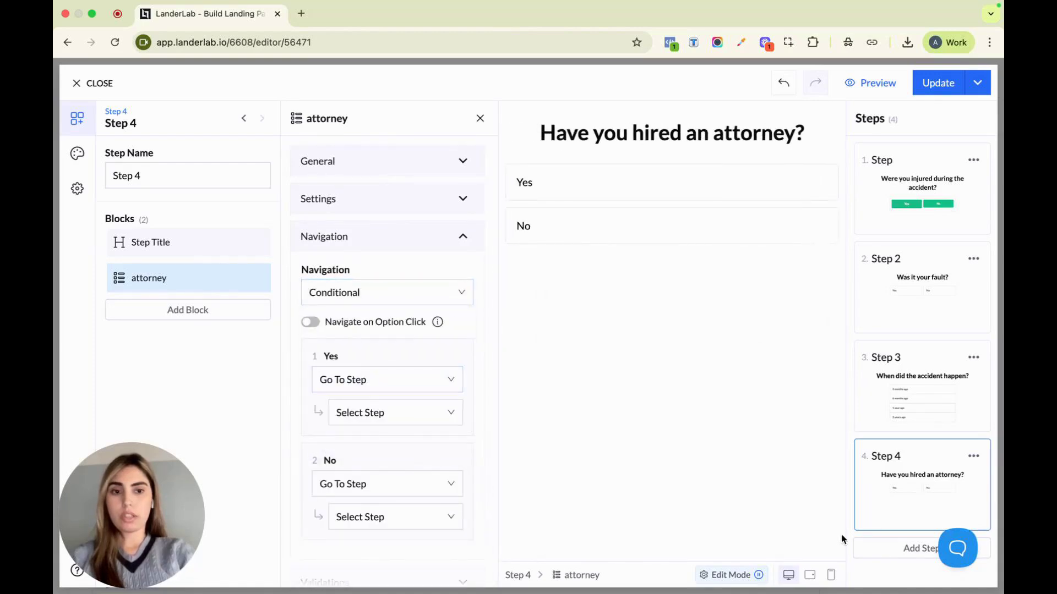
# Add a fifth step to the funnel and set its title to "Thank you for filling out this form!"
pyautogui.click(911, 549)
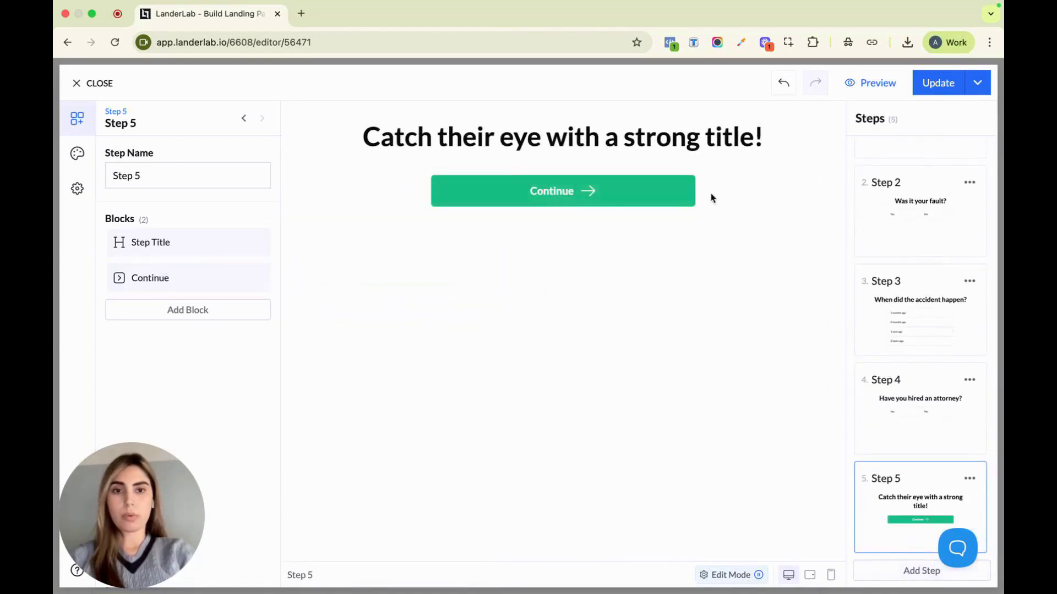
pyautogui.click(692, 131)
pyautogui.moveTo(469, 336); pyautogui.dragTo(302, 306)
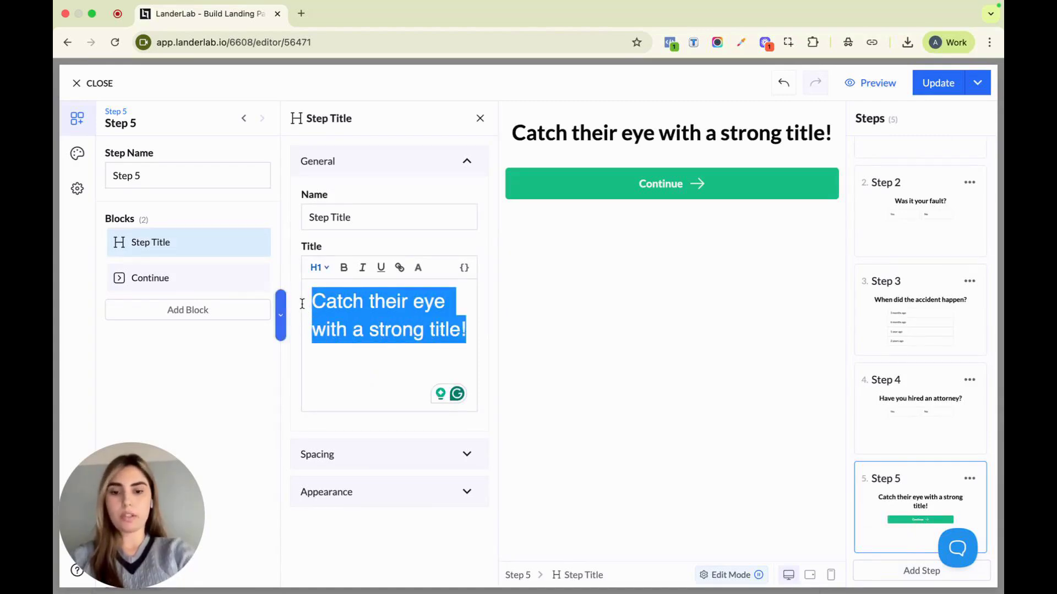
pyautogui.write('Thank your')
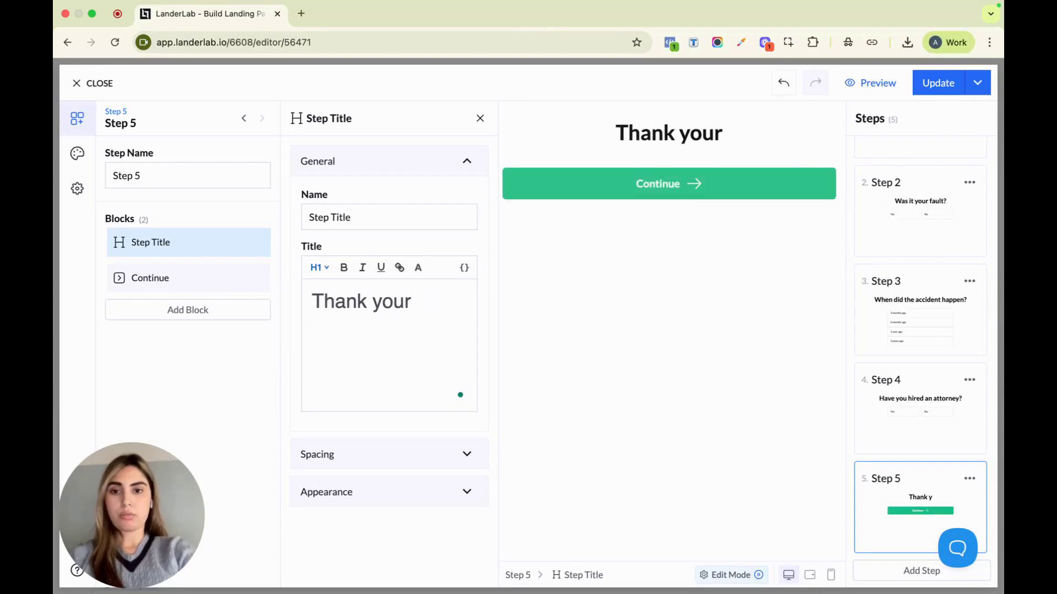
pyautogui.press('BackSpace')
pyautogui.write('f')
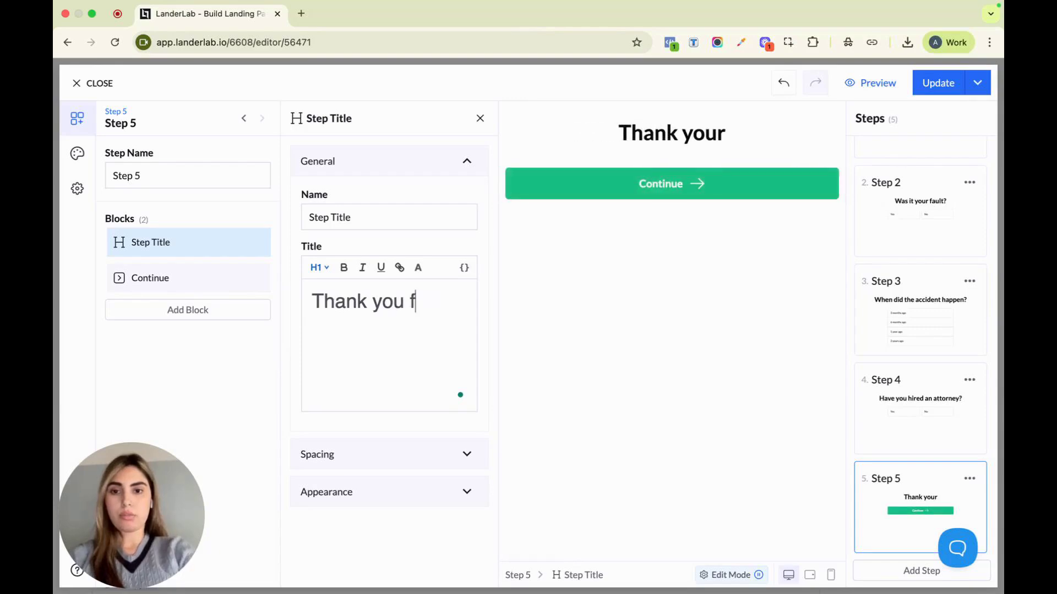
pyautogui.write('or filling ')
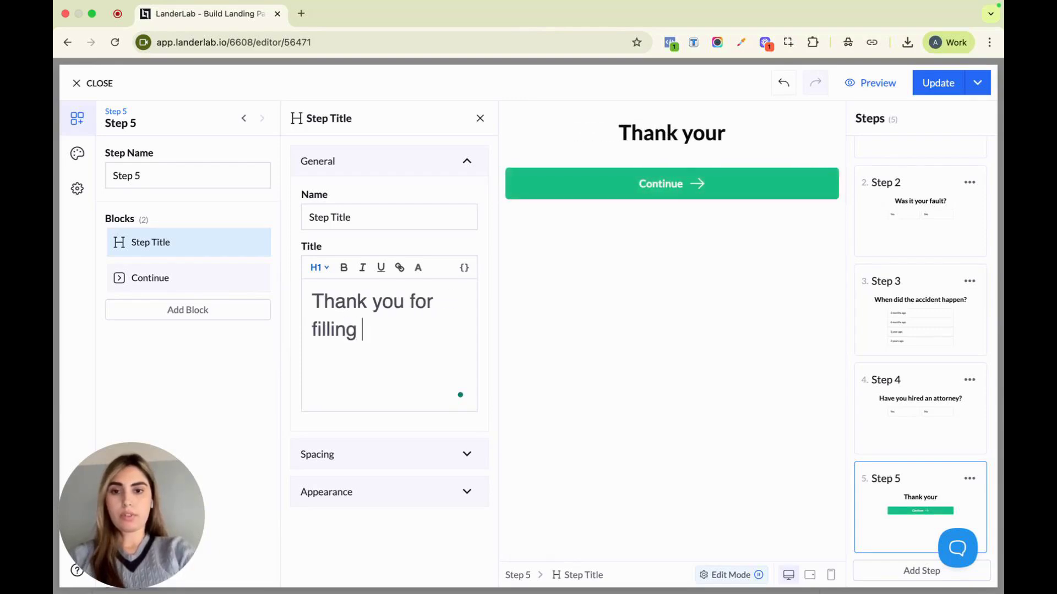
pyautogui.write('out t')
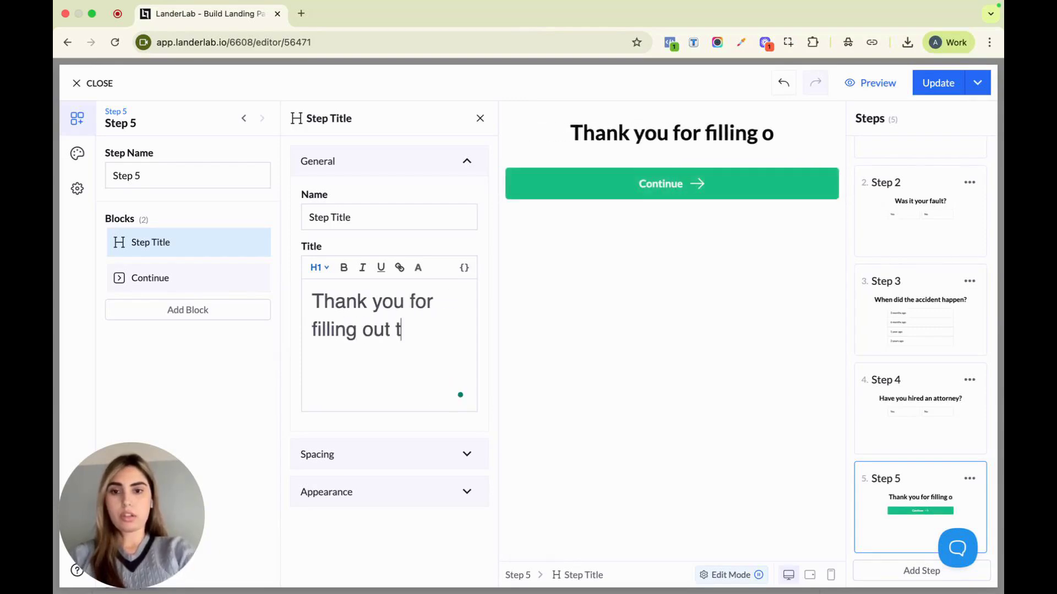
pyautogui.write('his form')
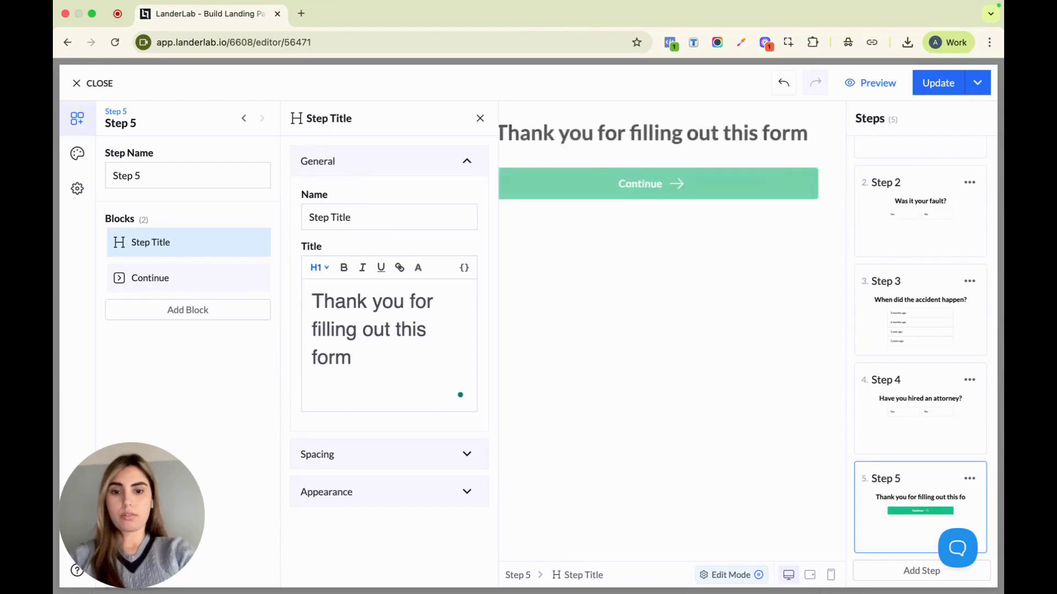
pyautogui.write('!')
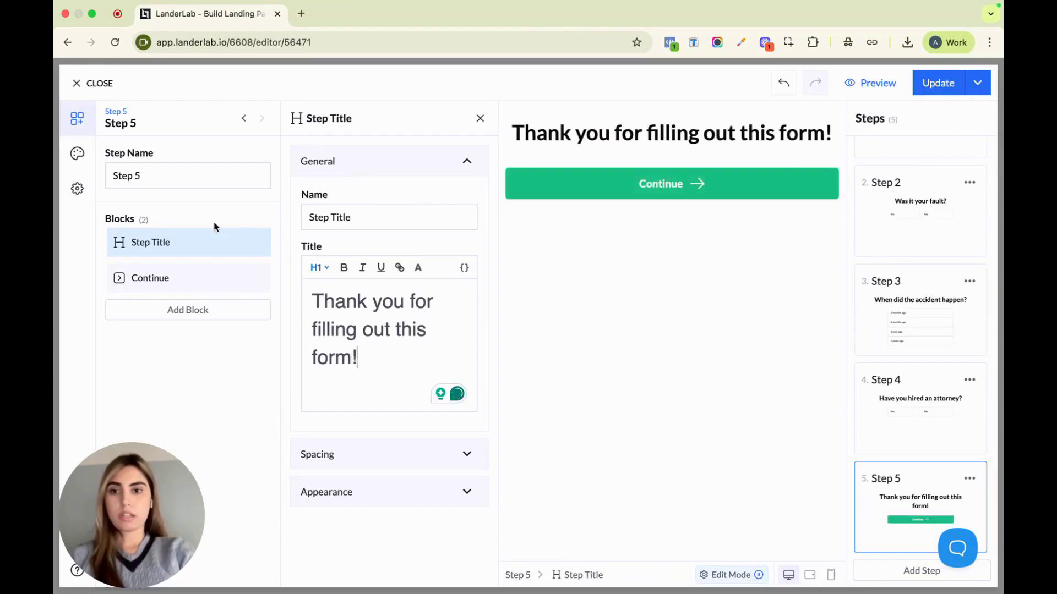
# Remove the Continue block from Step 5 and rename the step "Path Yes"
pyautogui.click(255, 280)
pyautogui.click(243, 374)
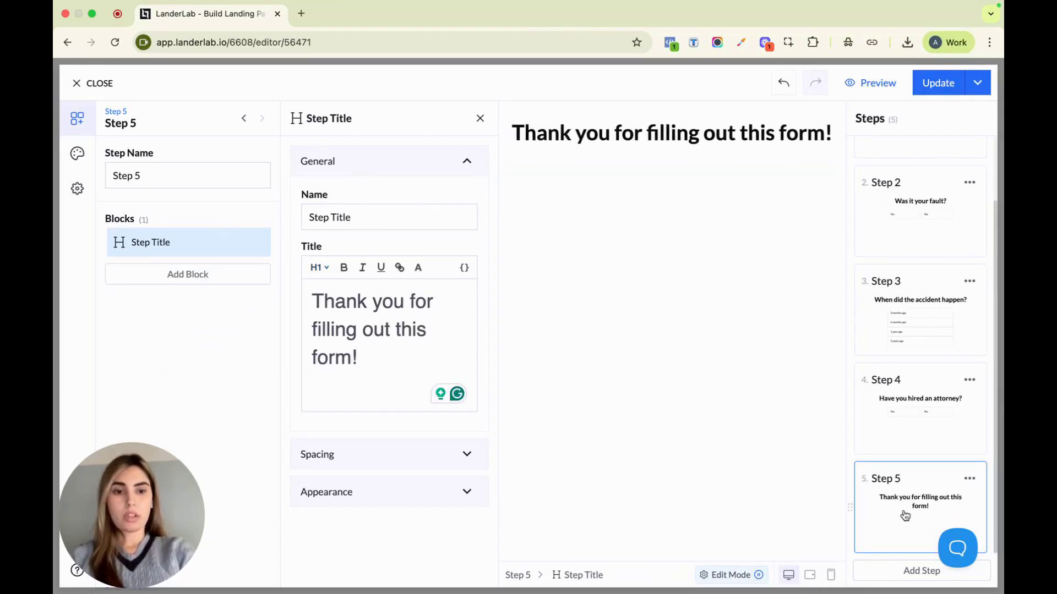
pyautogui.click(256, 171)
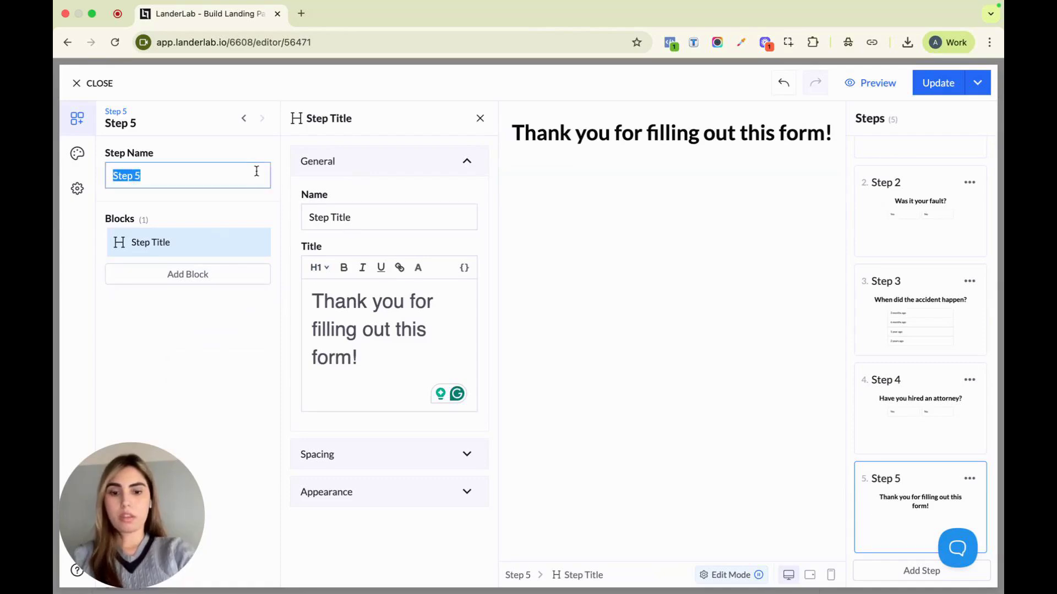
pyautogui.write('Path Yes')
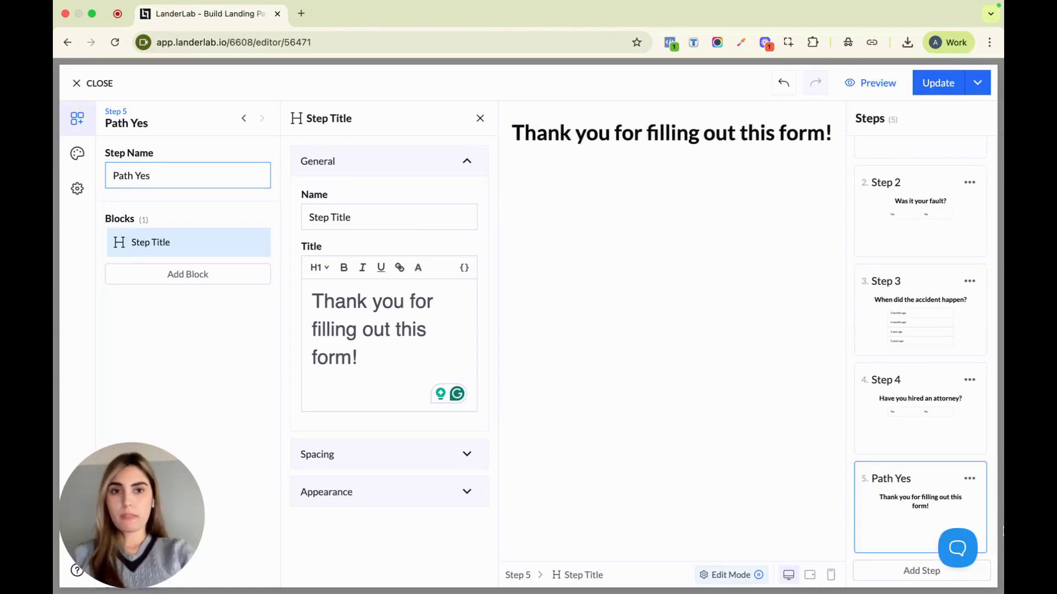
# Add a sixth step to the funnel and set its title to "You are one step closer to your free case review..."
pyautogui.click(906, 572)
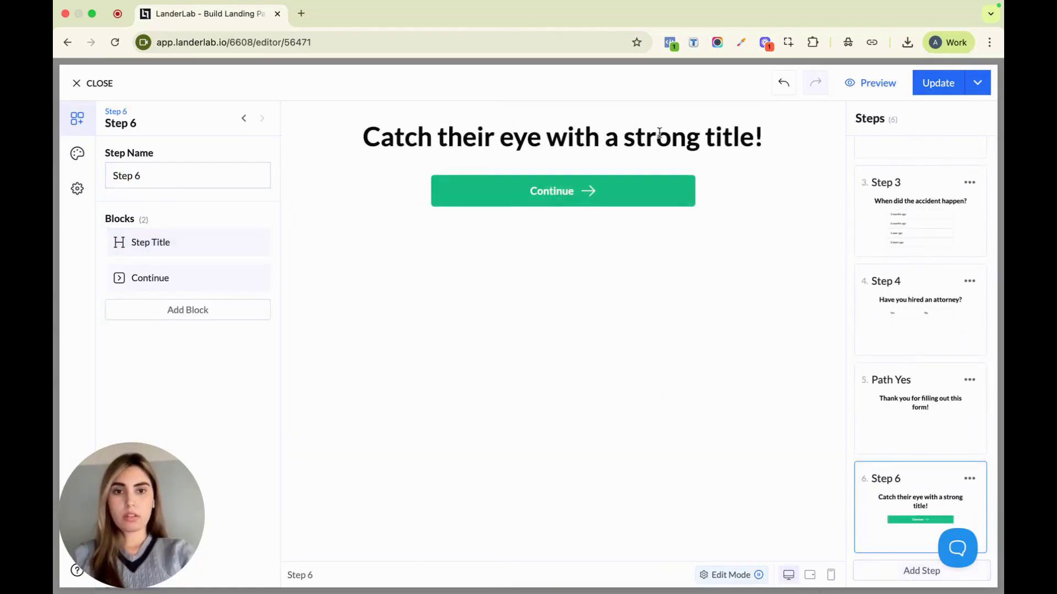
pyautogui.moveTo(469, 334); pyautogui.dragTo(307, 292)
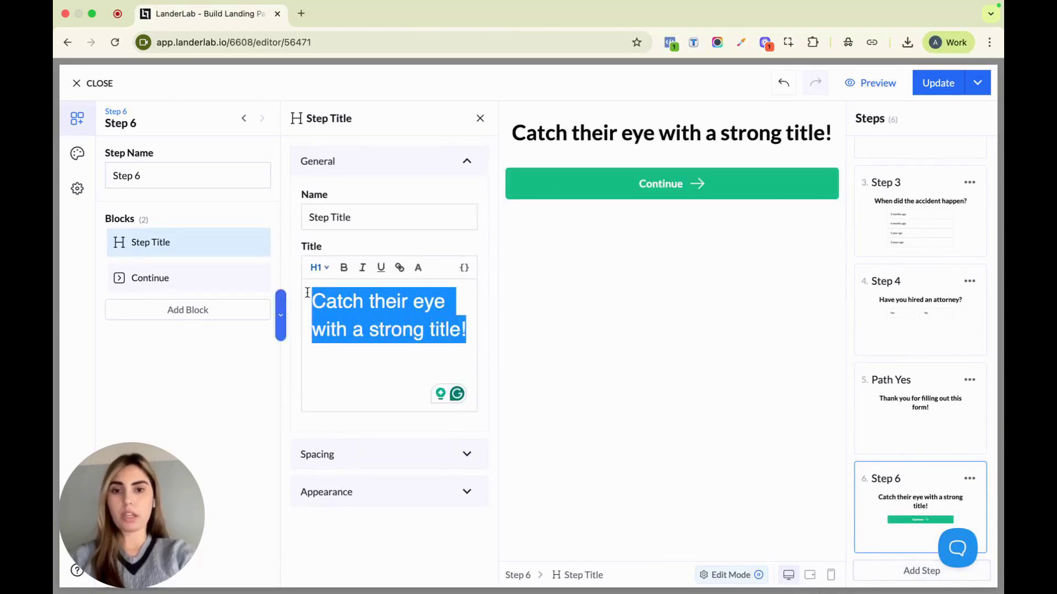
pyautogui.write('You')
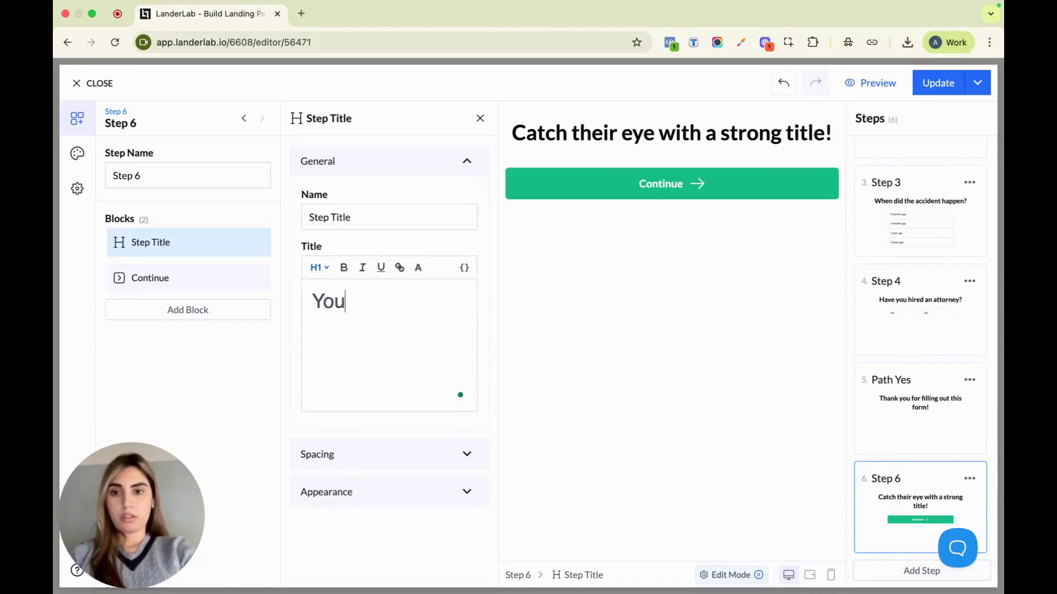
pyautogui.write(' are one ')
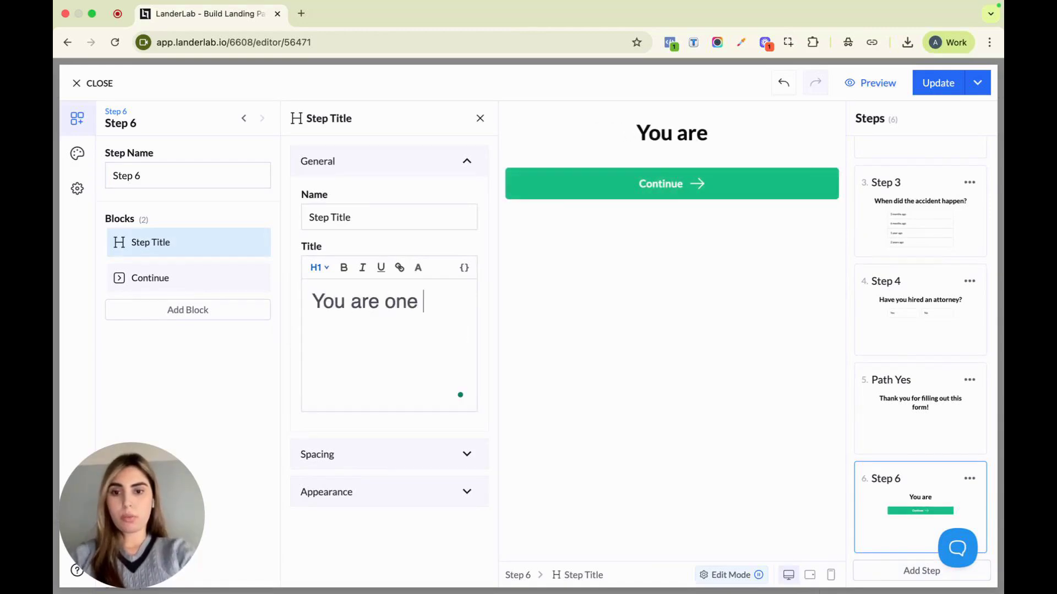
pyautogui.write('step closer')
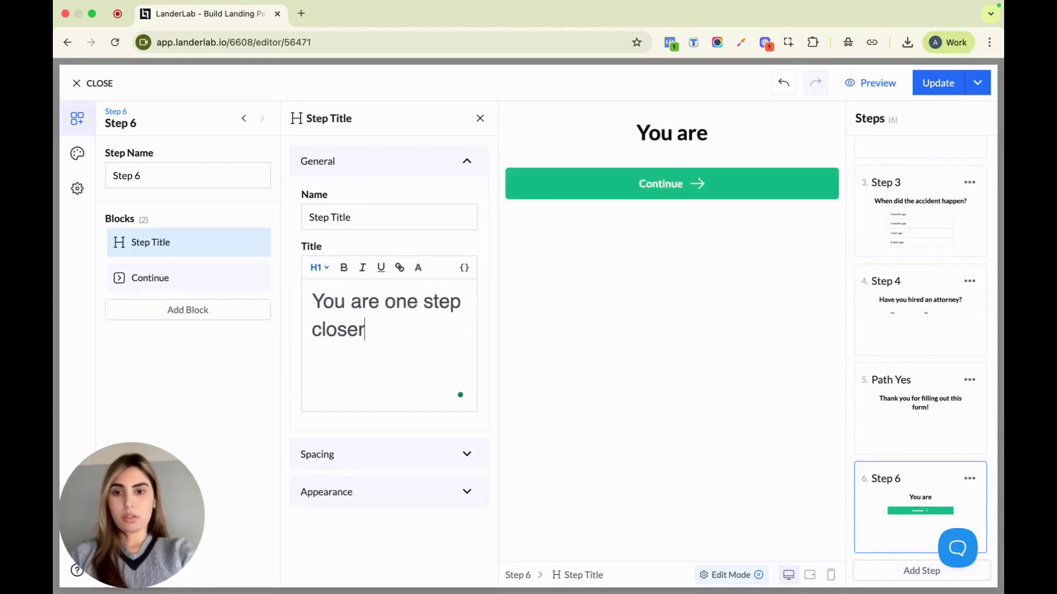
pyautogui.write(' t')
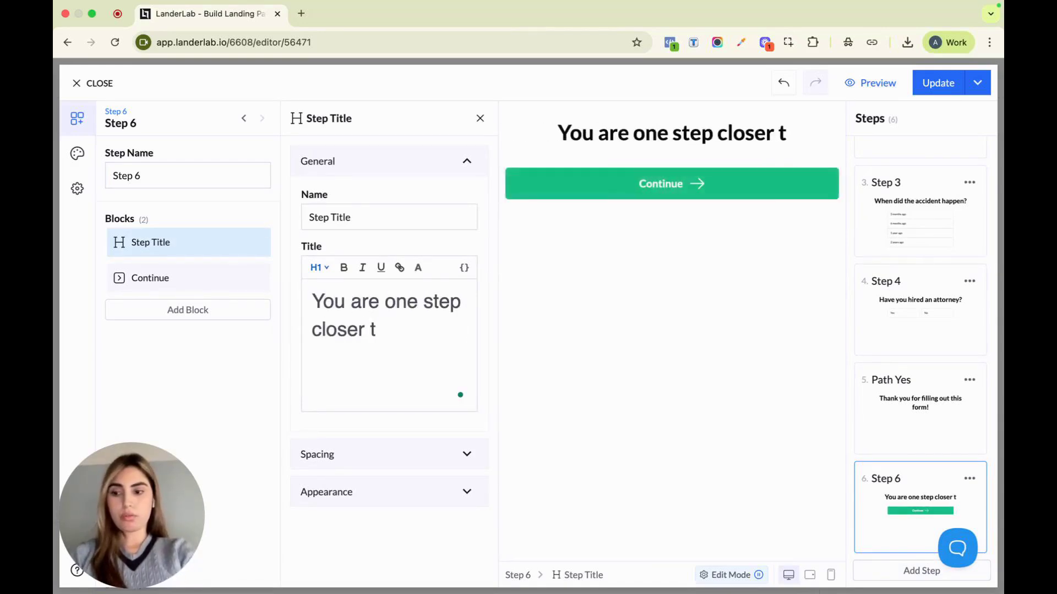
pyautogui.press('BackSpace')
pyautogui.write('from')
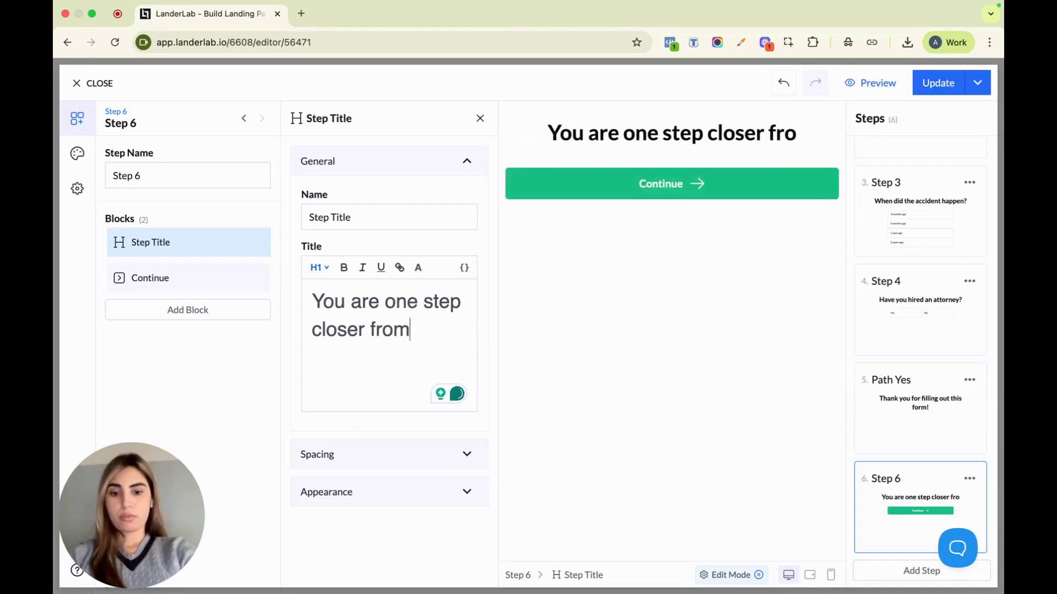
pyautogui.write(' your free ')
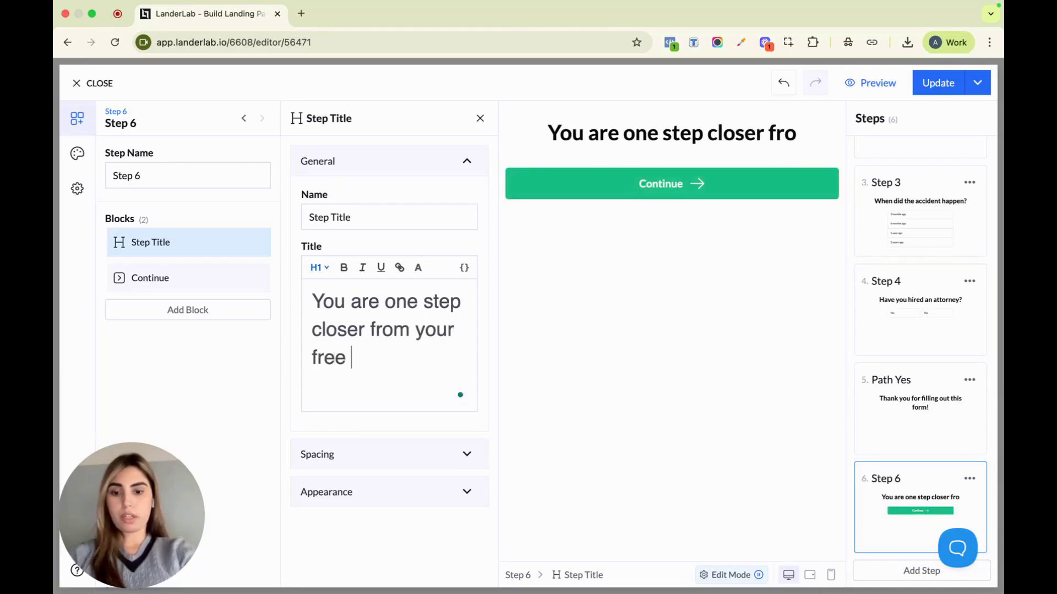
pyautogui.write('case rev')
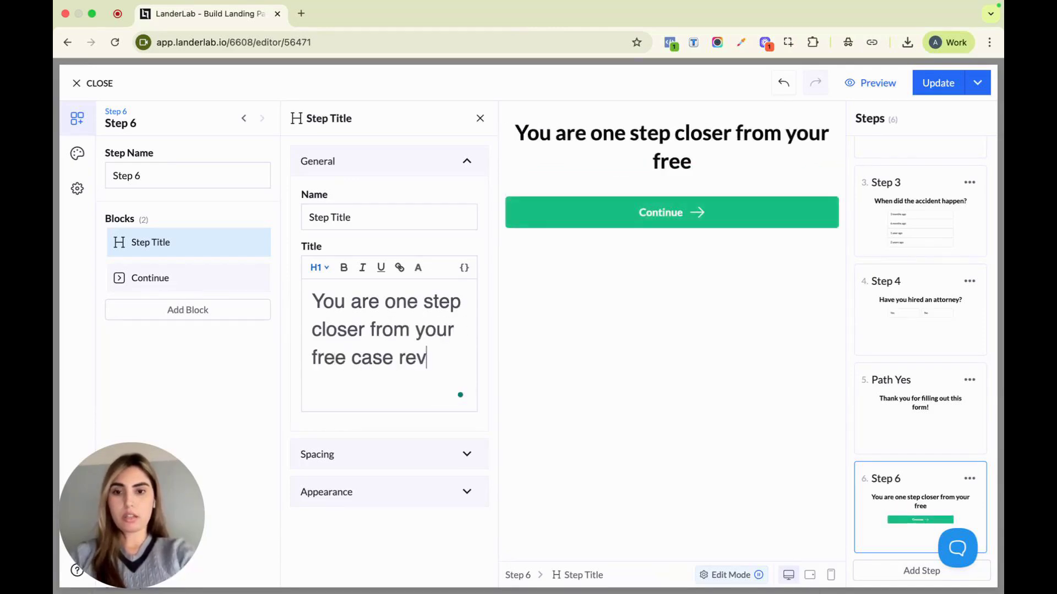
pyautogui.write('iew...')
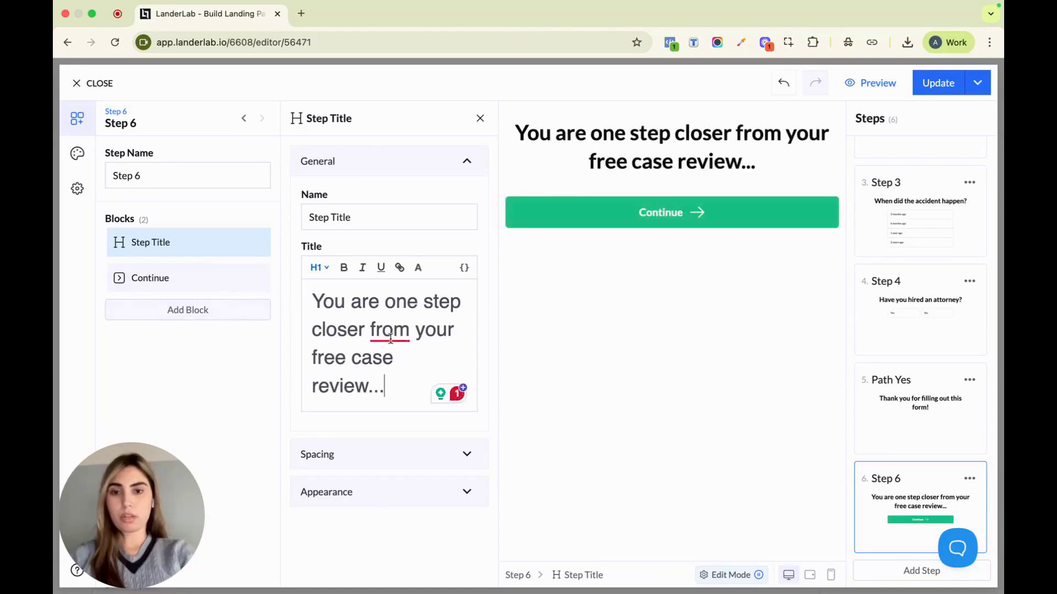
pyautogui.moveTo(390, 333)
pyautogui.click(379, 372)
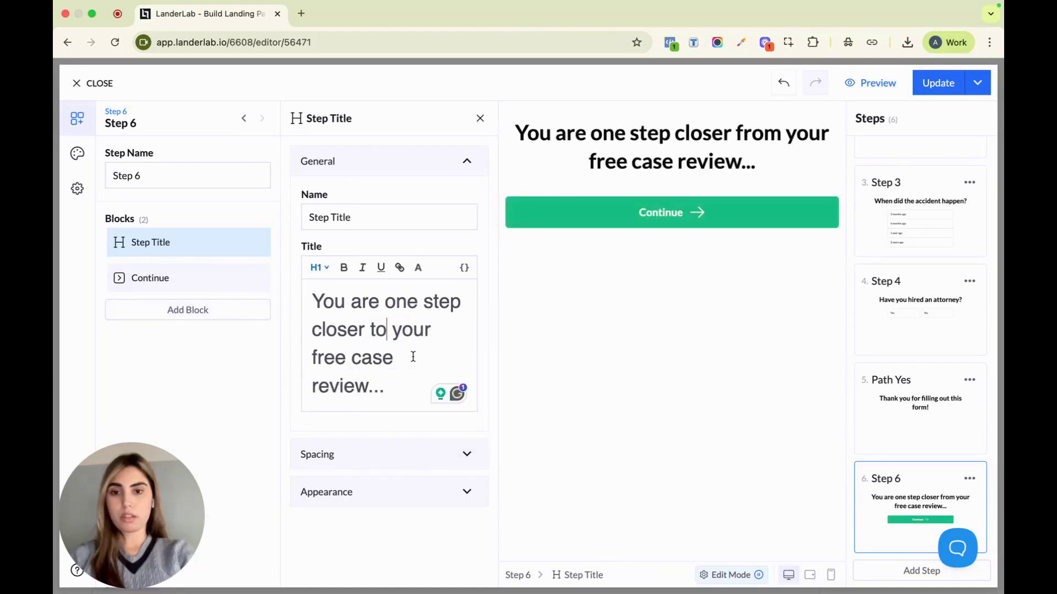
# Replace Step 6's Continue block with the predefined First Name and Last Name fields
pyautogui.click(253, 278)
pyautogui.click(231, 371)
pyautogui.click(219, 274)
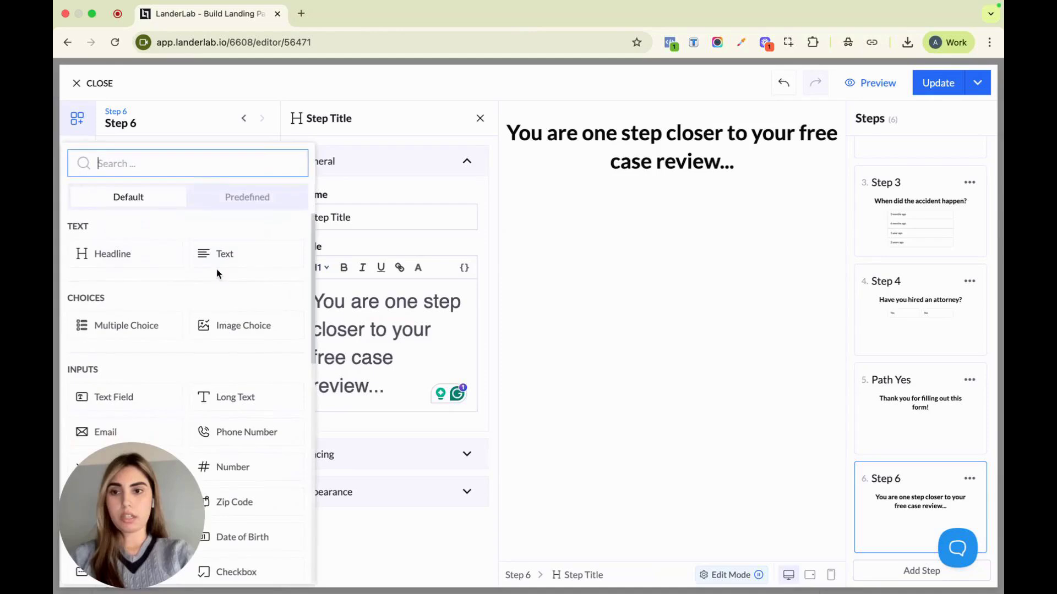
pyautogui.click(230, 205)
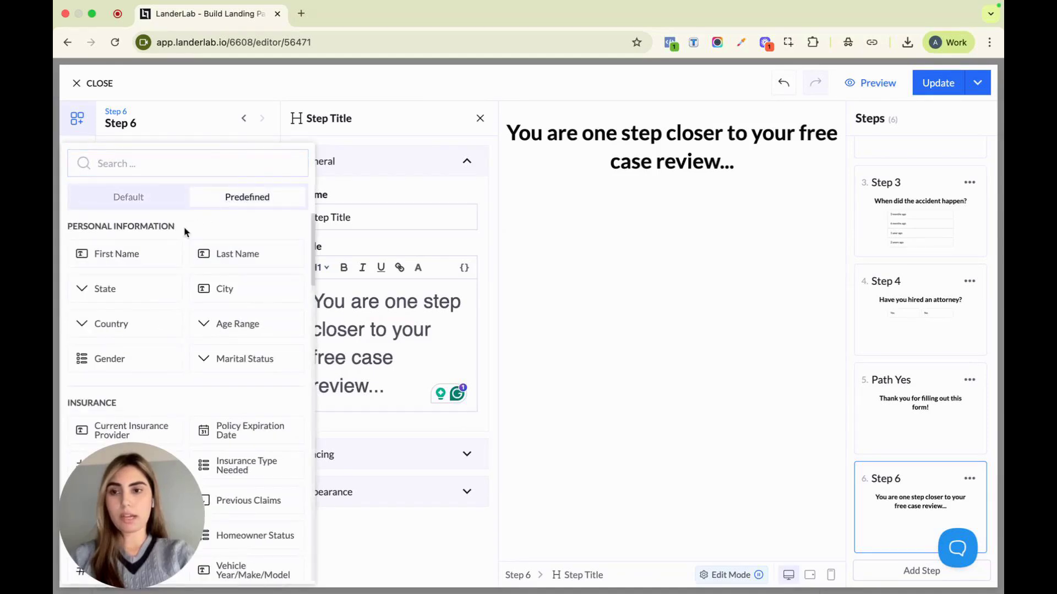
pyautogui.click(123, 261)
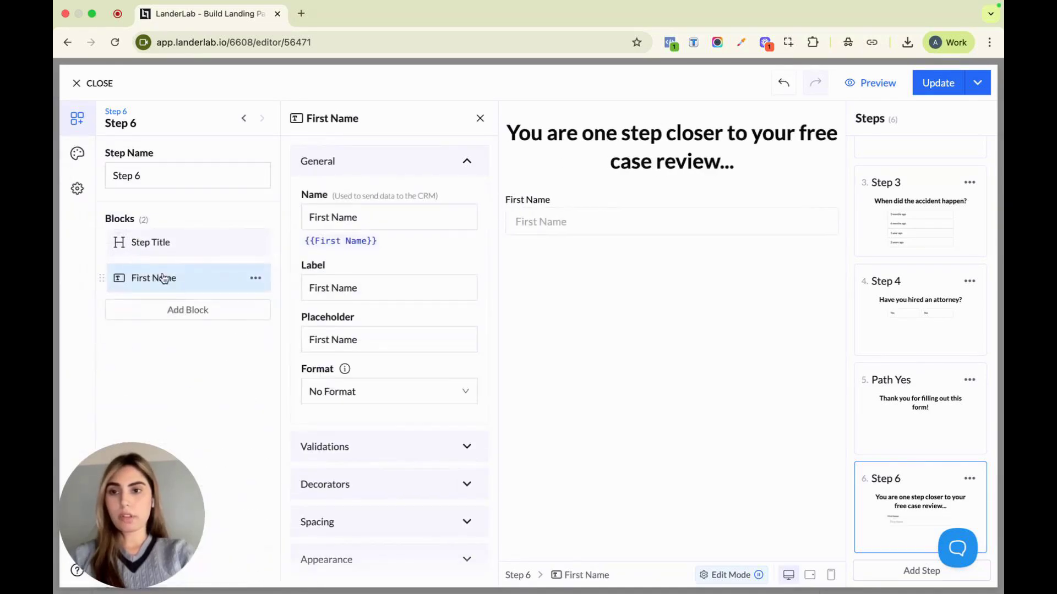
pyautogui.click(186, 306)
pyautogui.click(257, 210)
pyautogui.click(234, 257)
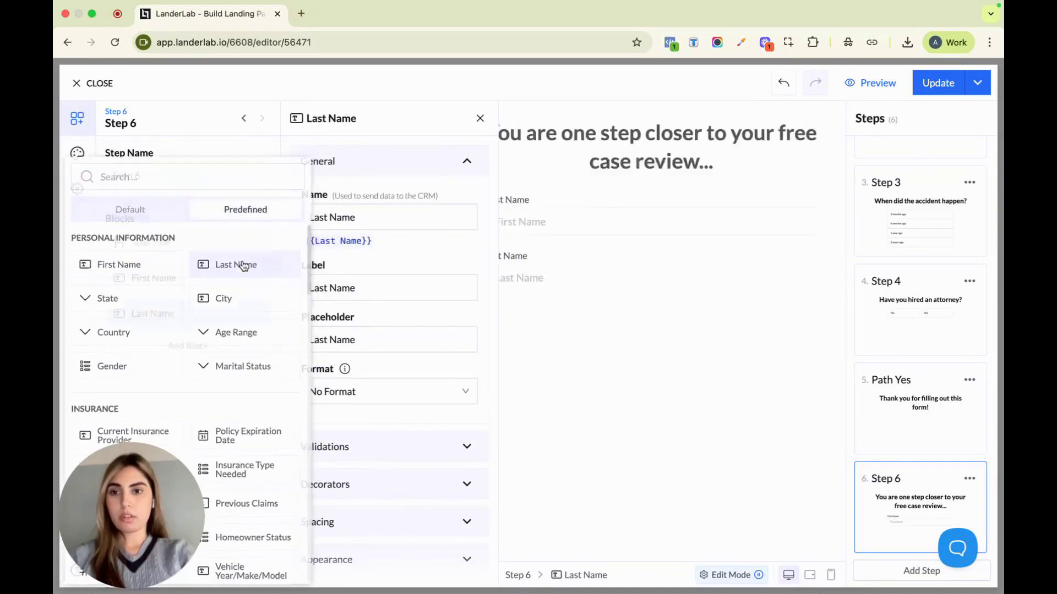
# Add an Email block and a Phone Number block below the Last Name field in Step 6
pyautogui.click(209, 345)
pyautogui.write('a')
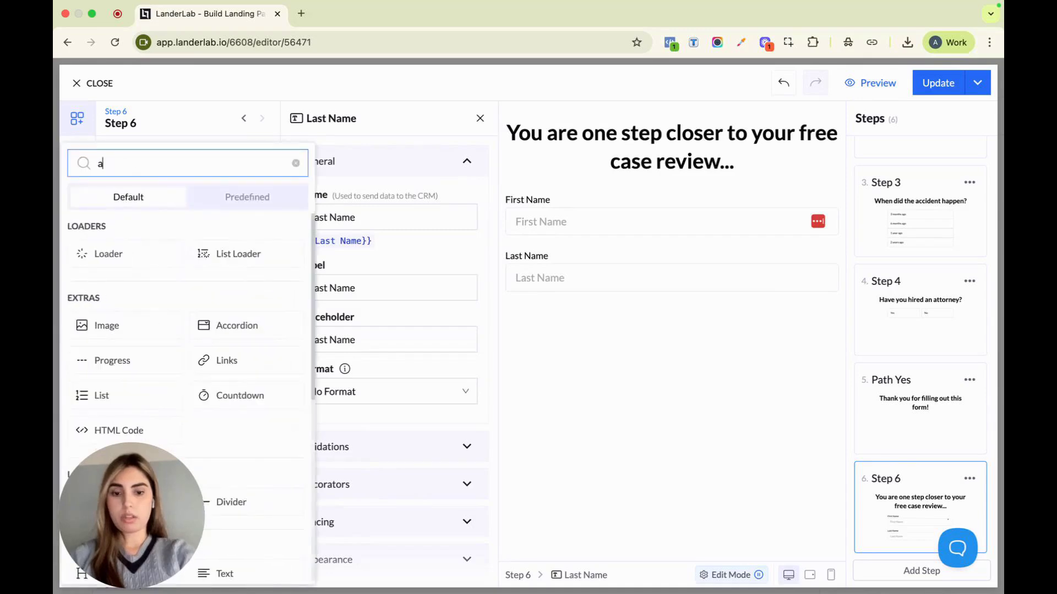
pyautogui.press('BackSpace')
pyautogui.write('em')
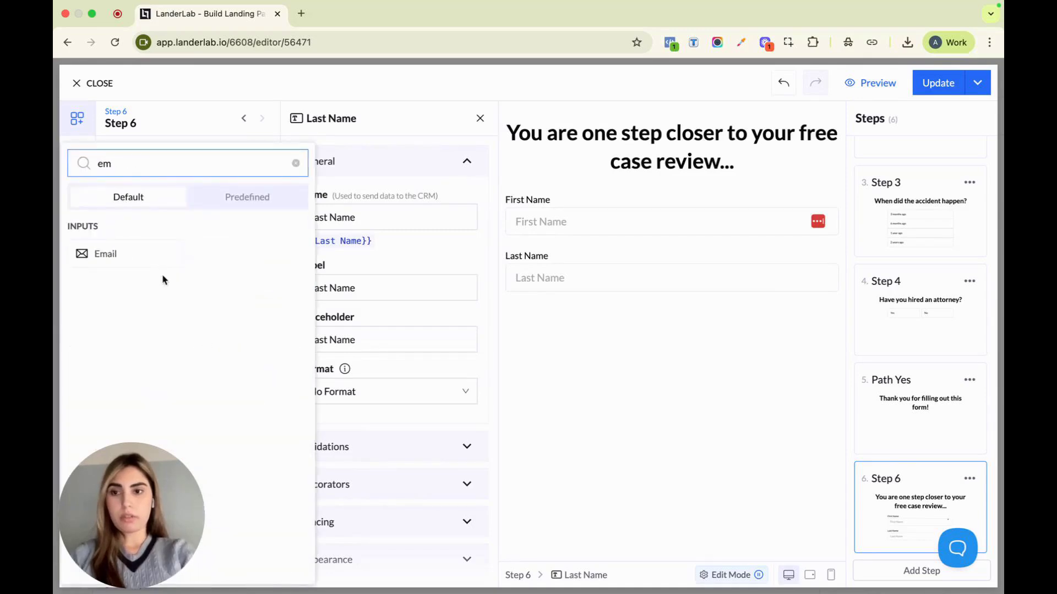
pyautogui.click(163, 260)
pyautogui.click(182, 380)
pyautogui.write('pho')
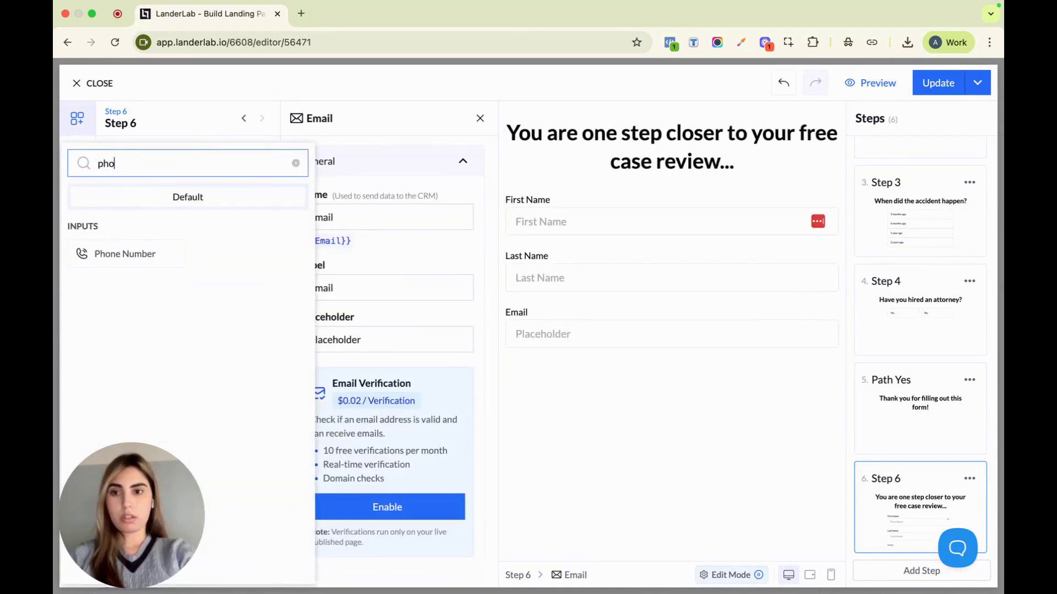
pyautogui.click(132, 252)
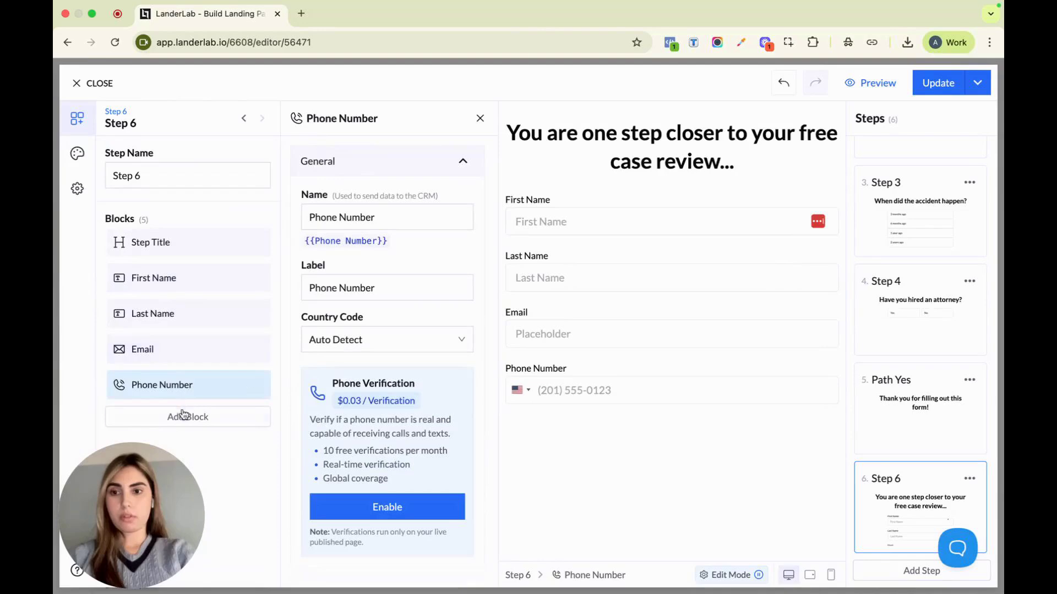
# Add a Zip Code block below the Phone Number field in Step 6
pyautogui.click(184, 415)
pyautogui.write('zi')
pyautogui.click(118, 254)
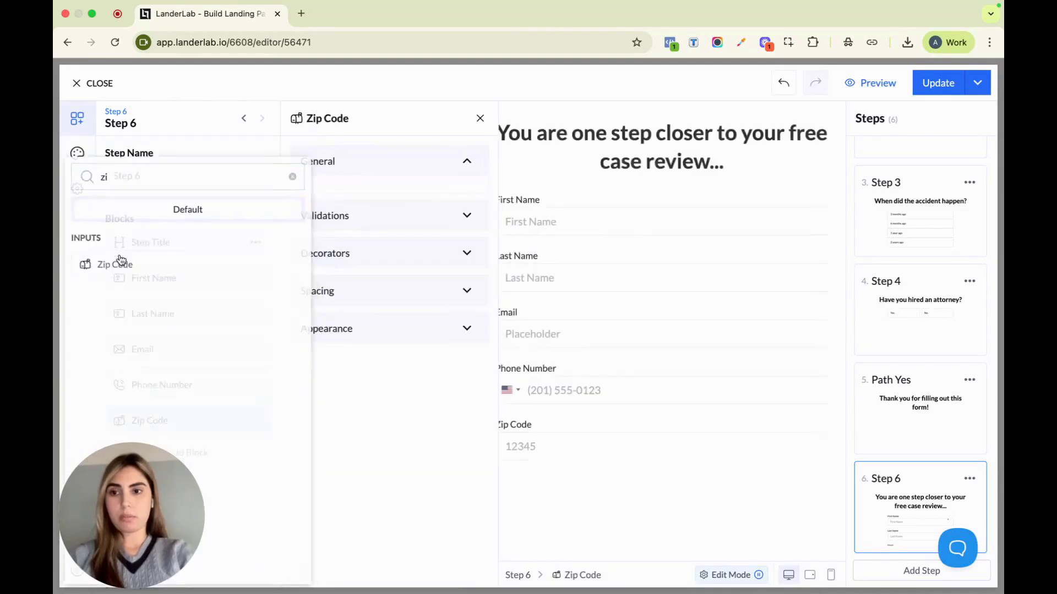
# Set the Email block's placeholder to "Enter email"
pyautogui.click(183, 357)
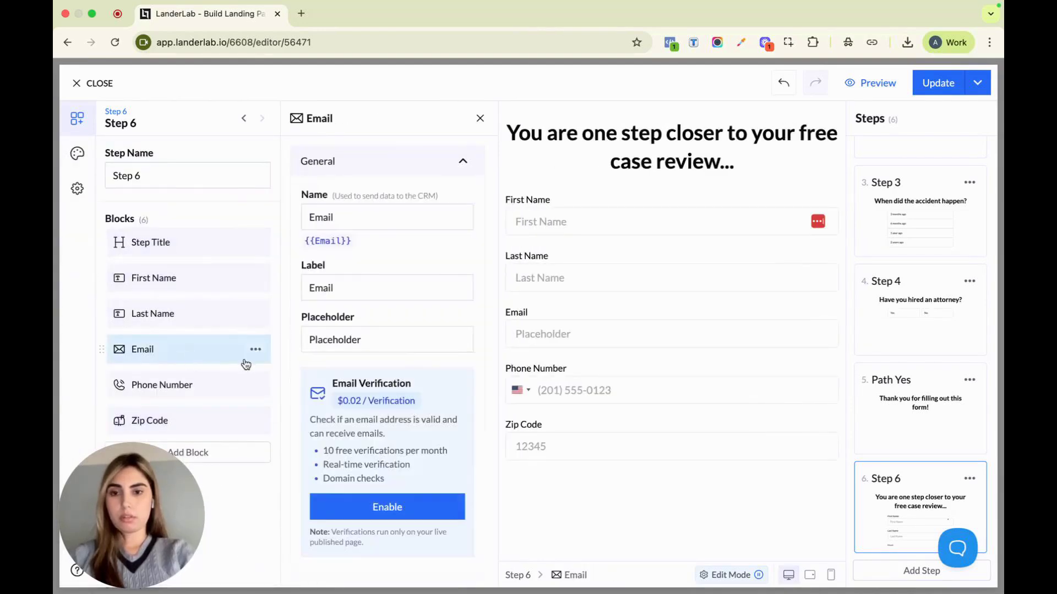
pyautogui.click(380, 337)
pyautogui.doubleClick(382, 341)
pyautogui.write('Enter email')
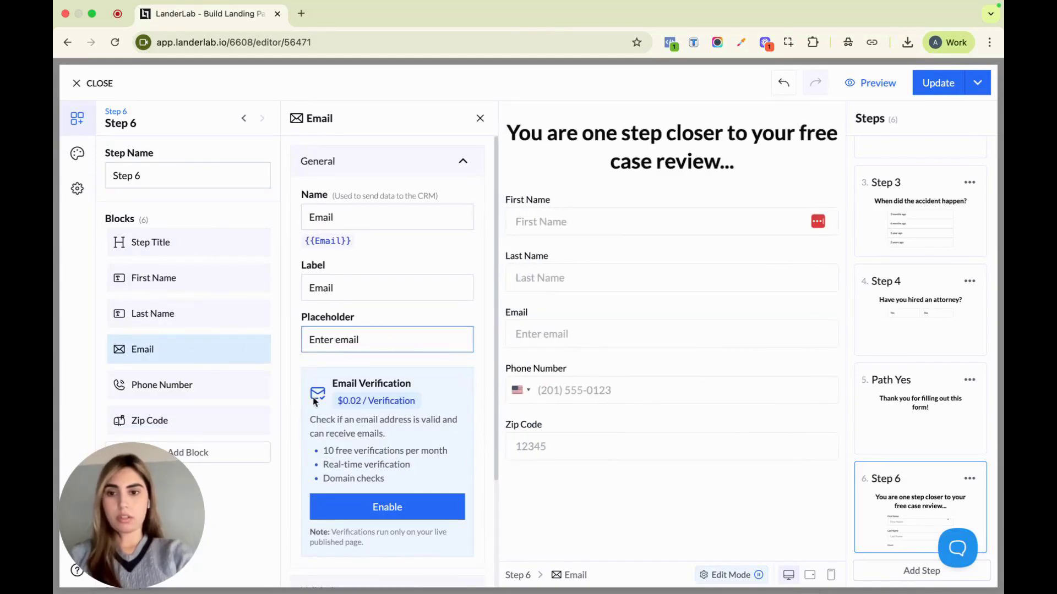
# Add a Submit block at the end of the Step 6 contact form
pyautogui.click(237, 450)
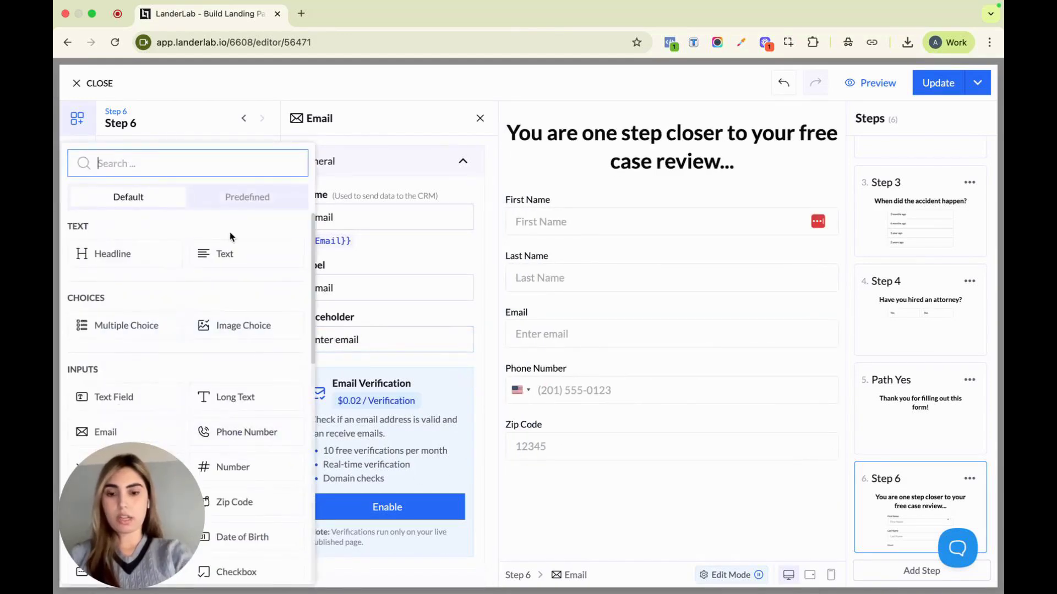
pyautogui.write('sub')
pyautogui.click(124, 259)
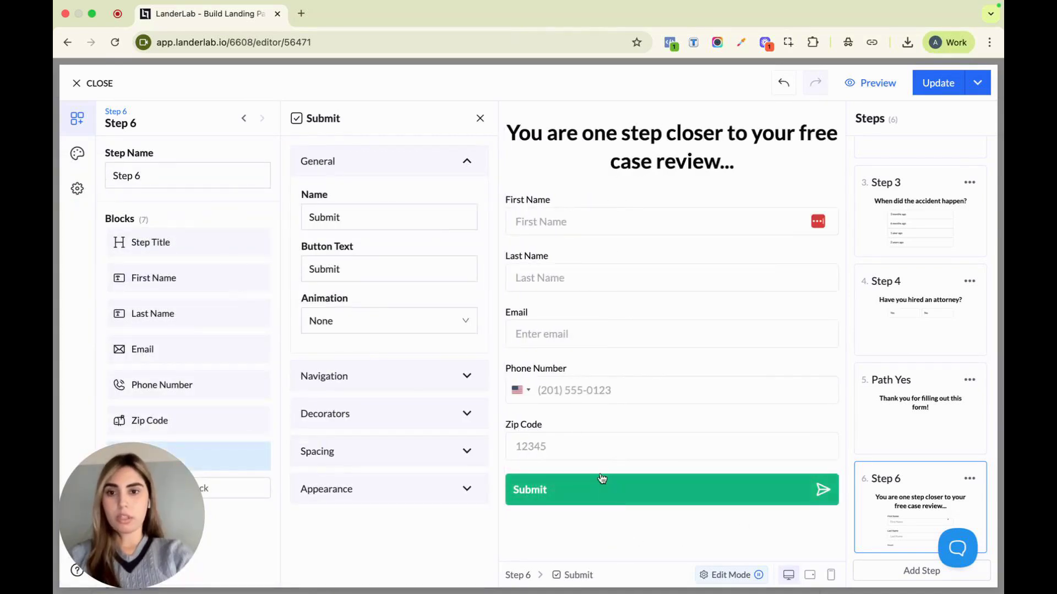
# Set the Submit block's next action after submit to Next Step and rename Step 6 "Path No"
pyautogui.click(416, 376)
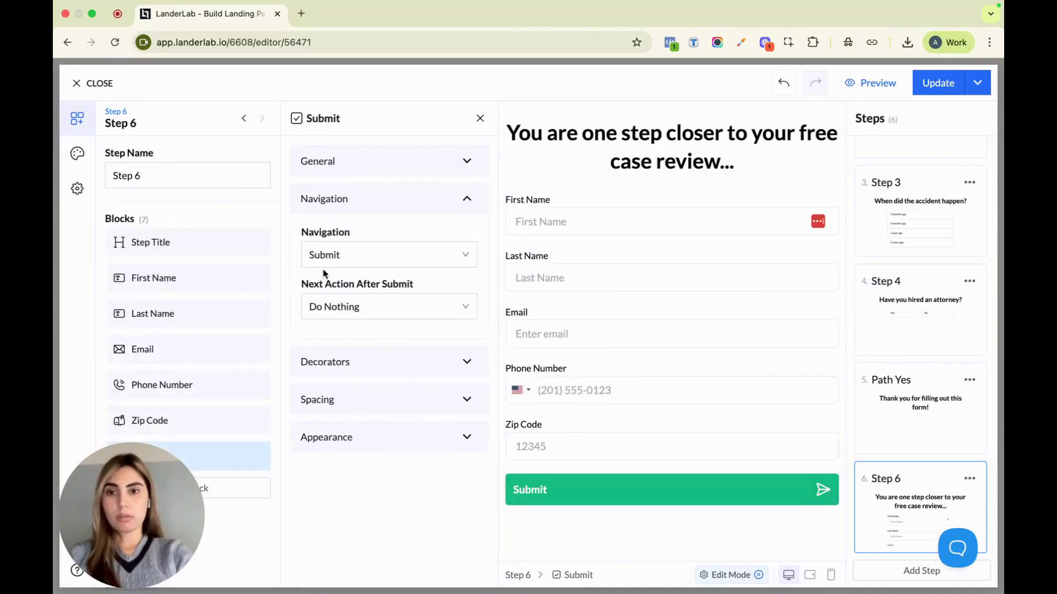
pyautogui.click(348, 306)
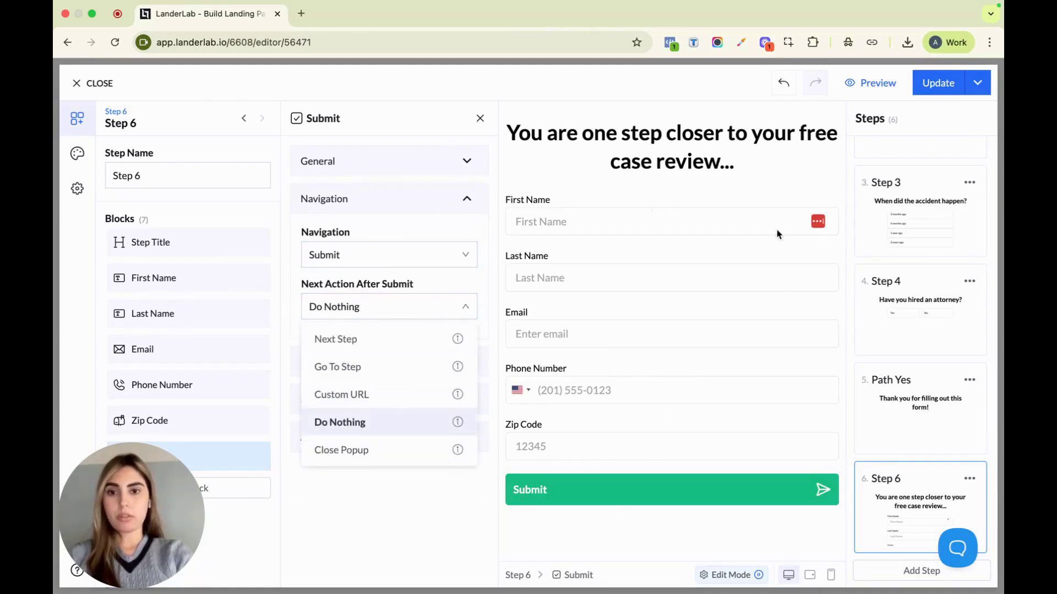
pyautogui.click(370, 338)
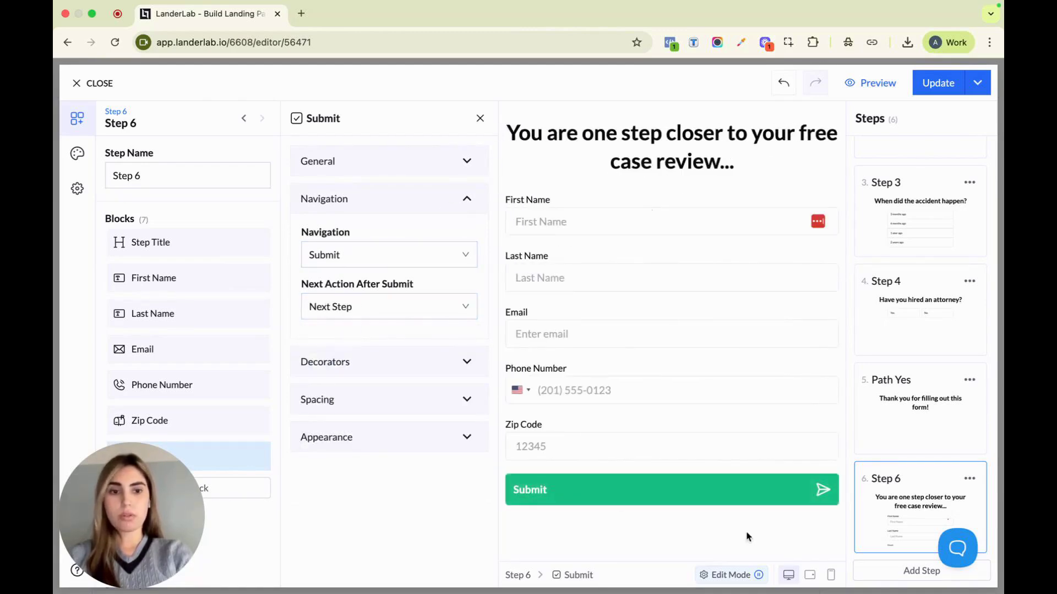
pyautogui.tripleClick(191, 178)
pyautogui.write('Path No')
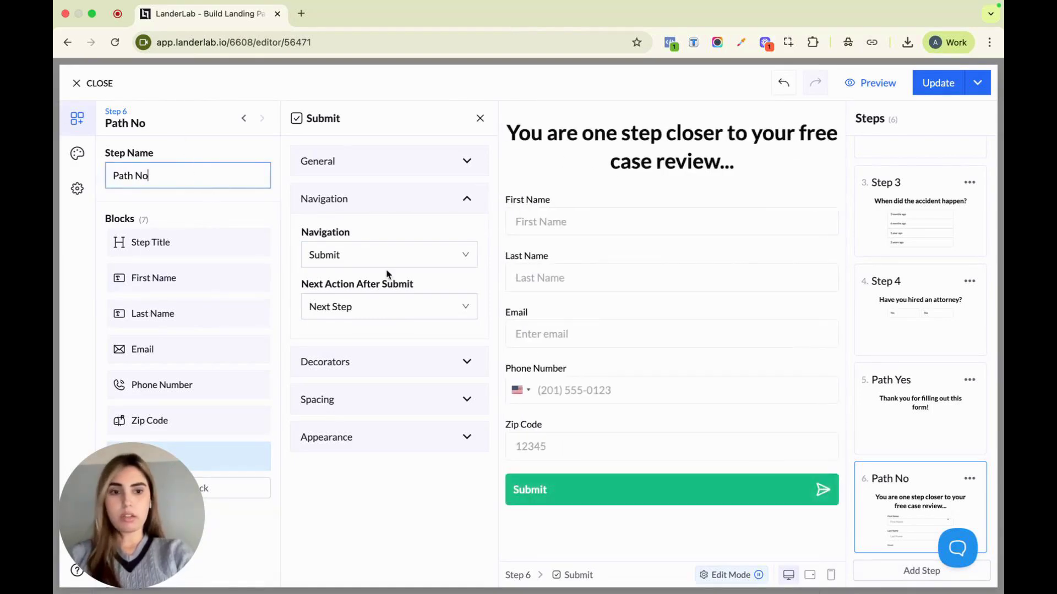
# Add a seventh step to the funnel and set its title to "Thank You!"
pyautogui.click(920, 571)
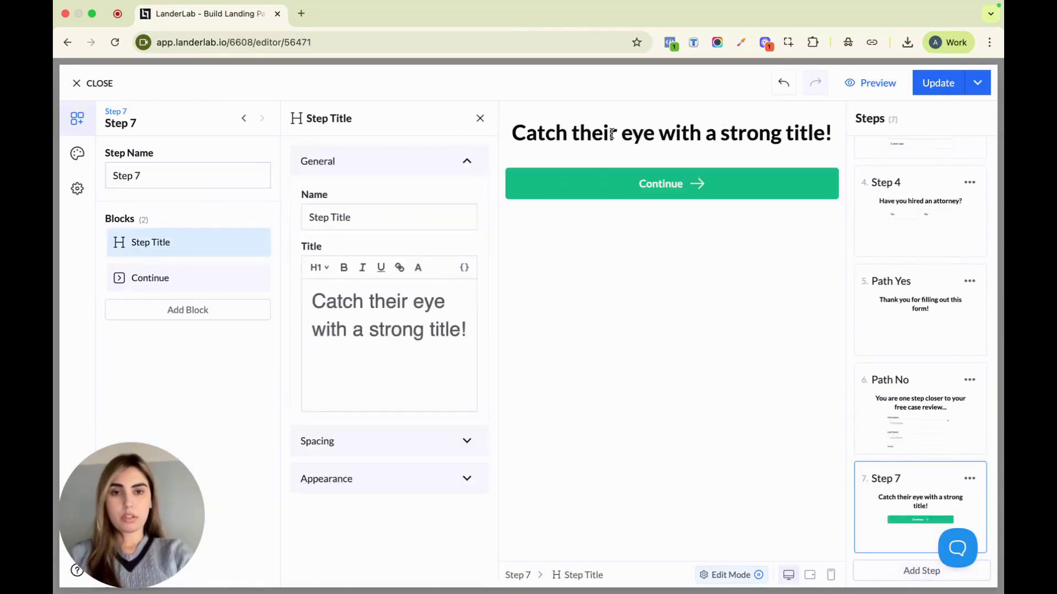
pyautogui.tripleClick(424, 312)
pyautogui.write('Th')
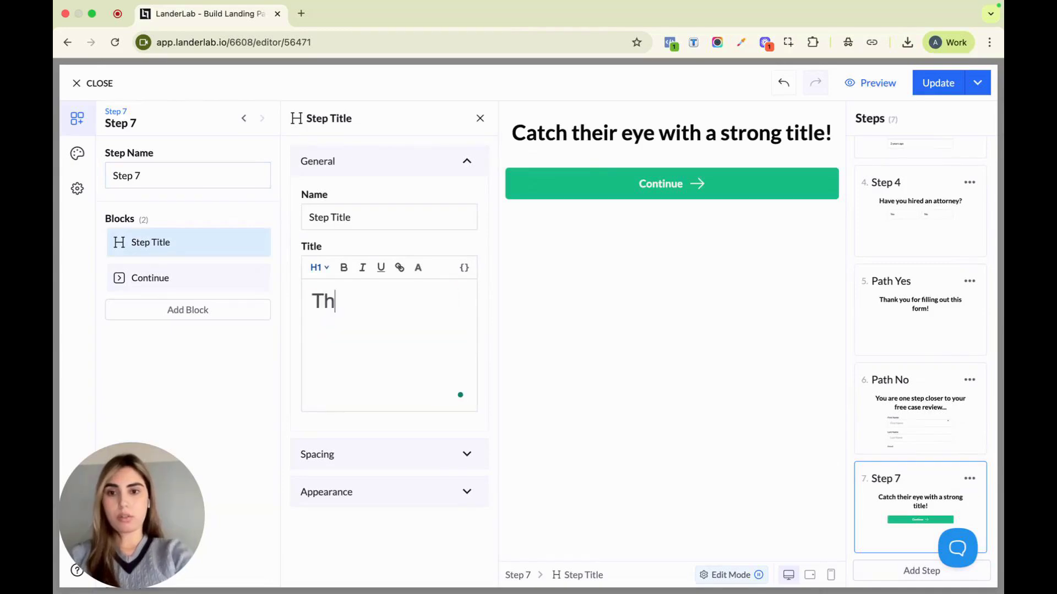
pyautogui.write('ank You!')
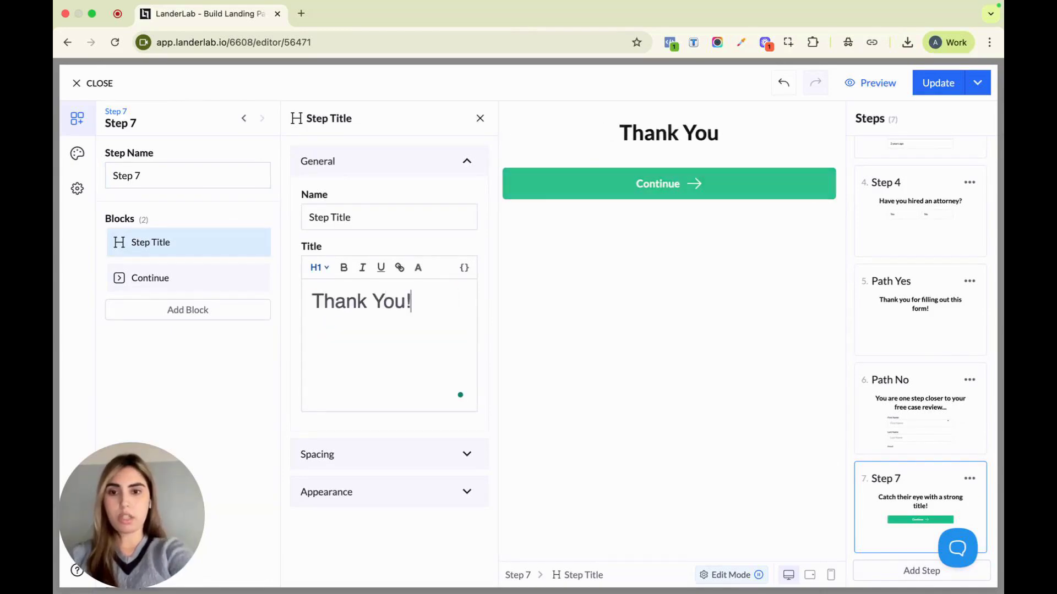
# Remove the Continue block from Step 7 and add a Loader block in its place
pyautogui.click(257, 279)
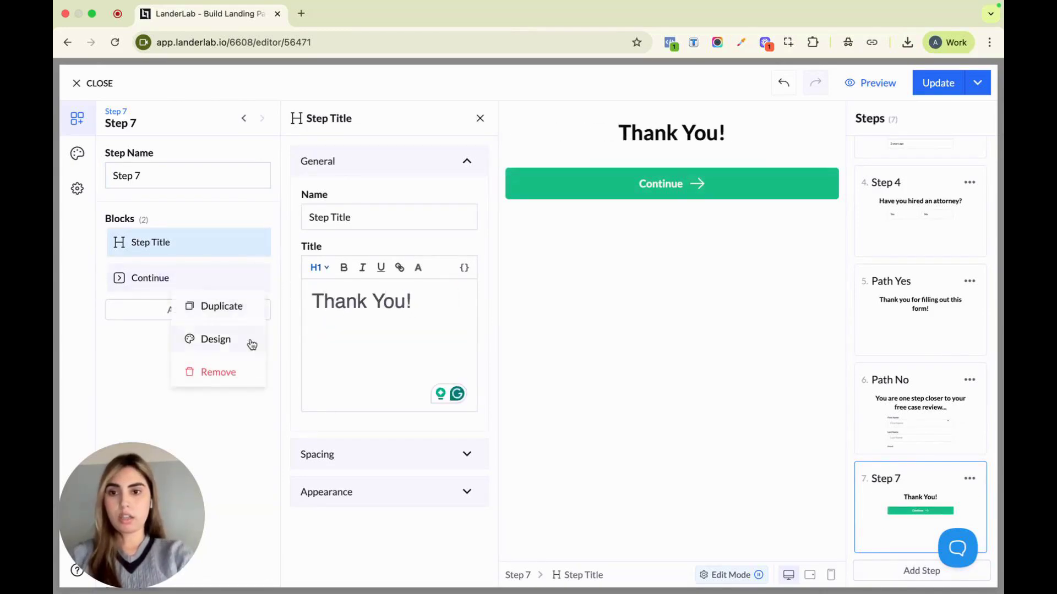
pyautogui.click(242, 372)
pyautogui.click(226, 278)
pyautogui.write('loa')
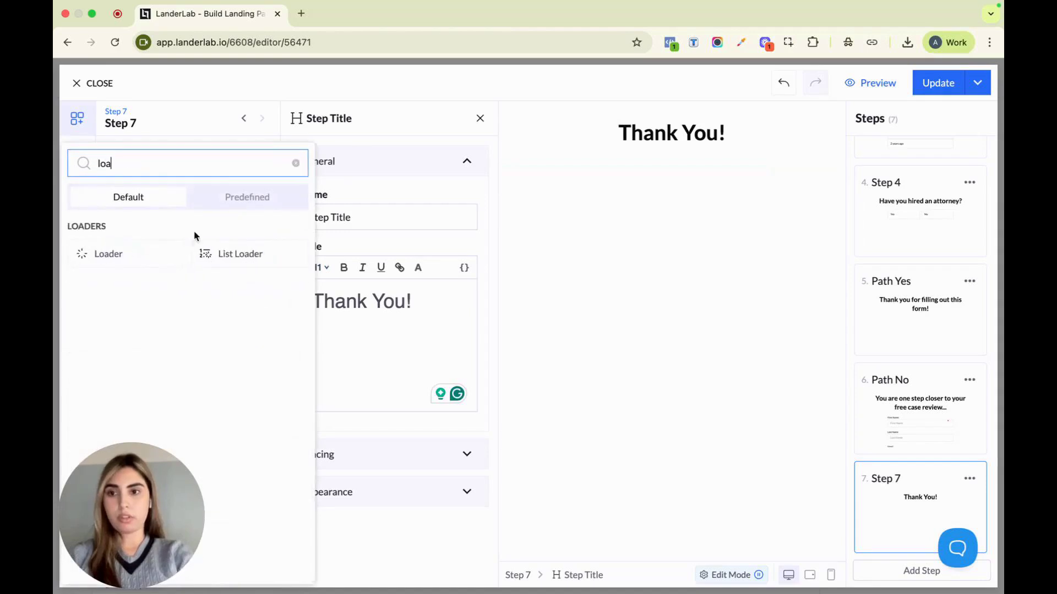
pyautogui.click(143, 251)
# Set the Loader block's duration to 1 second
pyautogui.click(362, 271)
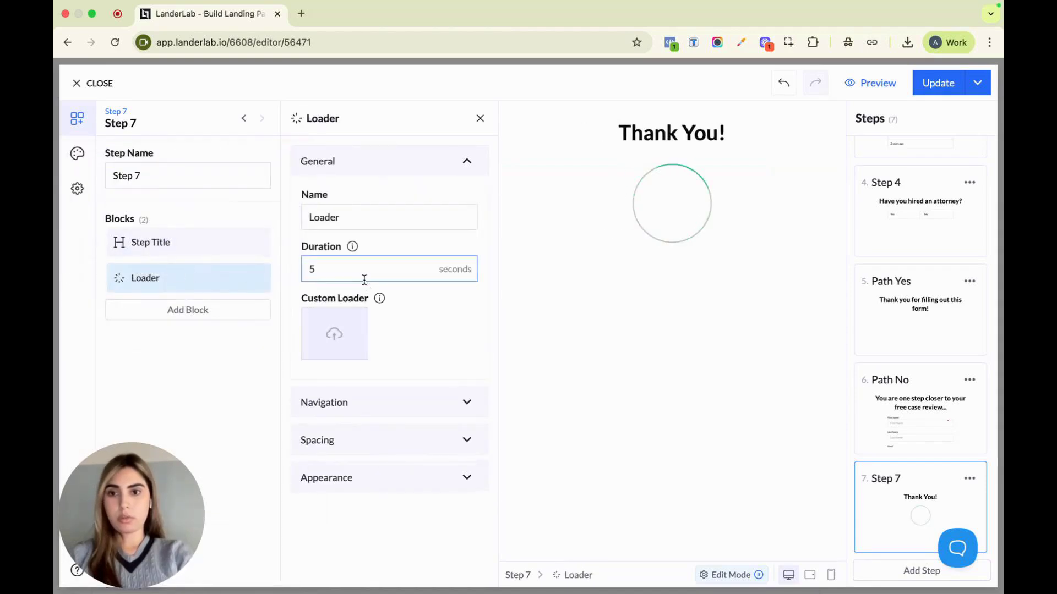
pyautogui.press('BackSpace')
pyautogui.write('1')
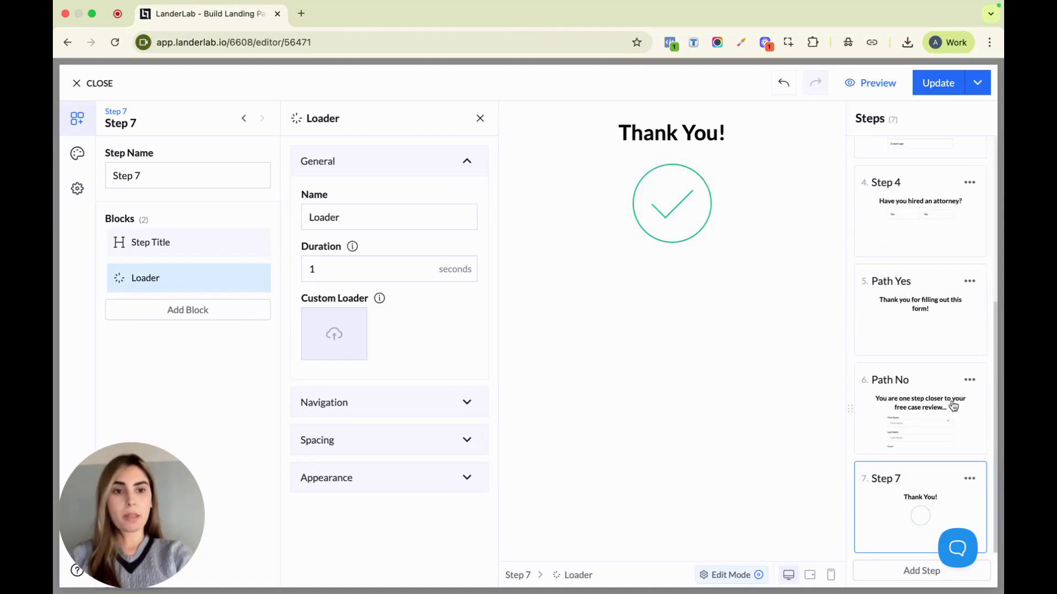
# Set Step 4's attorney block navigation to Conditional with Navigate on Option Click enabled
pyautogui.scroll(1, 951, 398)
pyautogui.scroll(-1, 952, 397)
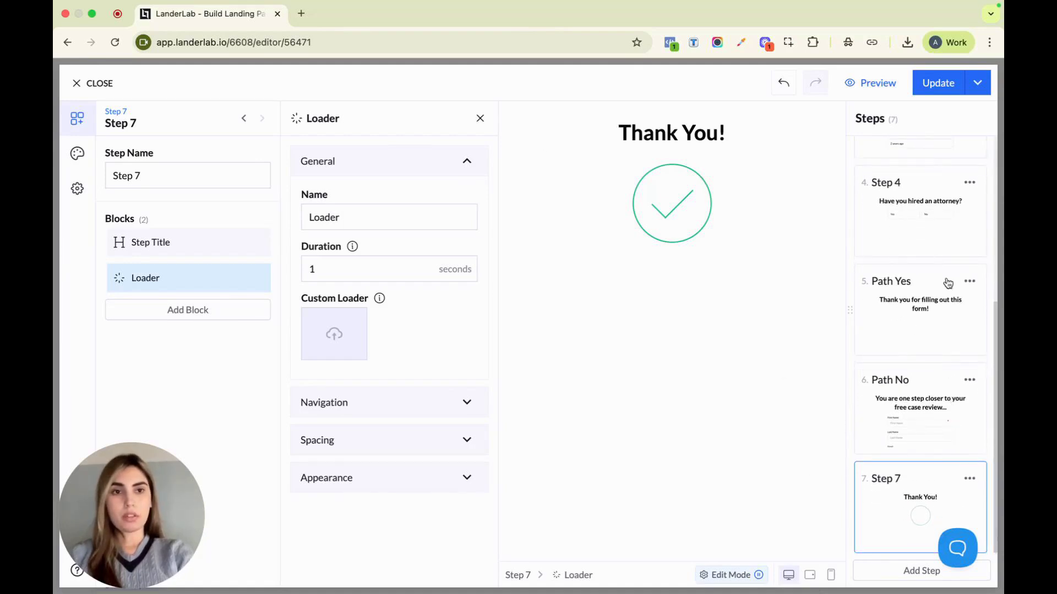
pyautogui.scroll(1, 933, 265)
pyautogui.click(934, 262)
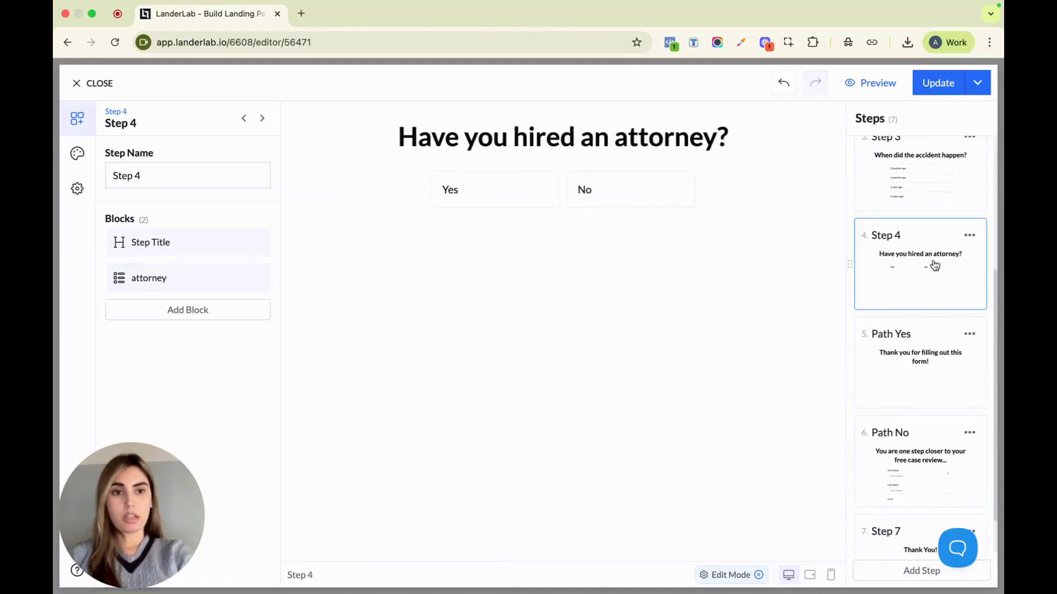
pyautogui.click(498, 198)
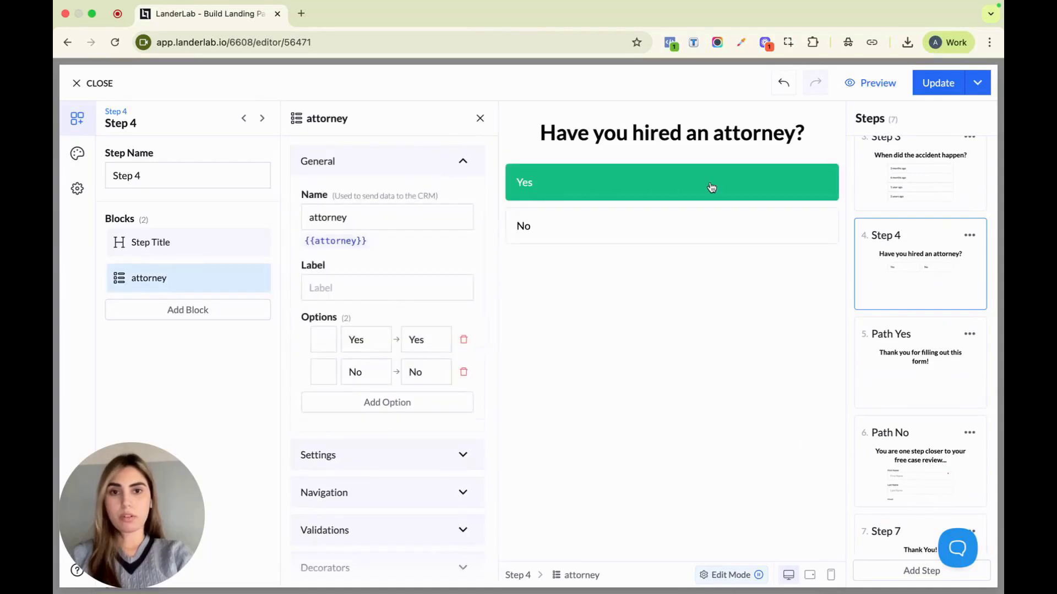
pyautogui.scroll(-2, 306, 455)
pyautogui.click(341, 414)
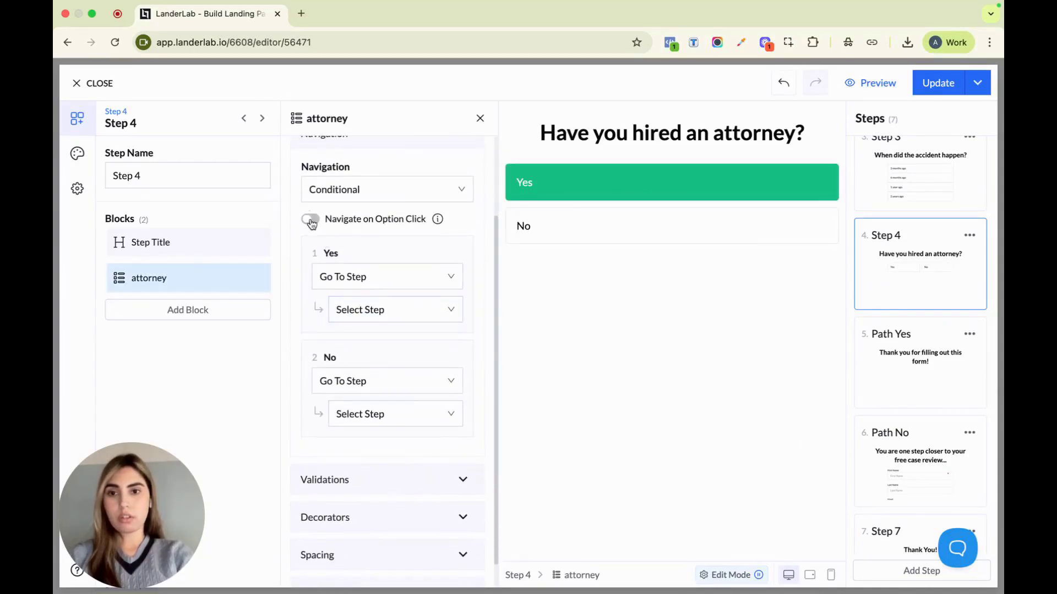
pyautogui.click(310, 218)
# Route the attorney block's Yes option to the Path Yes step and its No option to the Path No step
pyautogui.click(366, 317)
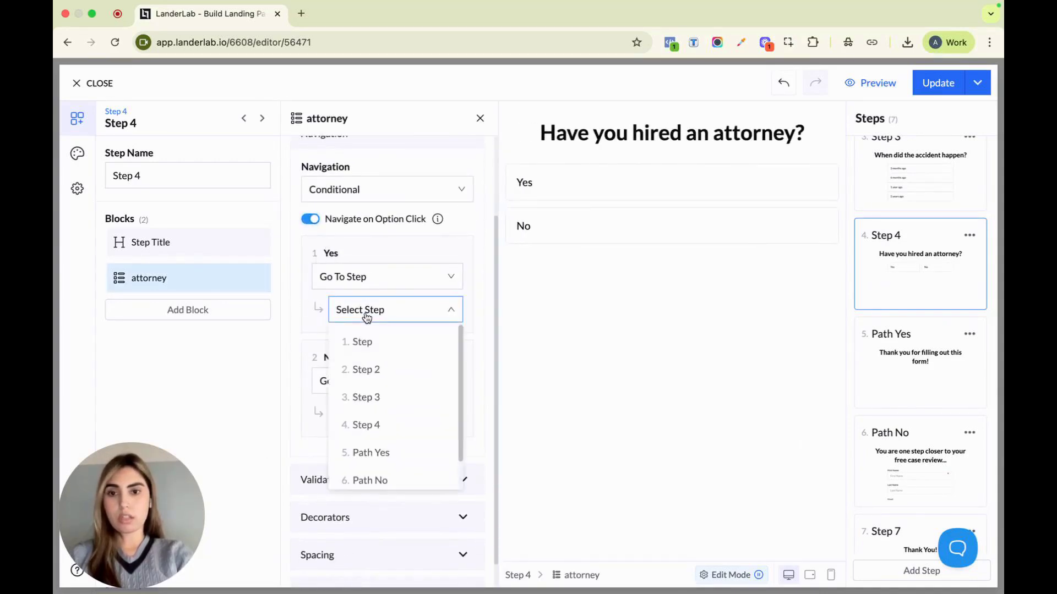
pyautogui.scroll(-1, 385, 424)
pyautogui.click(385, 430)
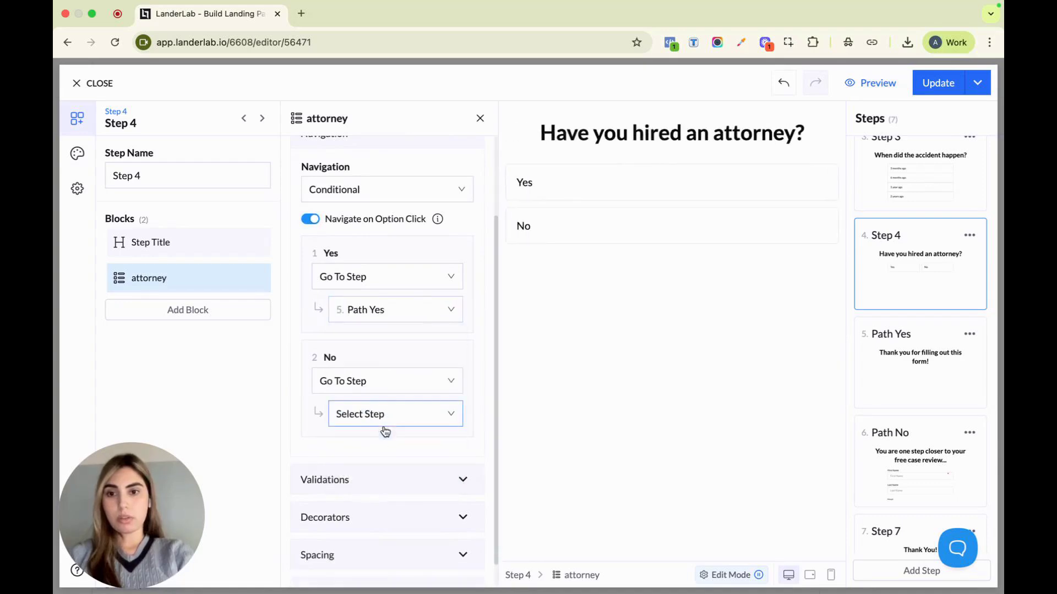
pyautogui.click(371, 429)
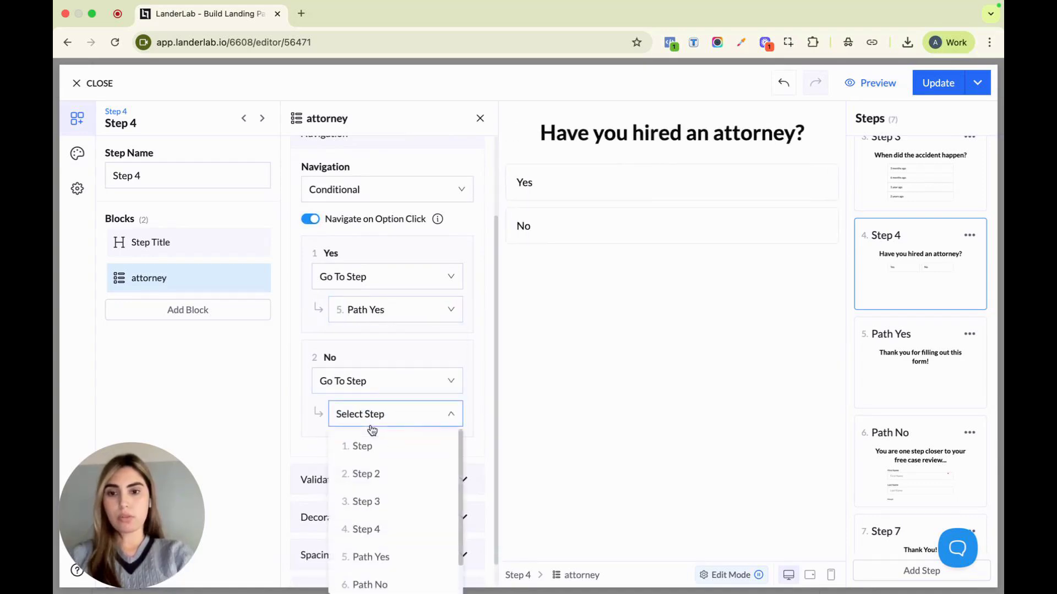
pyautogui.scroll(-1, 379, 495)
pyautogui.click(386, 552)
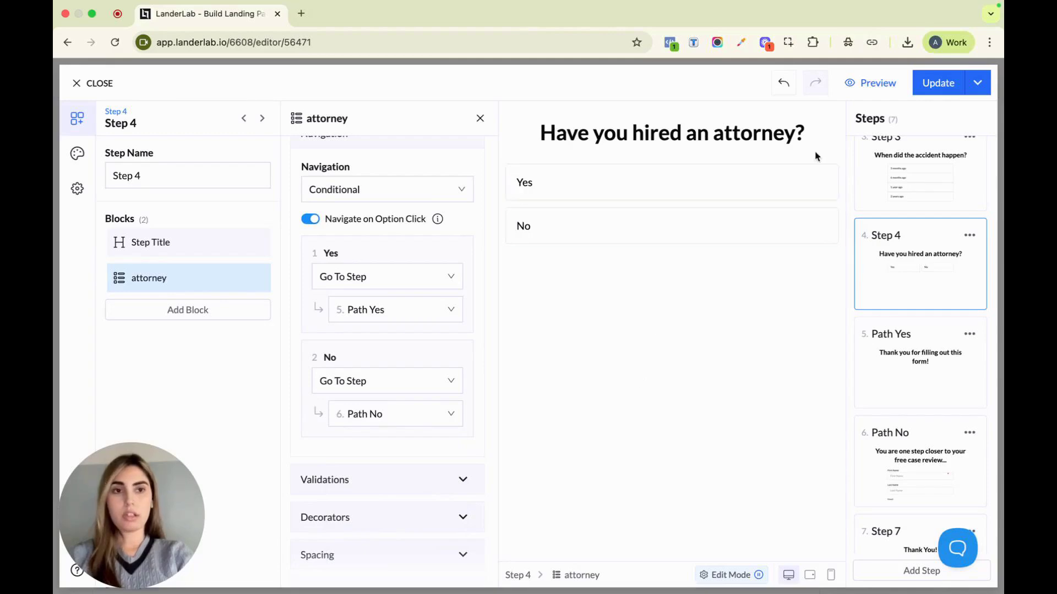
# Apply the funnel changes to the MVA Quiz Funnel page and open the page preview
pyautogui.click(925, 84)
pyautogui.scroll(-1, 629, 393)
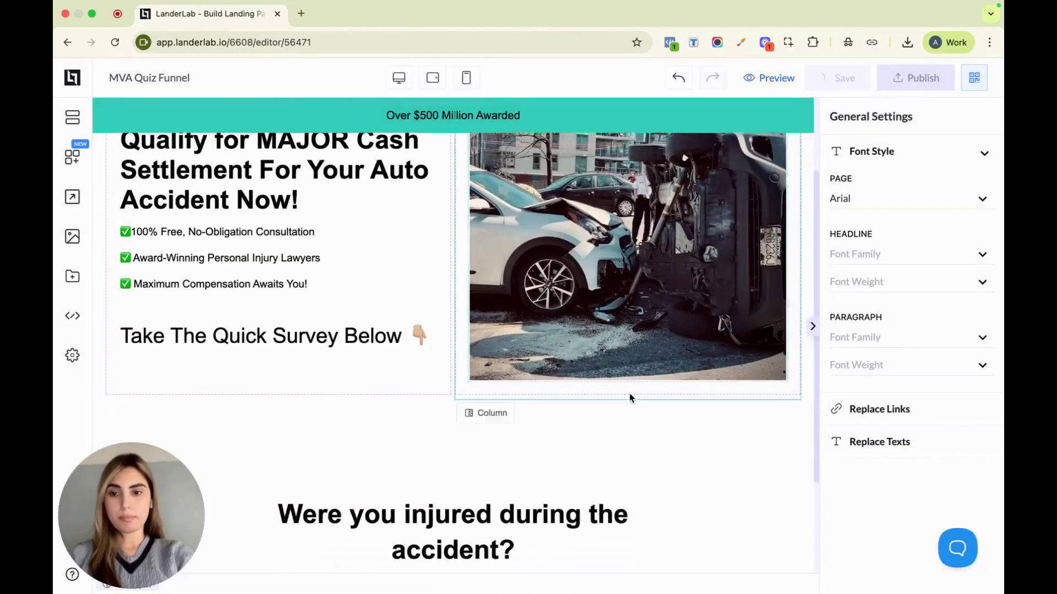
pyautogui.scroll(-3, 630, 396)
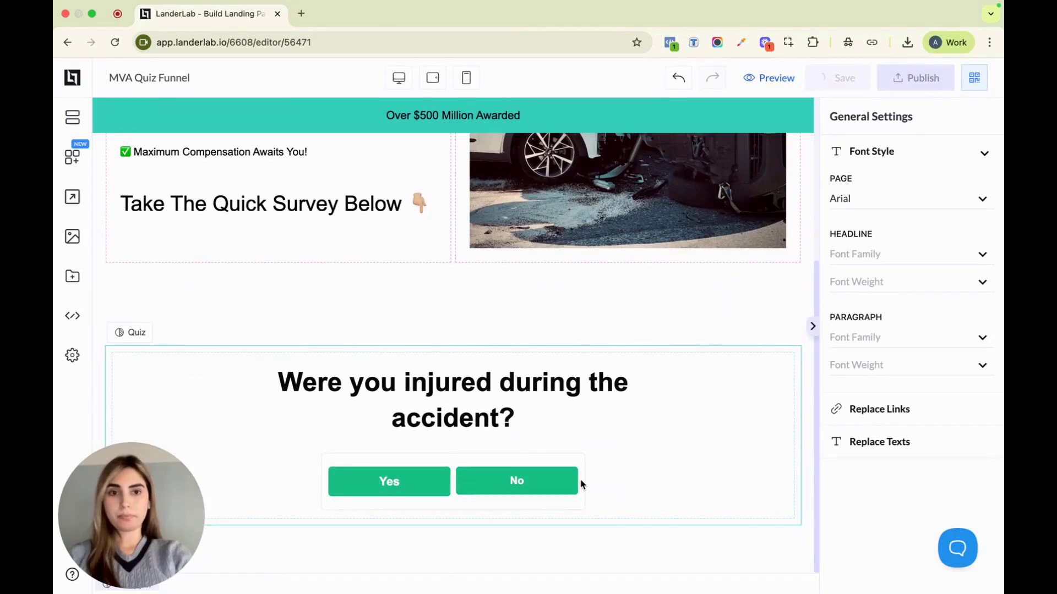
pyautogui.click(781, 80)
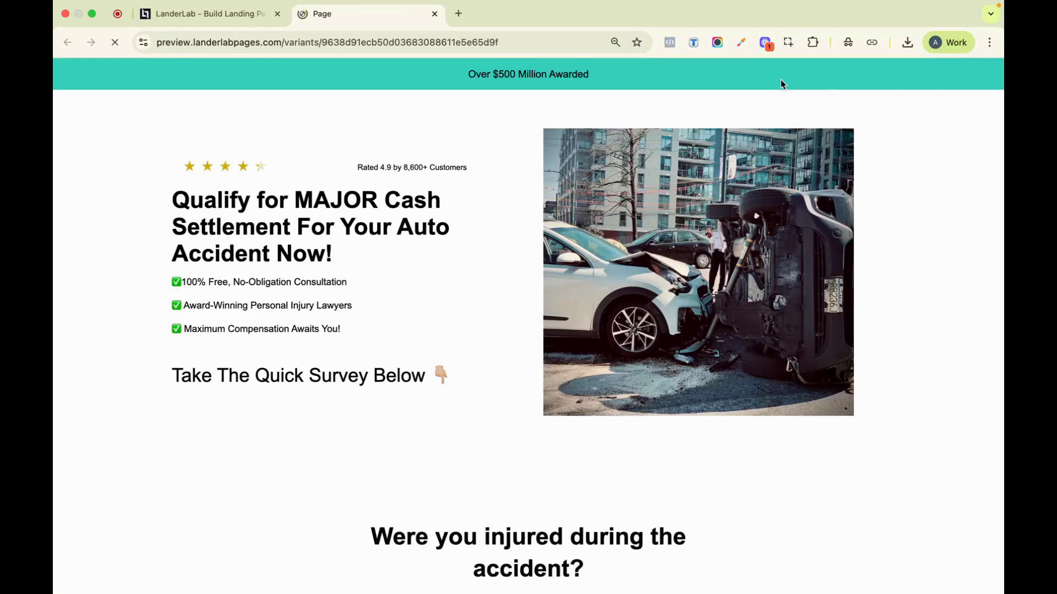
# Test the Path Yes route in the preview, answering Yes to injured, No to fault and Yes to having hired an attorney
pyautogui.scroll(-3, 703, 321)
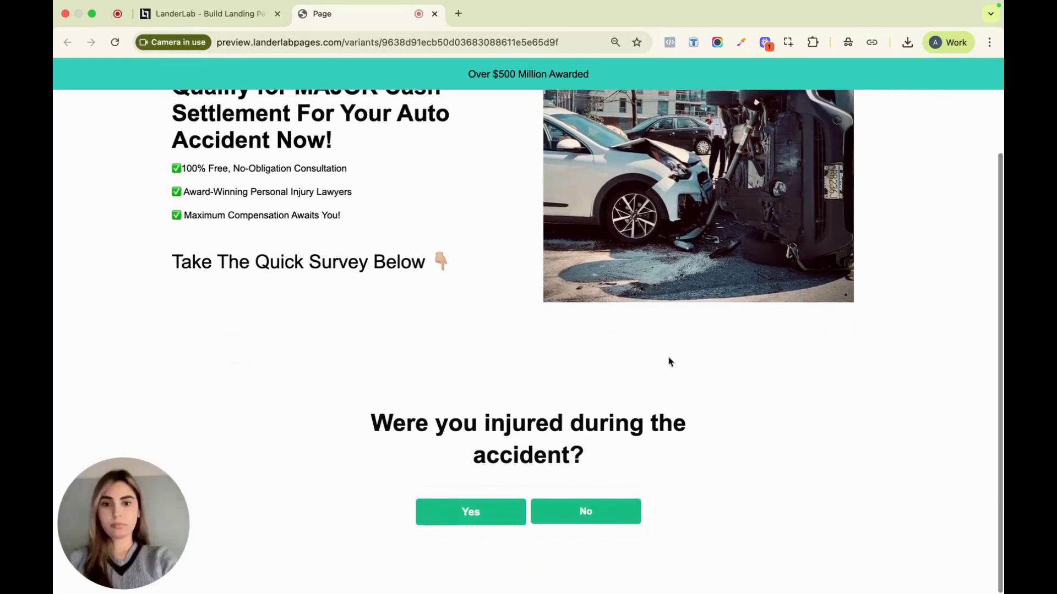
pyautogui.click(472, 516)
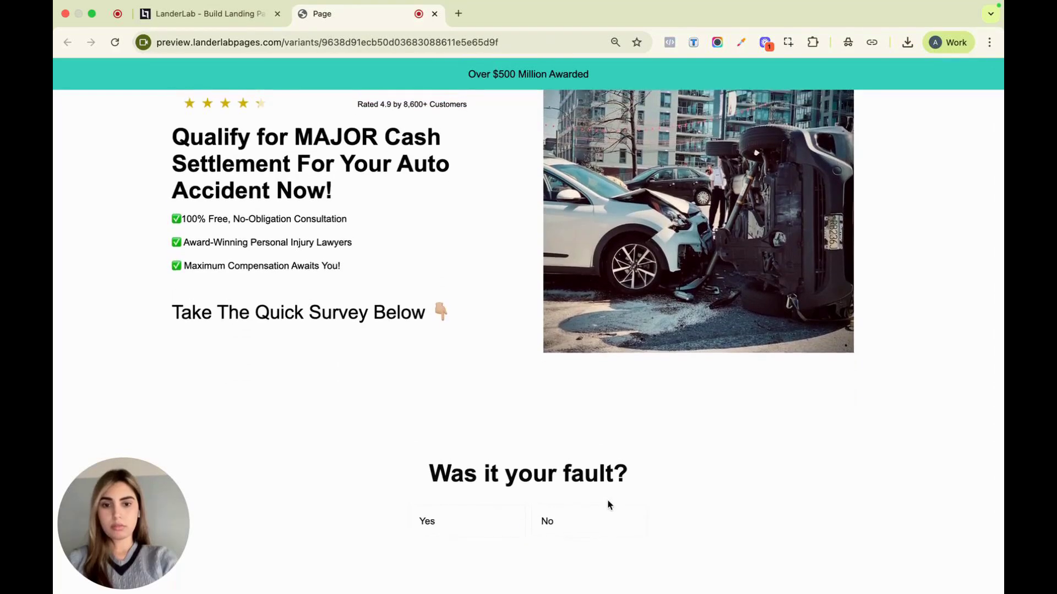
pyautogui.click(604, 520)
pyautogui.scroll(-2, 557, 495)
pyautogui.click(557, 464)
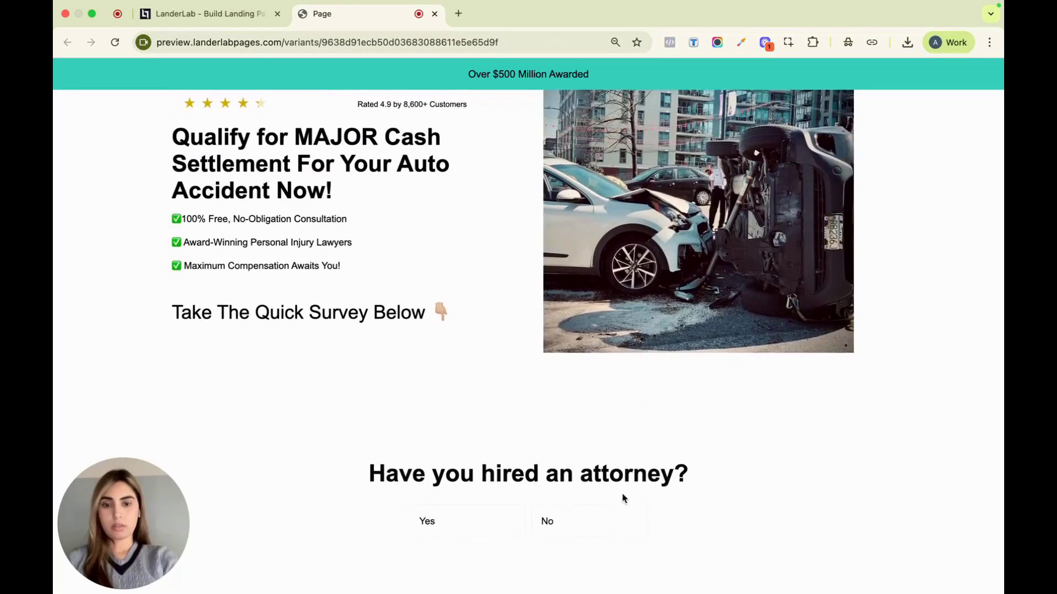
pyautogui.click(429, 522)
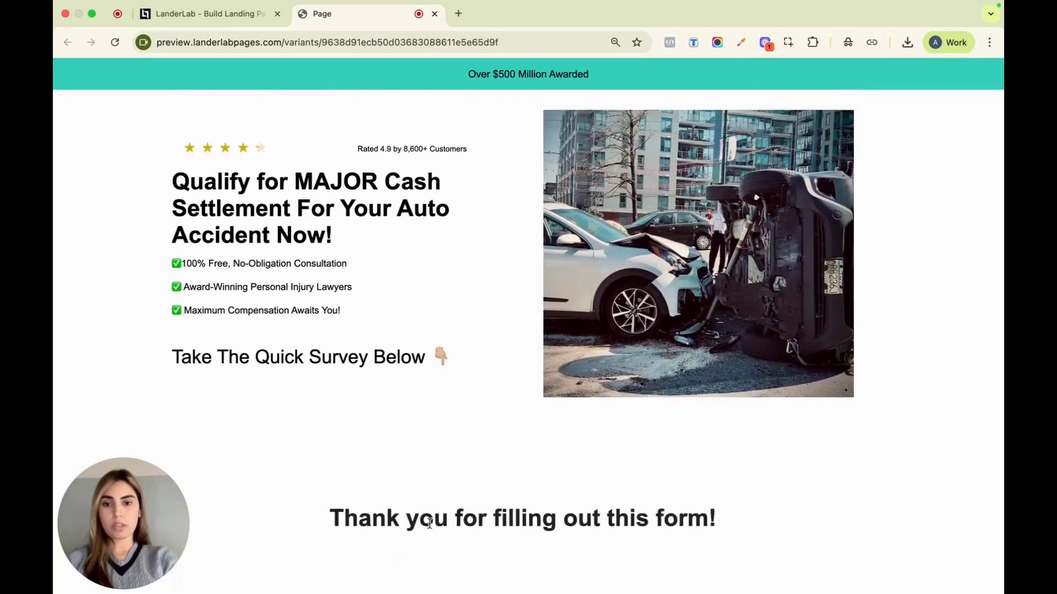
pyautogui.moveTo(336, 527); pyautogui.dragTo(662, 522)
pyautogui.click(662, 522)
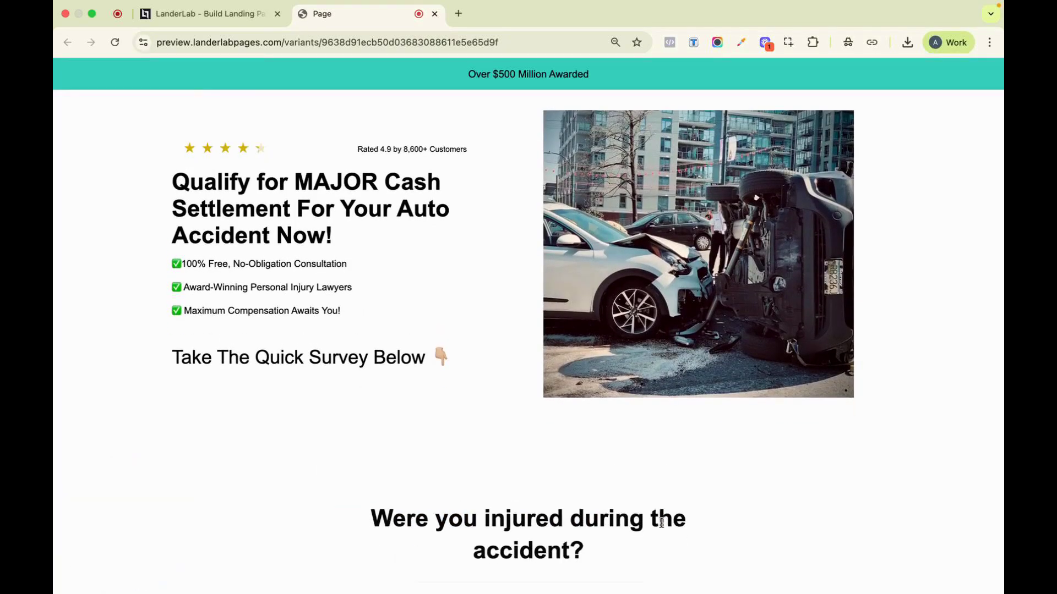
# Run through the preview quiz again from the first question, answering No to having hired an attorney to test the Path No route
pyautogui.scroll(-3, 661, 524)
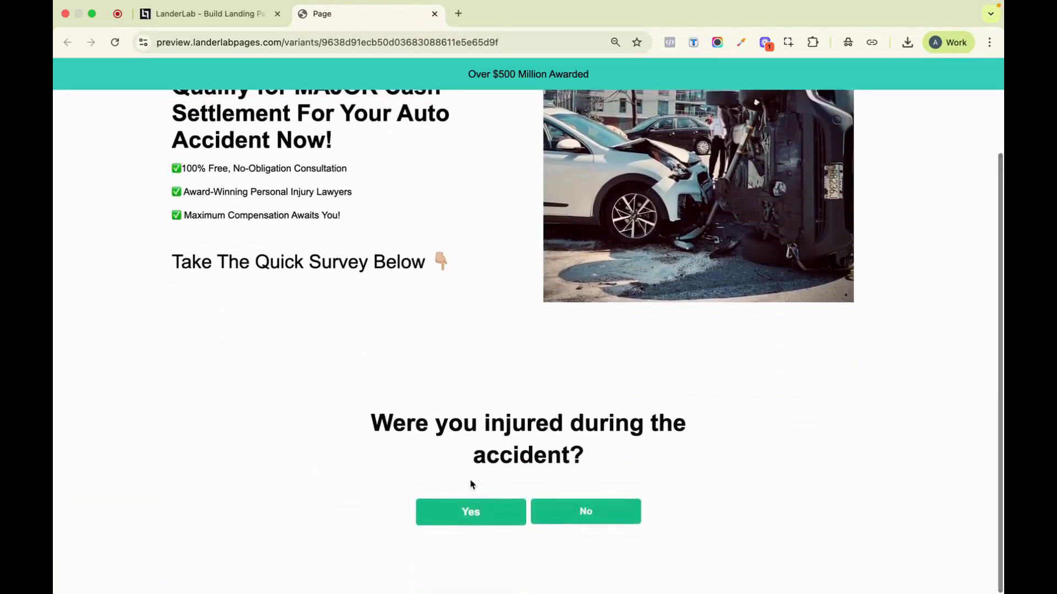
pyautogui.click(483, 517)
pyautogui.click(486, 518)
pyautogui.click(487, 520)
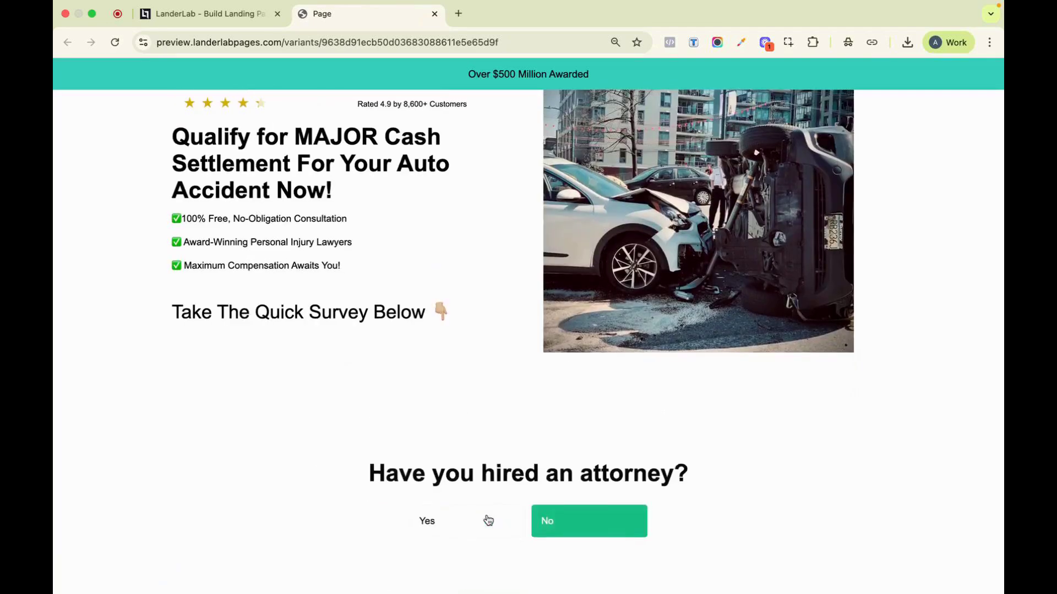
pyautogui.click(605, 520)
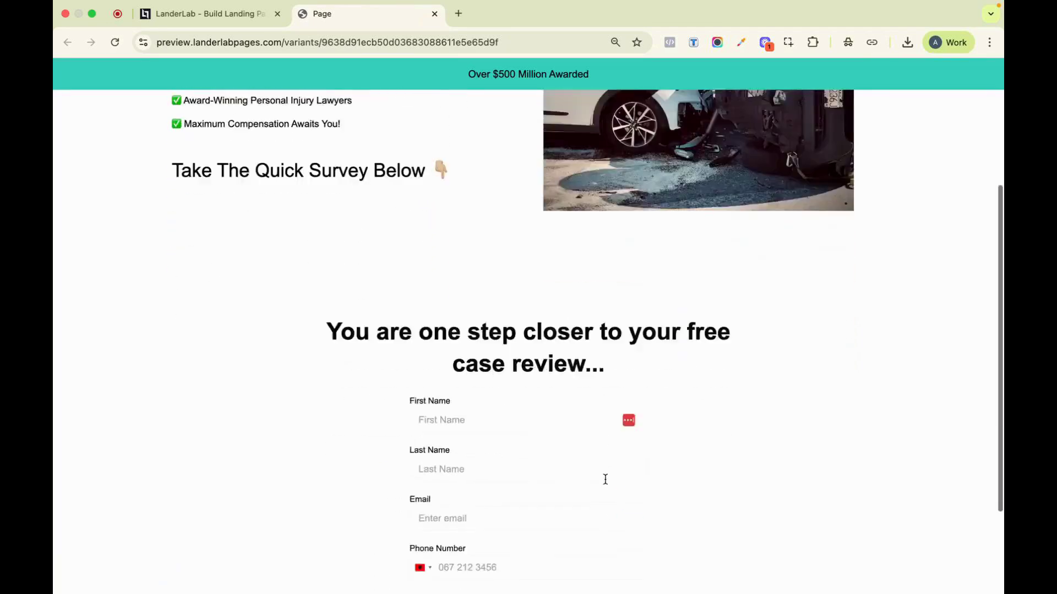
# Fill in the first name, last name and e-mail address in the free case review form
pyautogui.click(542, 292)
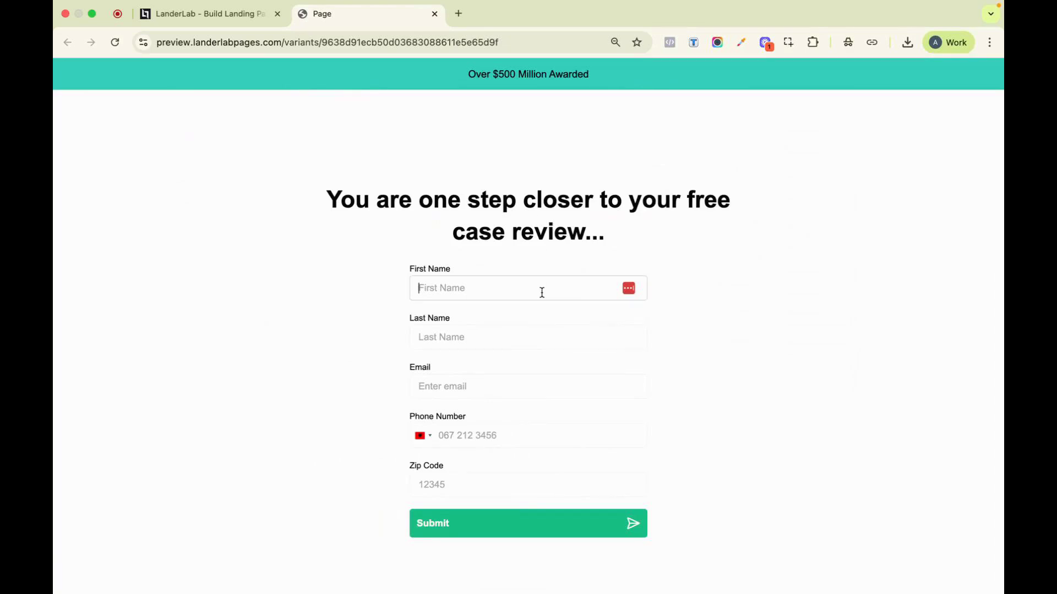
pyautogui.write('anxhela')
pyautogui.click(544, 336)
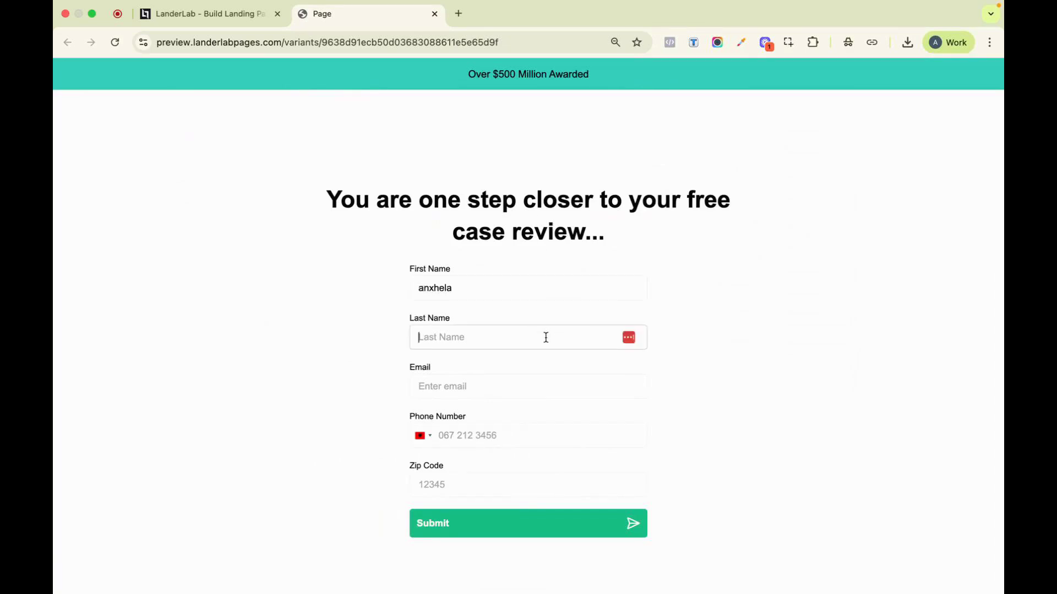
pyautogui.write('landrelab')
pyautogui.click(519, 393)
pyautogui.write('anxhe')
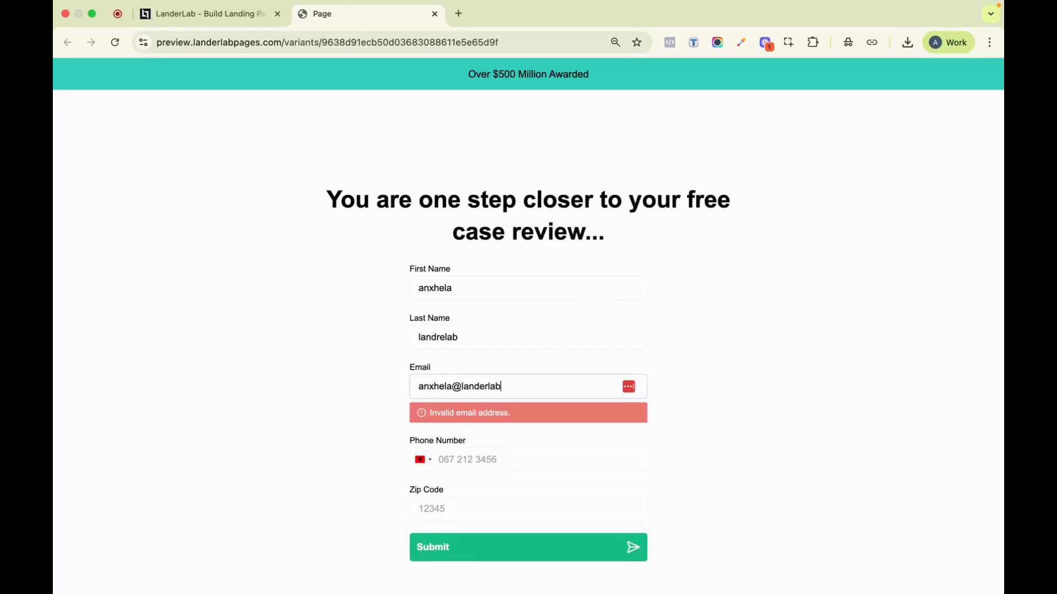
pyautogui.write('io')
# Complete the contact form's phone number and zip code, submit it, and return to the LanderLab editor
pyautogui.click(518, 436)
pyautogui.write('555555555')
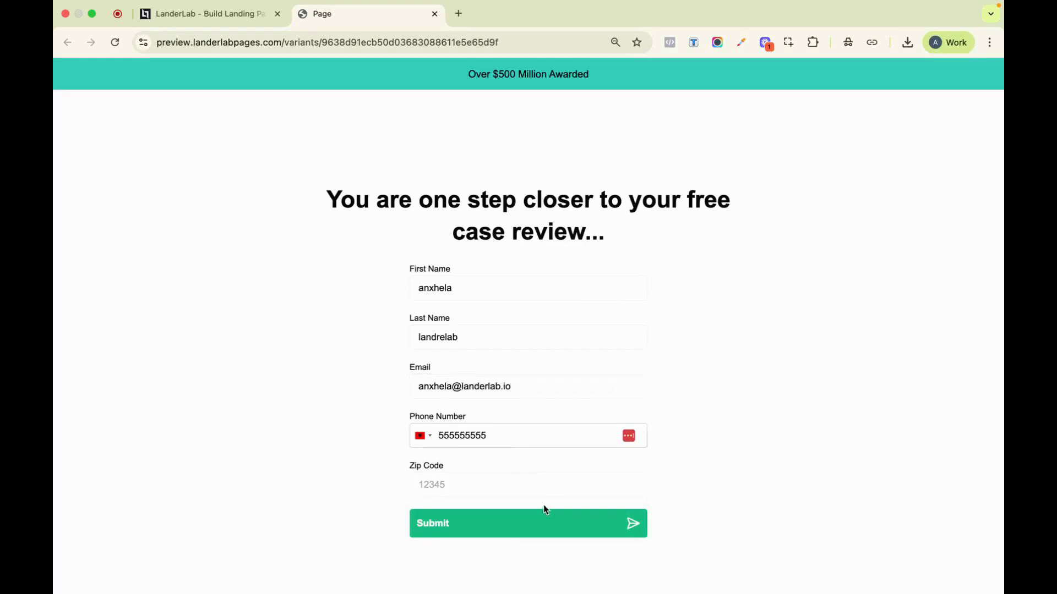
pyautogui.click(533, 483)
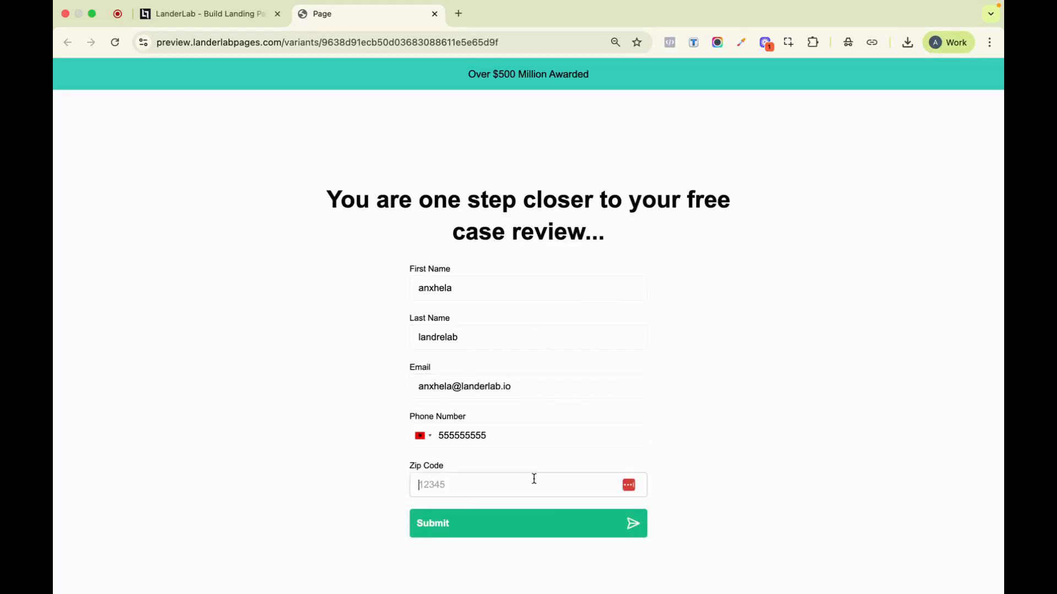
pyautogui.click(458, 523)
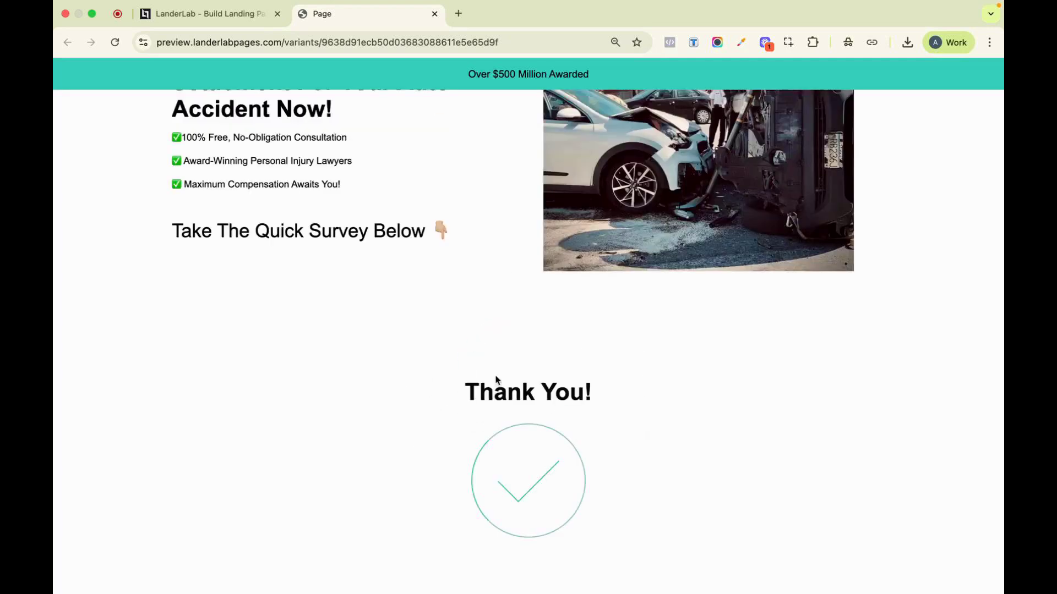
pyautogui.click(238, 15)
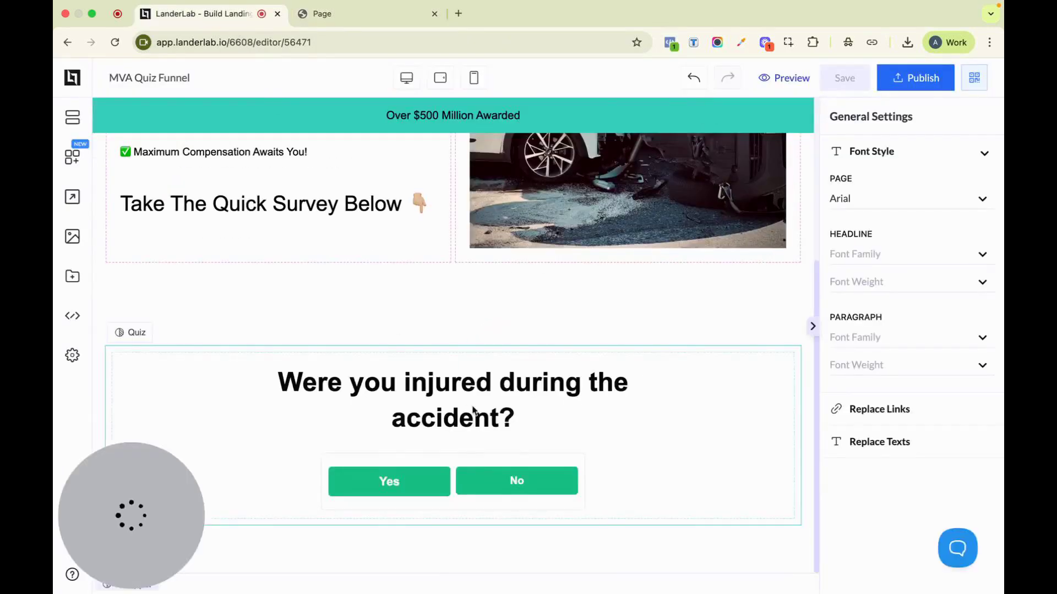